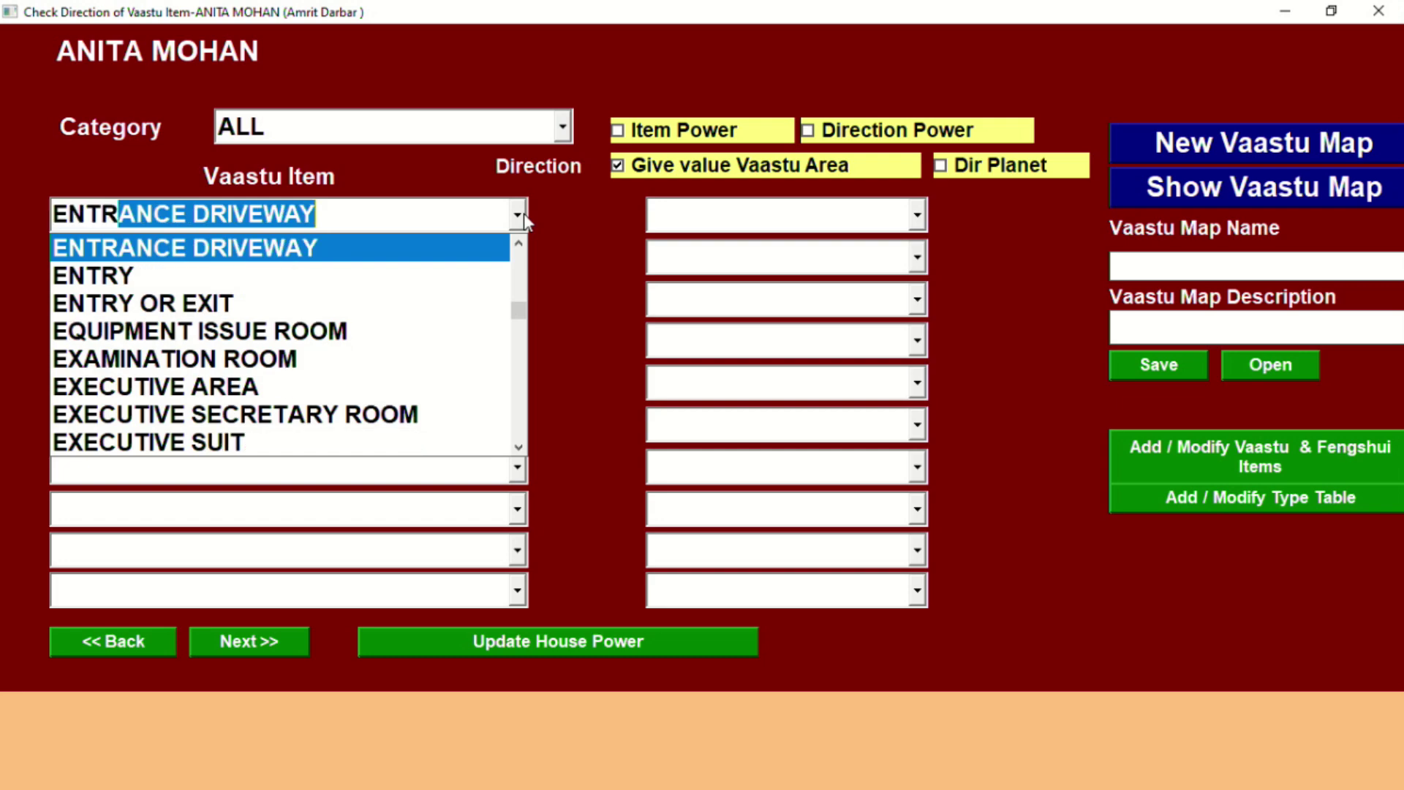
# Choose ENTRY OR EXIT as the first Vaastu item and place it in the 4-North East direction
pyautogui.click(306, 303)
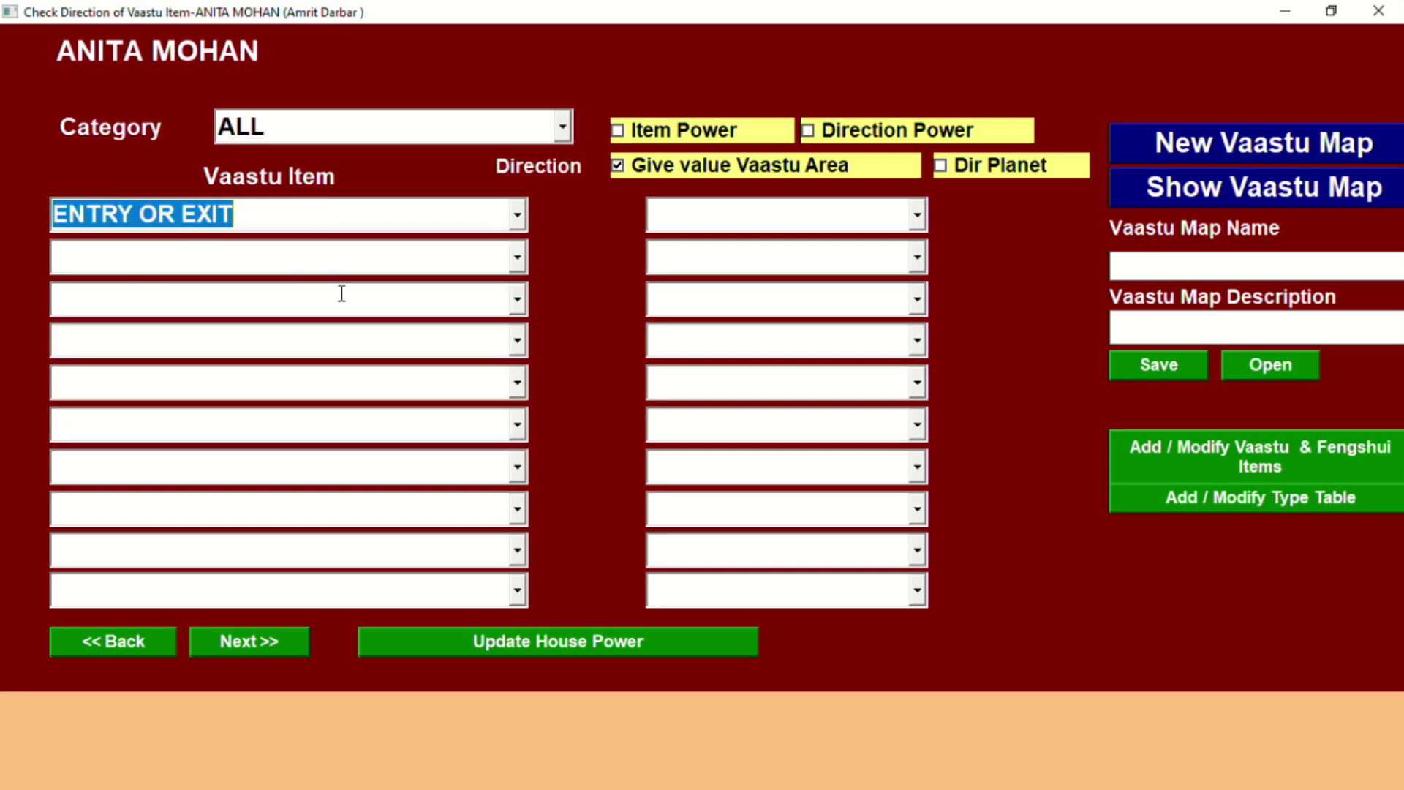
pyautogui.click(917, 217)
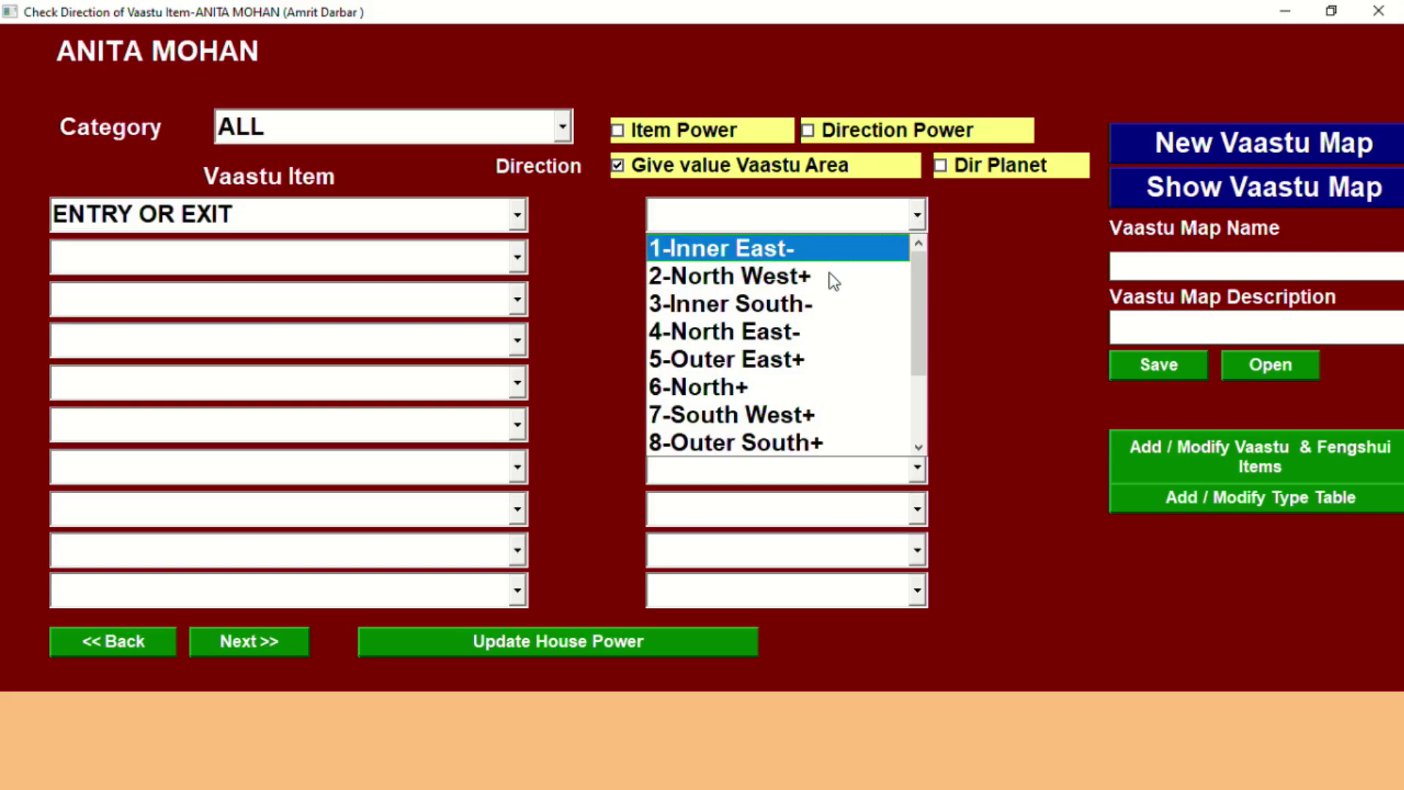
pyautogui.click(791, 334)
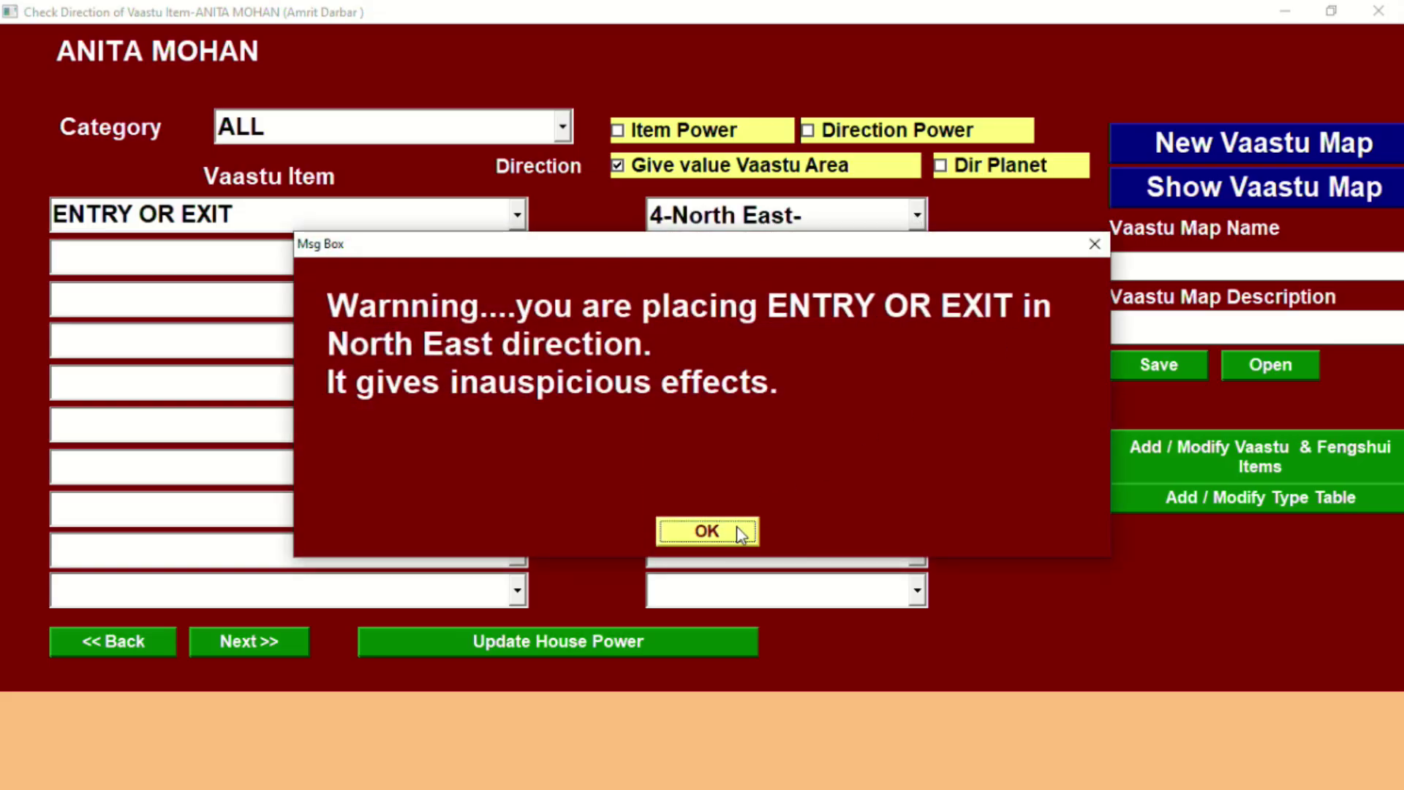
pyautogui.click(707, 532)
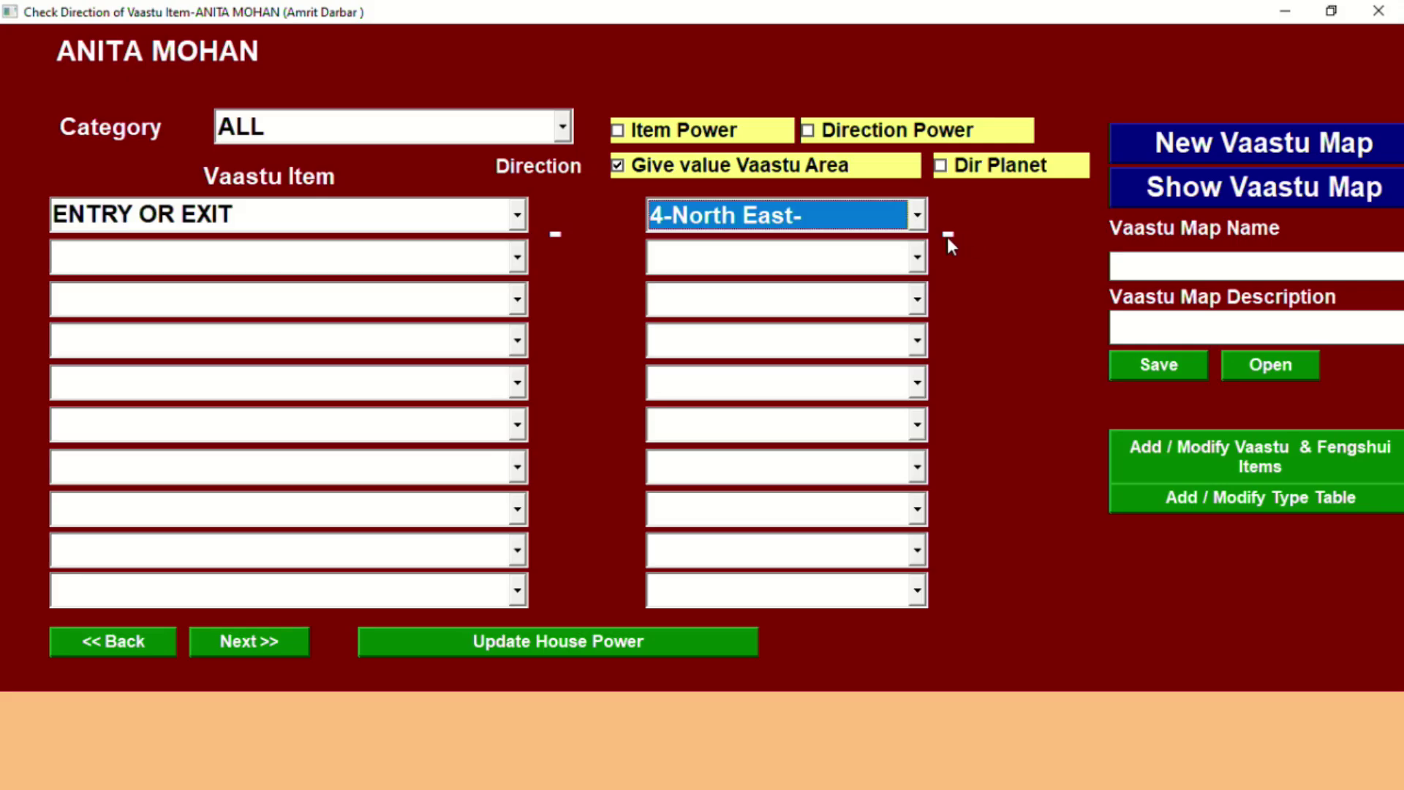
# Try the directions 6-North, 5-Outer East and again 6-North for ENTRY OR EXIT
pyautogui.click(916, 216)
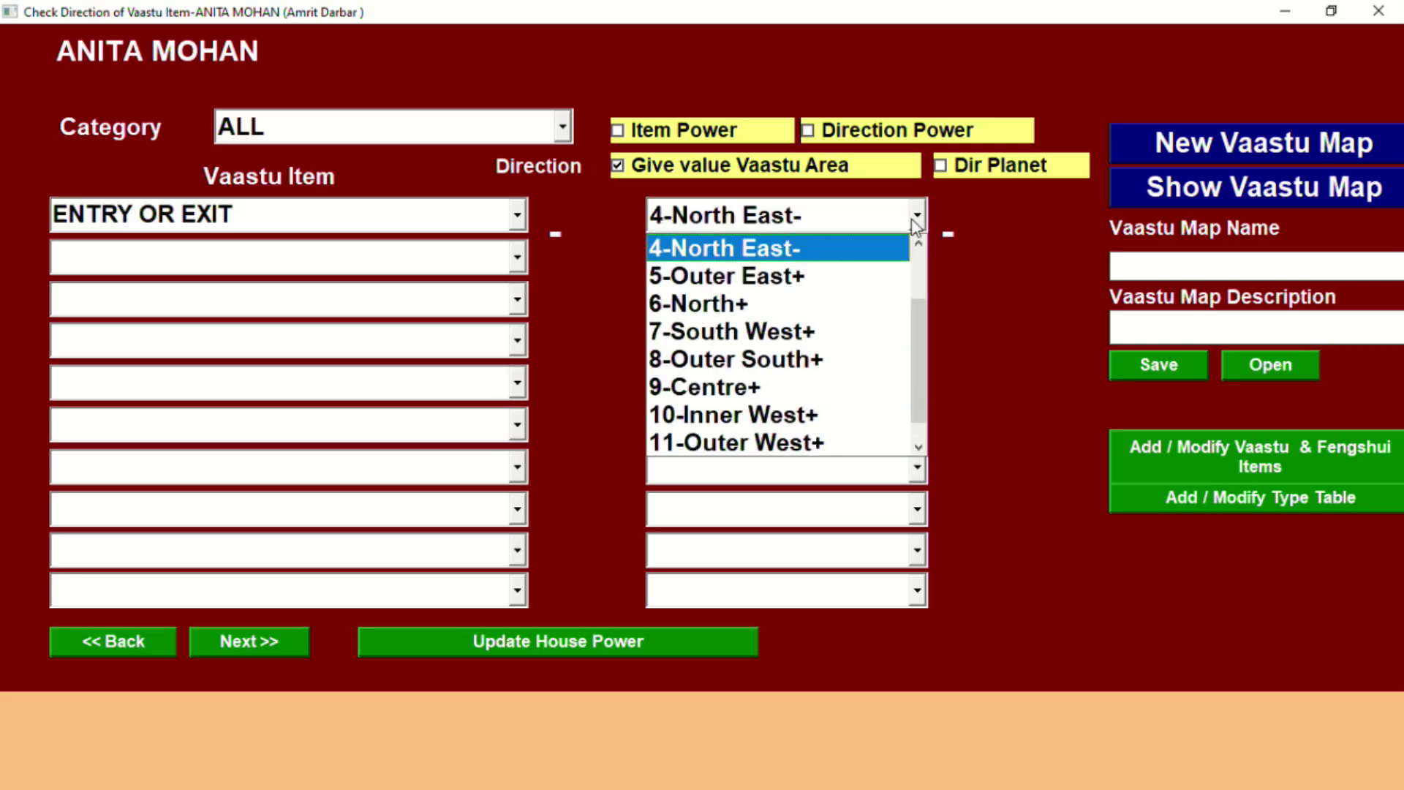
pyautogui.click(778, 301)
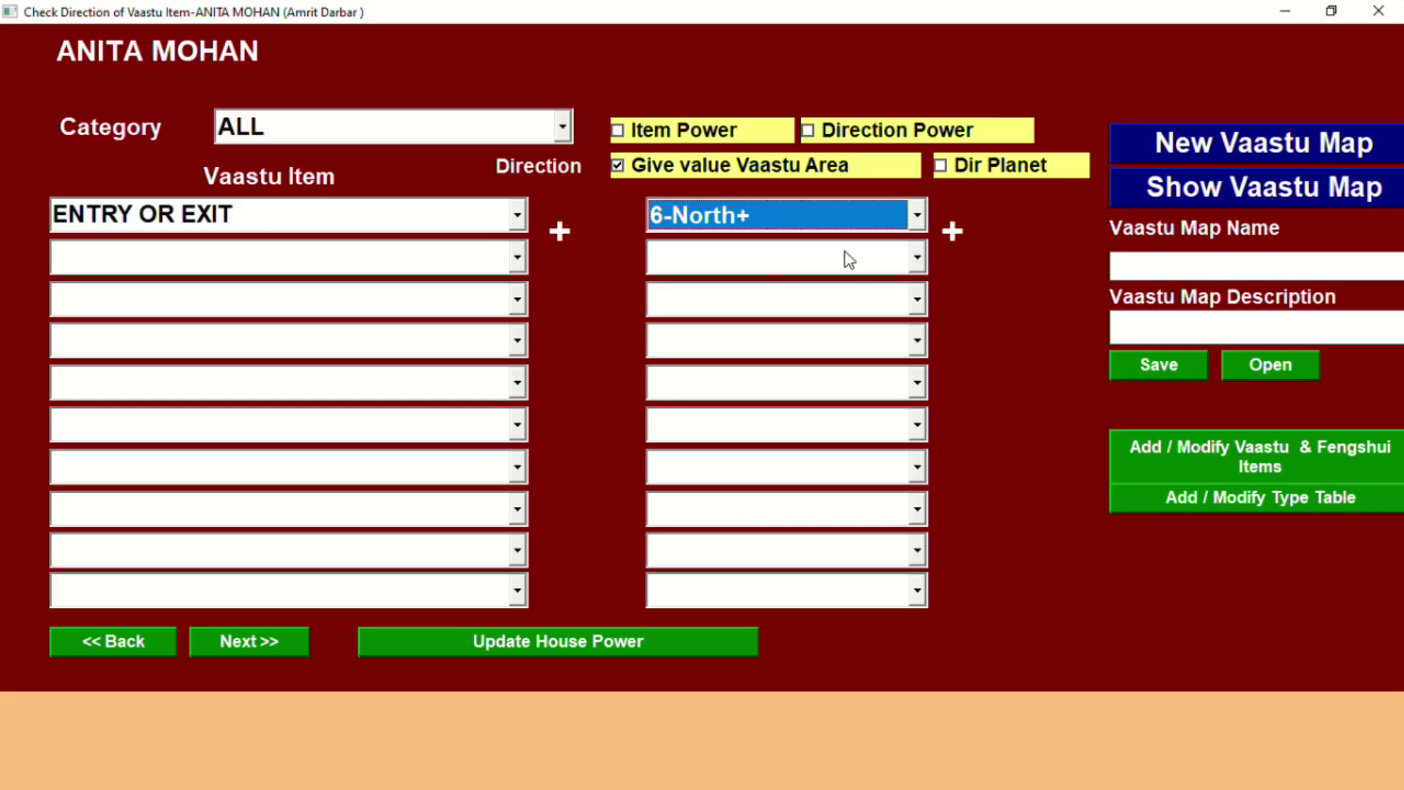
pyautogui.click(917, 216)
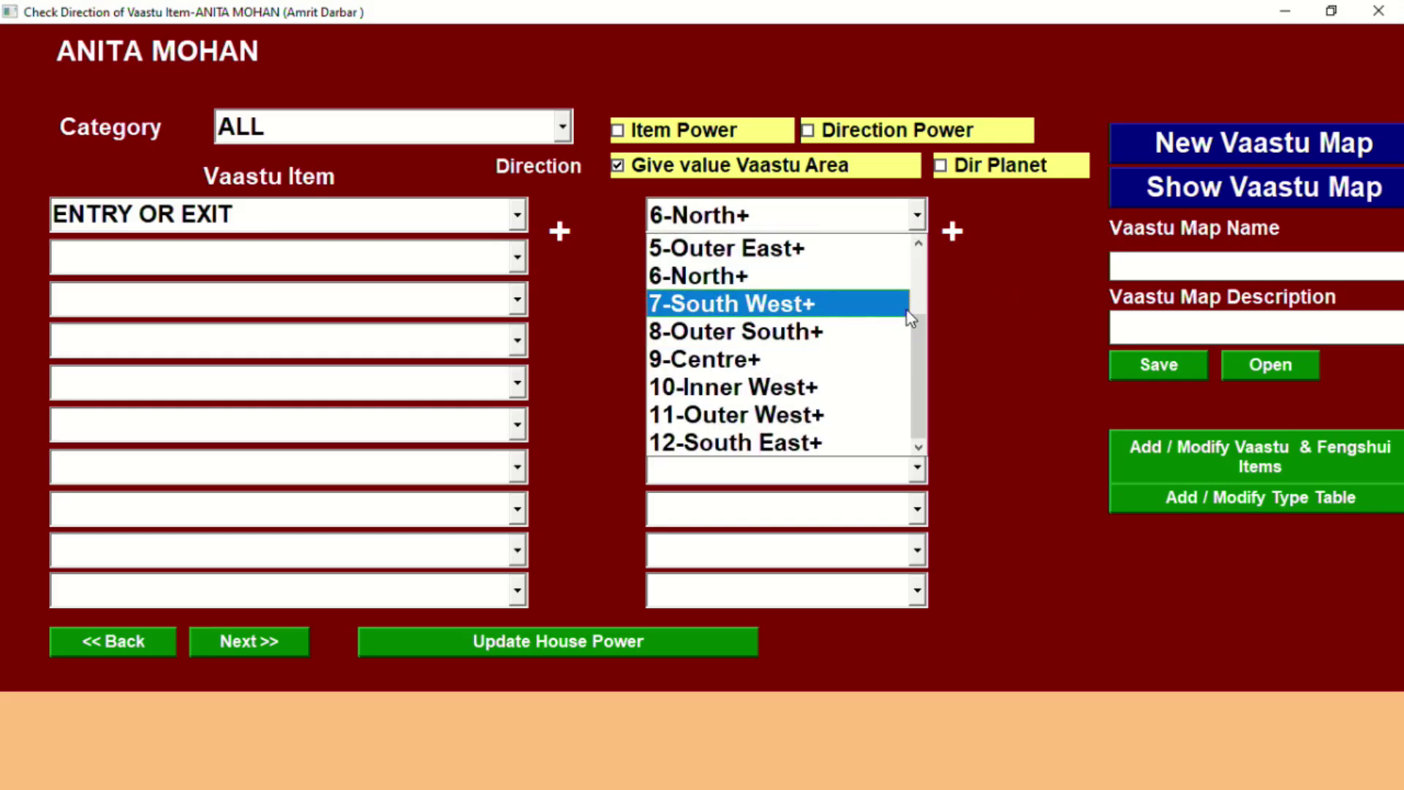
pyautogui.click(842, 252)
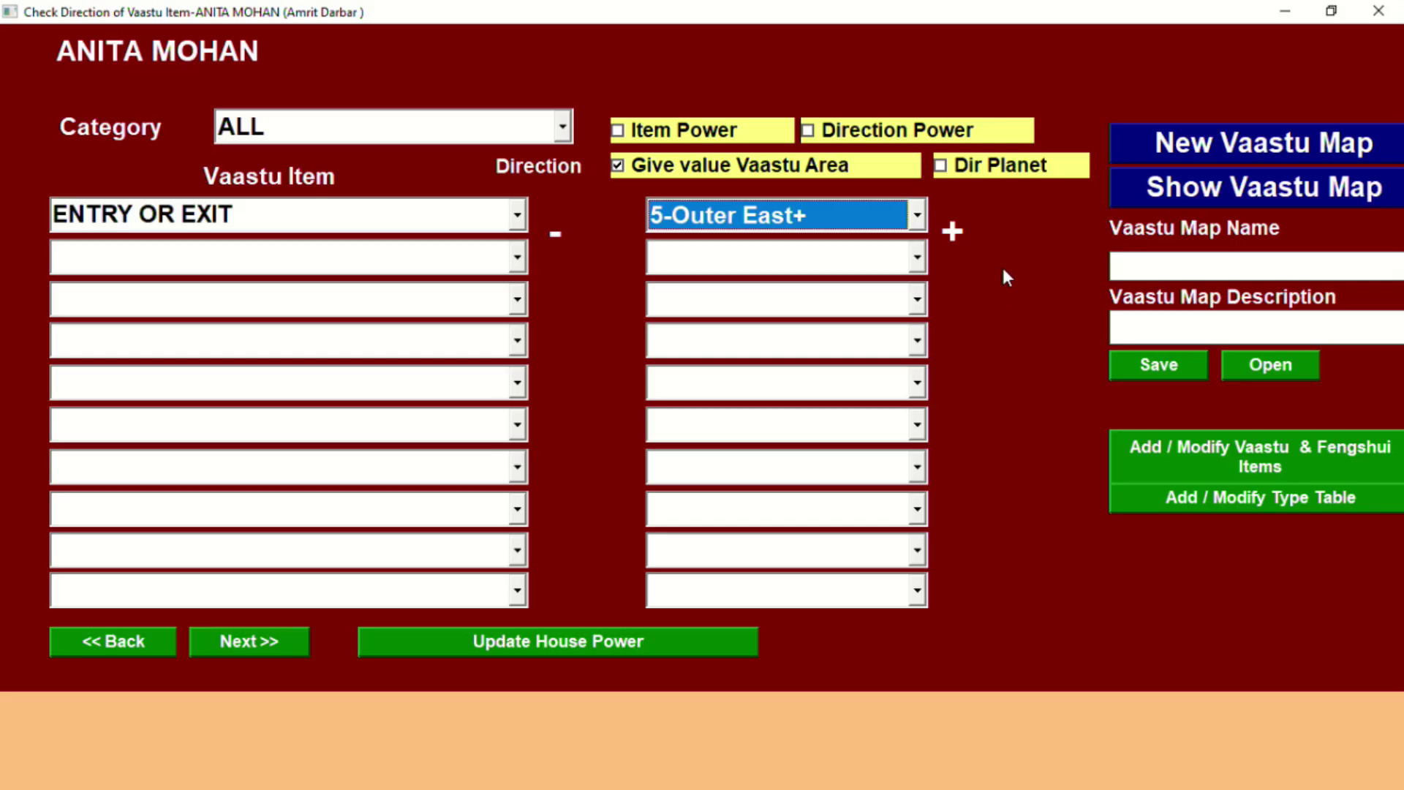
pyautogui.click(917, 216)
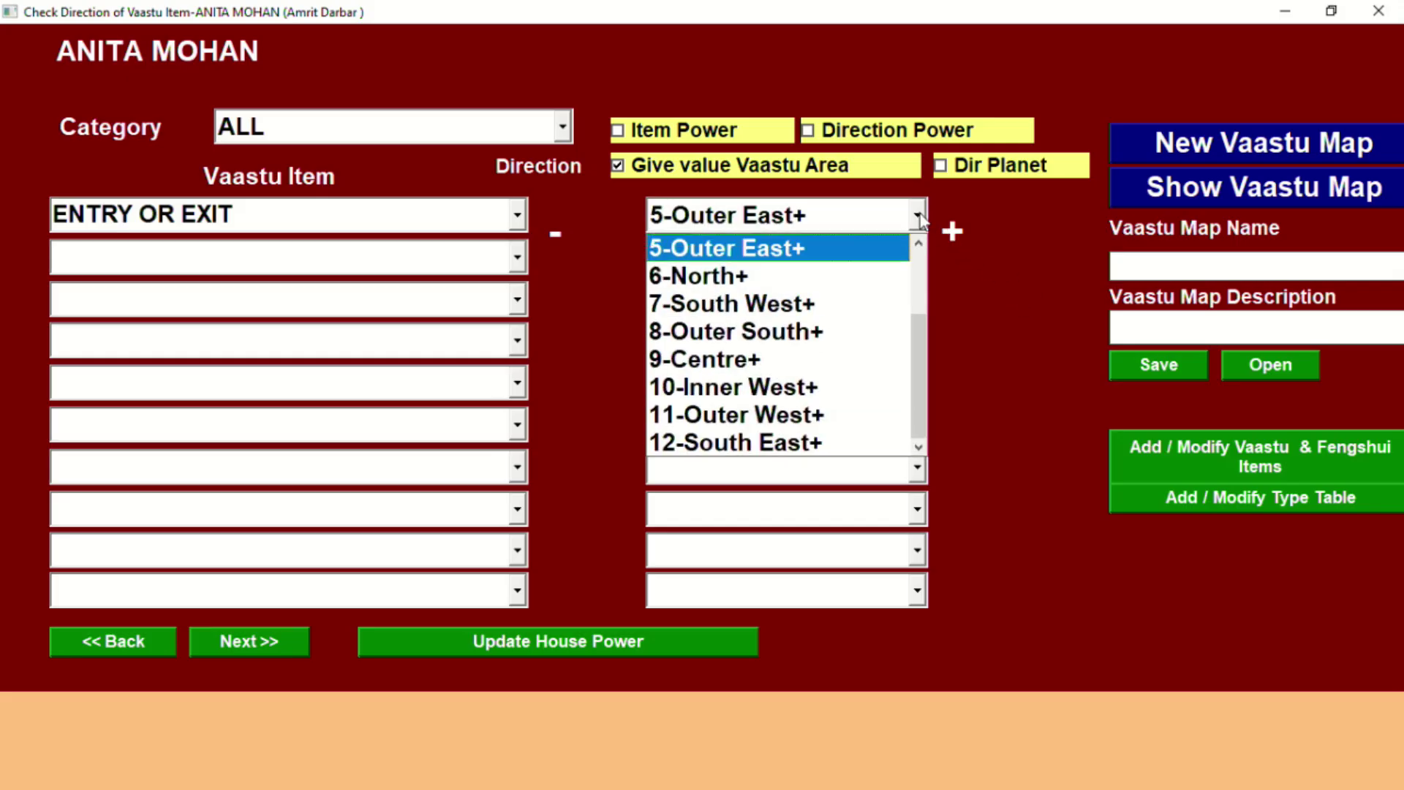
pyautogui.click(838, 276)
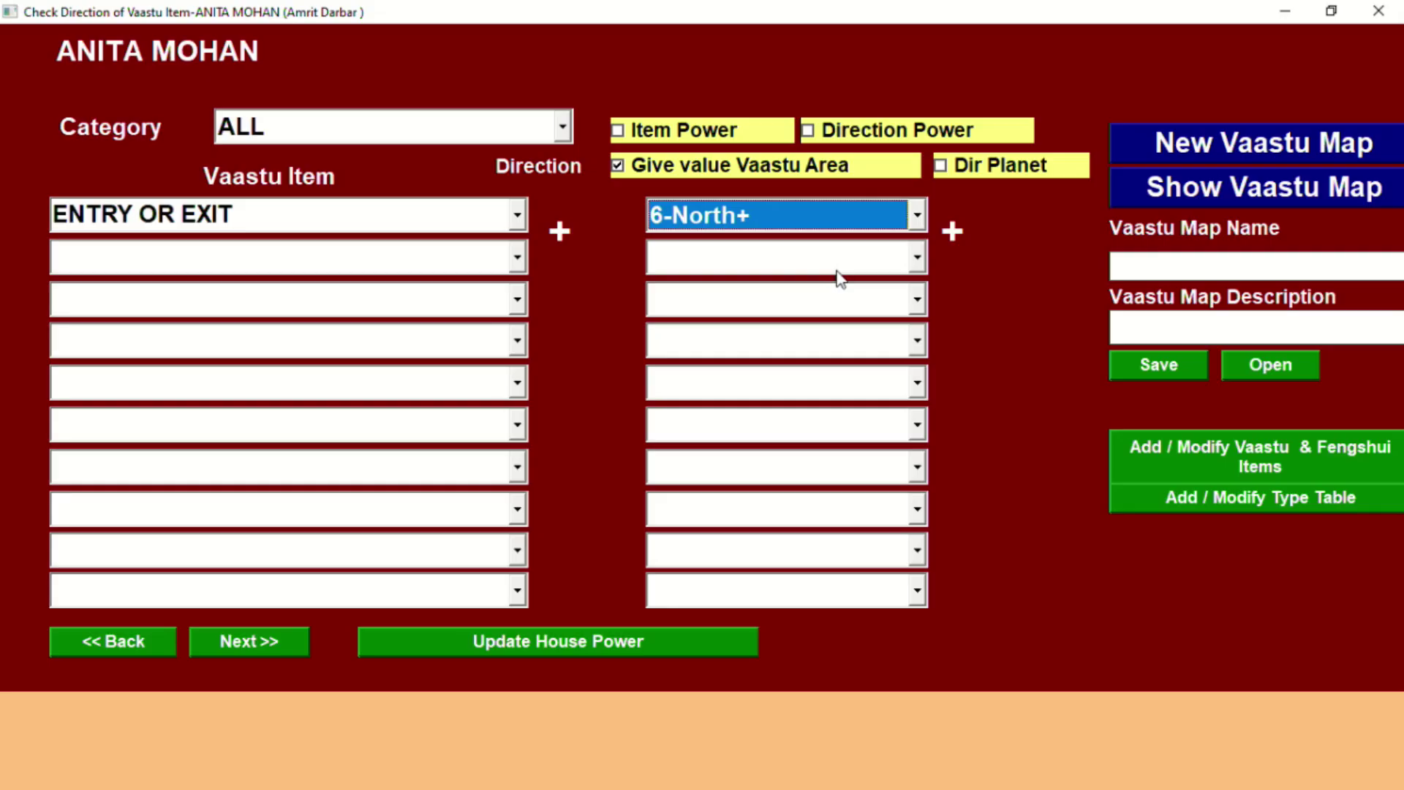
# Try the directions 7-South West and 8-Outer South for ENTRY OR EXIT
pyautogui.click(917, 216)
pyautogui.click(917, 217)
pyautogui.click(917, 217)
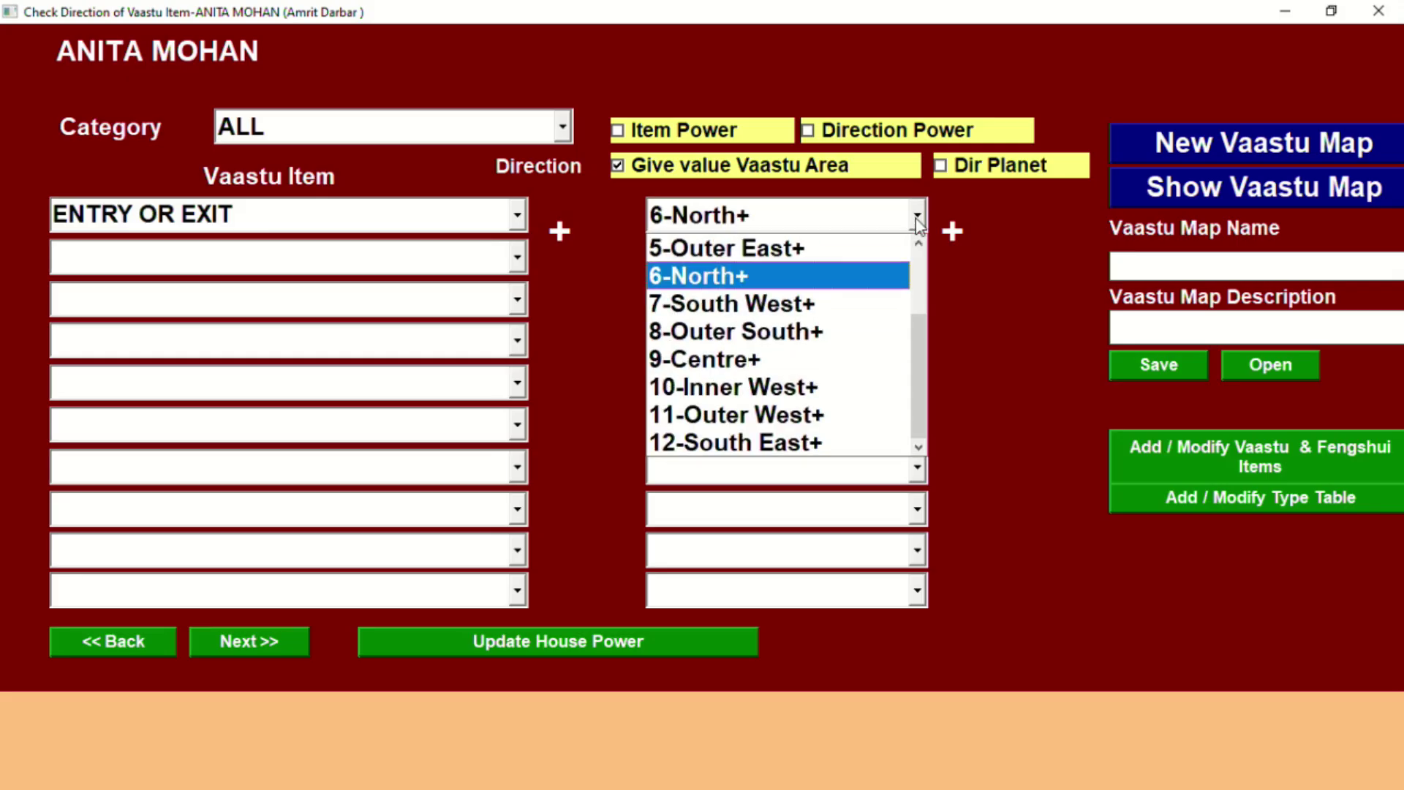
pyautogui.click(806, 304)
pyautogui.click(918, 217)
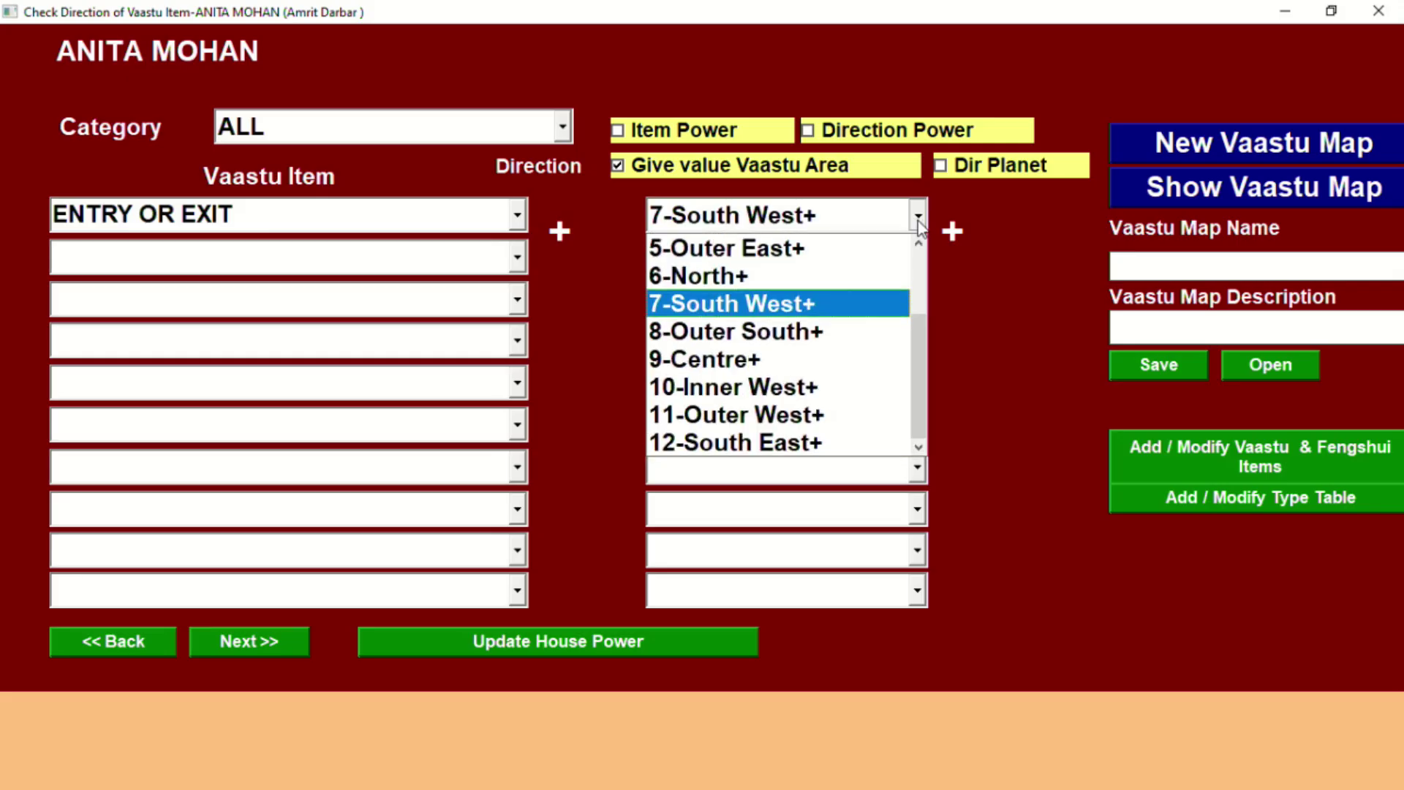
pyautogui.click(800, 325)
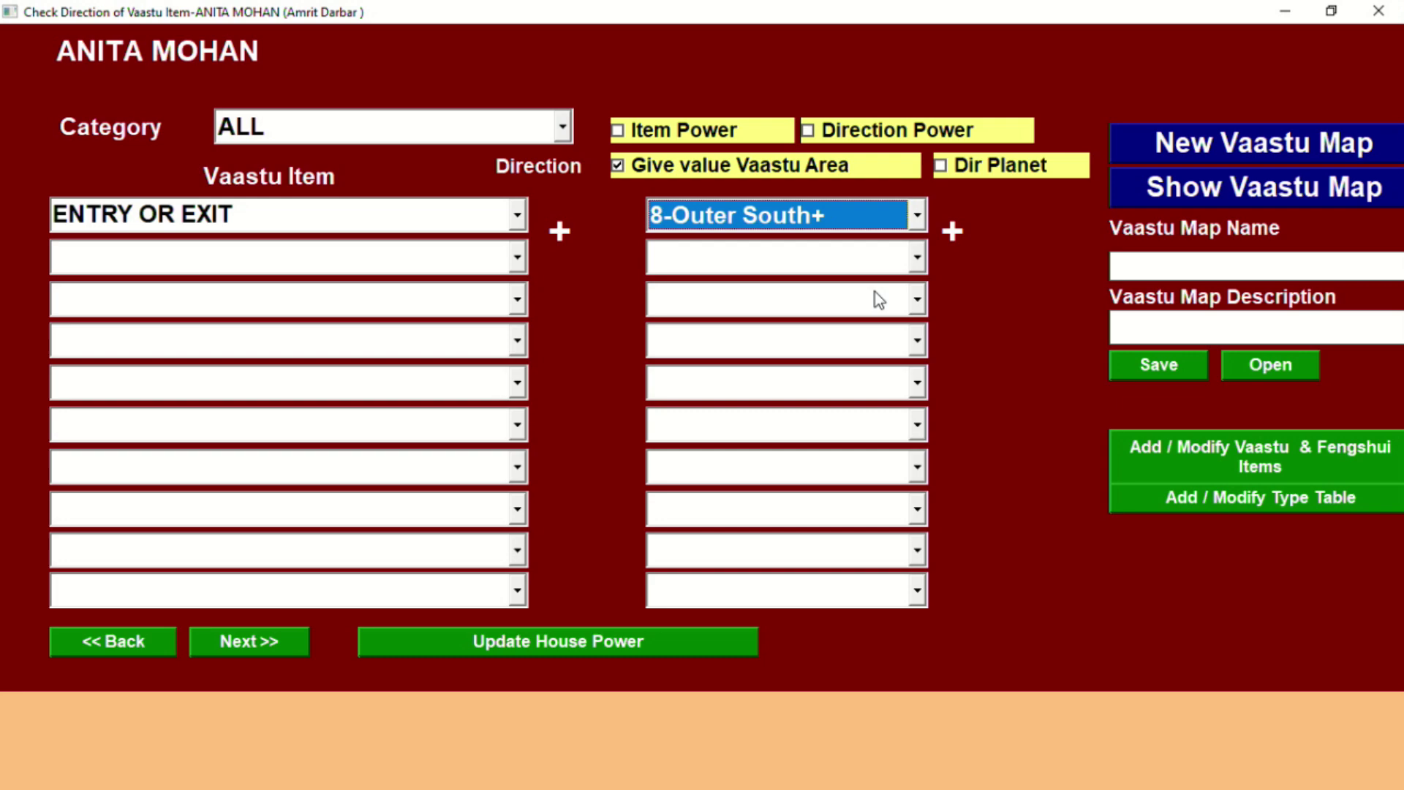
# Review the plus and minus signs of all directions for ENTRY OR EXIT and set its direction to 6-North
pyautogui.click(918, 216)
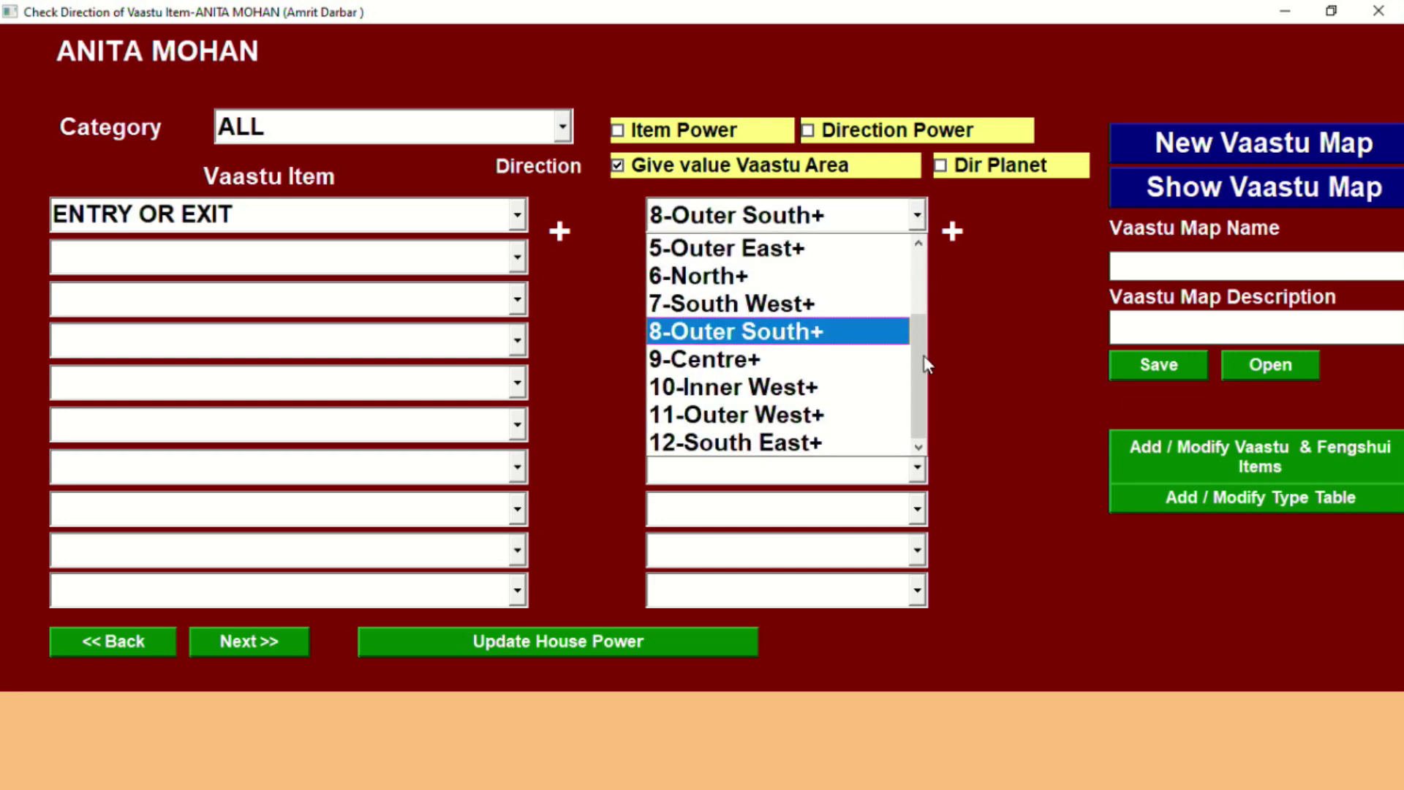
pyautogui.moveTo(924, 355); pyautogui.dragTo(951, 251)
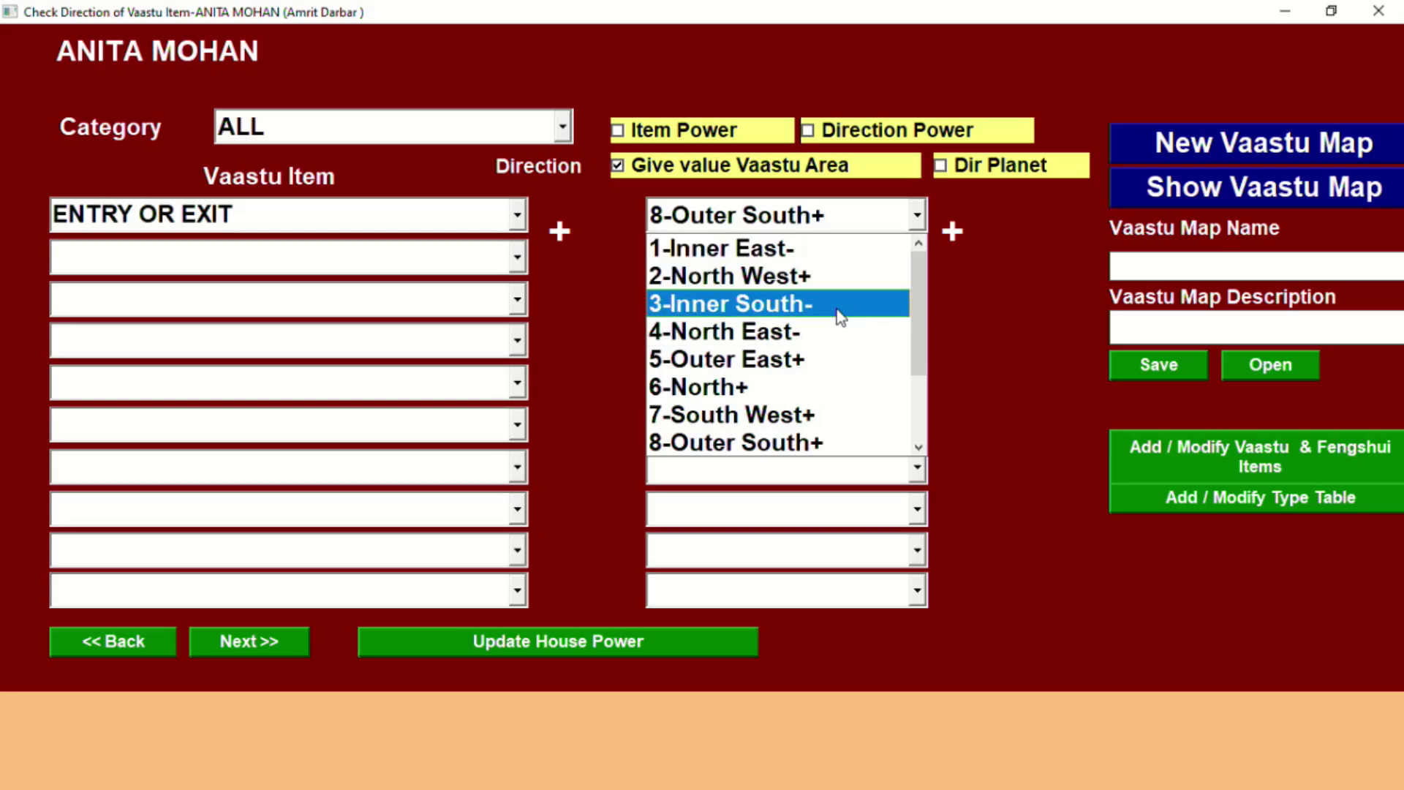
pyautogui.moveTo(923, 288); pyautogui.dragTo(911, 372)
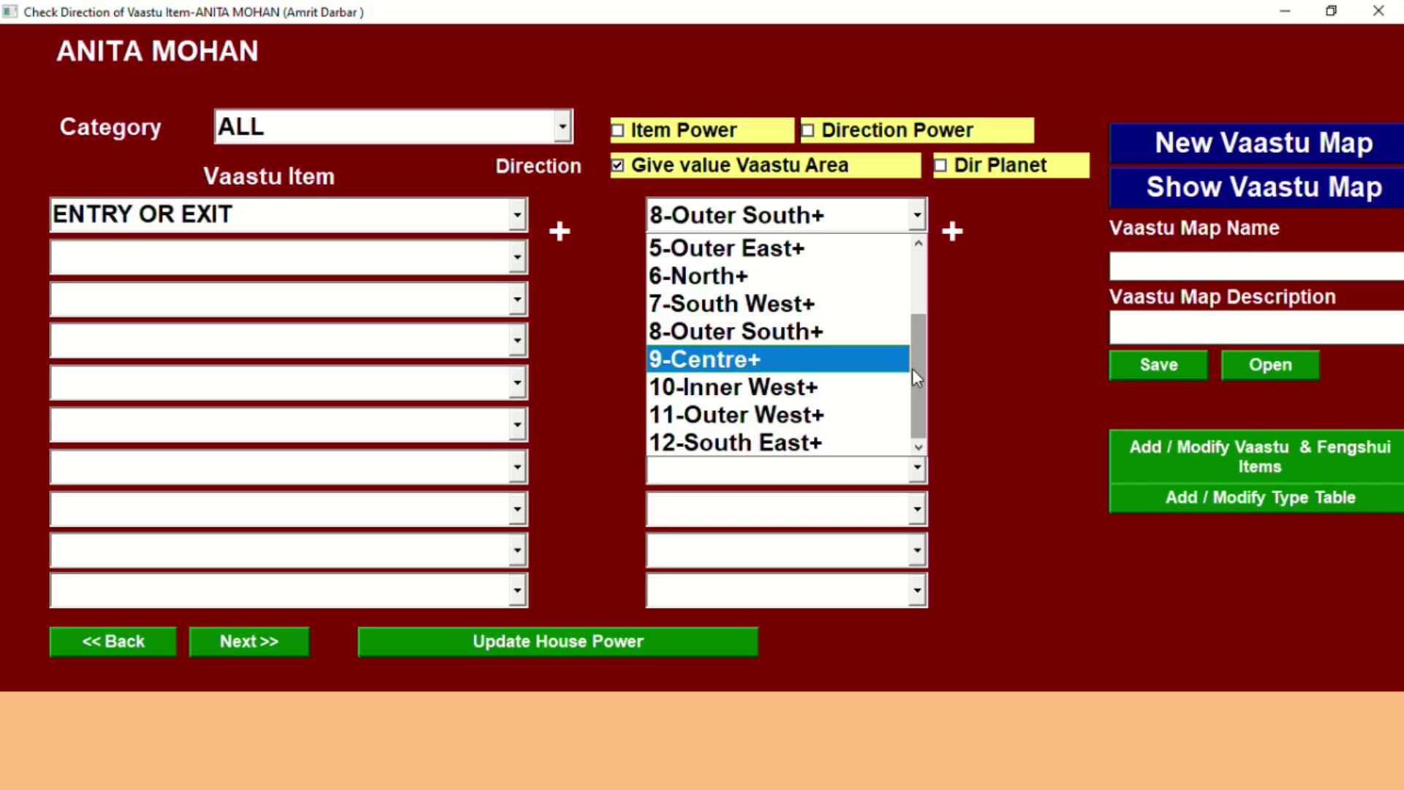
pyautogui.moveTo(919, 367); pyautogui.dragTo(914, 282)
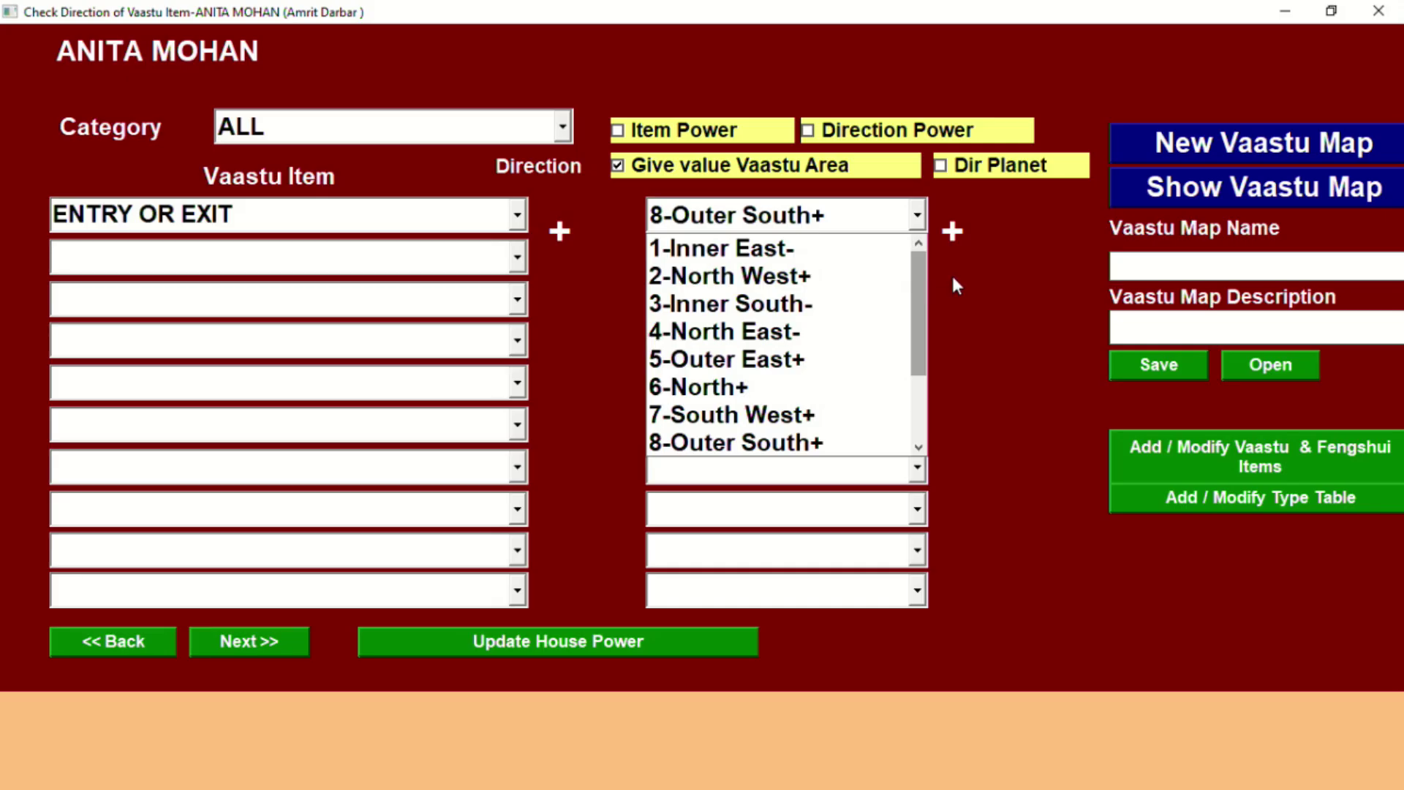
pyautogui.click(1036, 289)
pyautogui.click(917, 215)
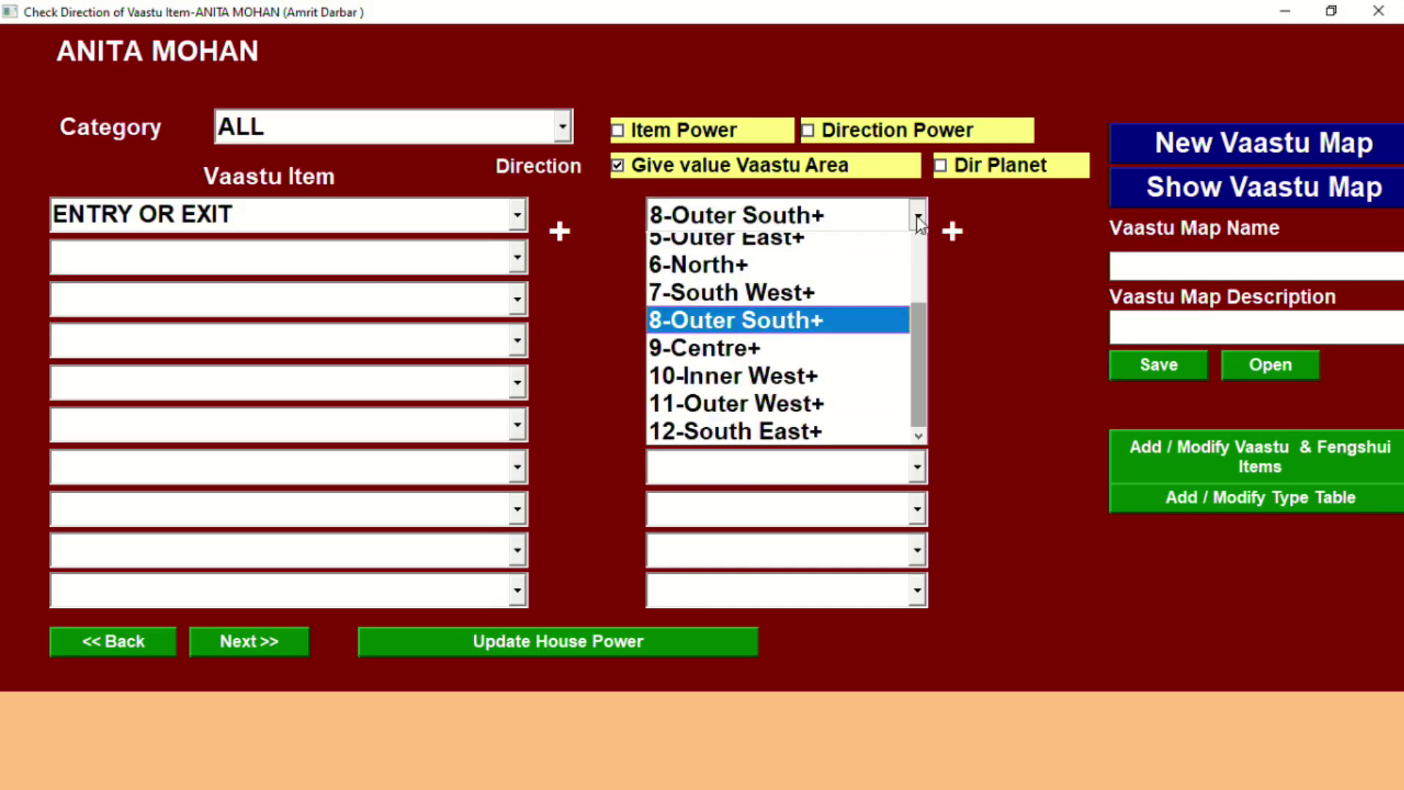
pyautogui.click(758, 283)
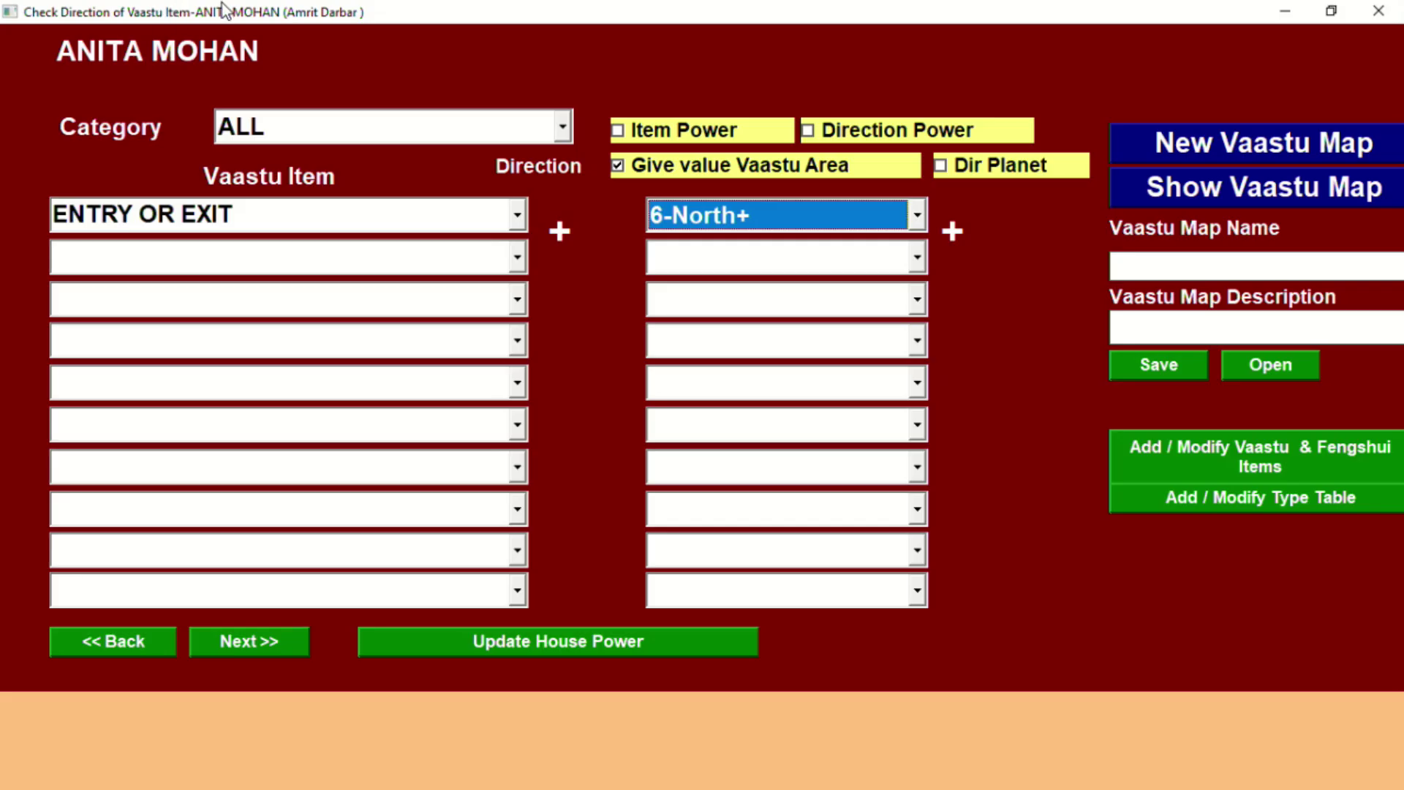
# Choose DRAWING ROOM as the second Vaastu item
pyautogui.click(518, 258)
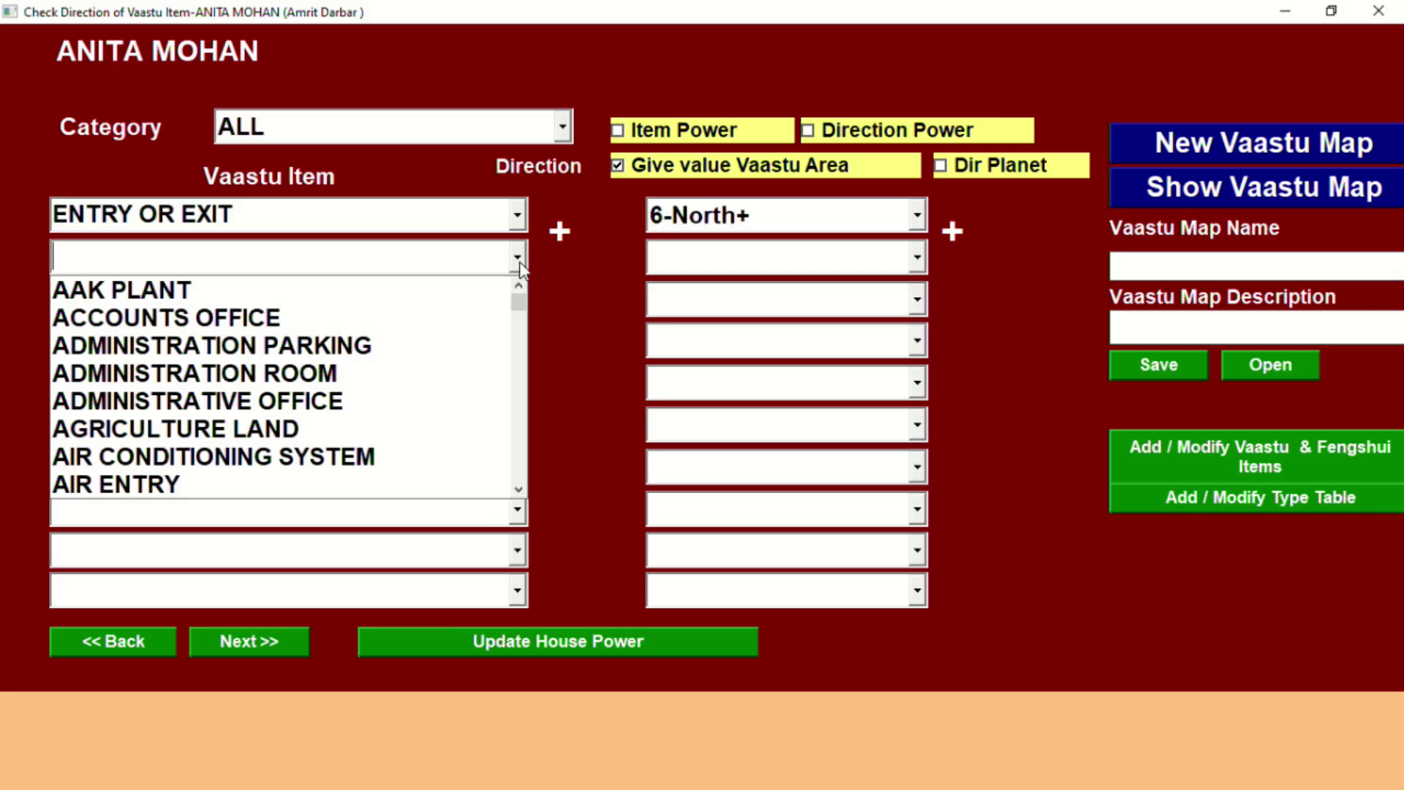
pyautogui.write('DA')
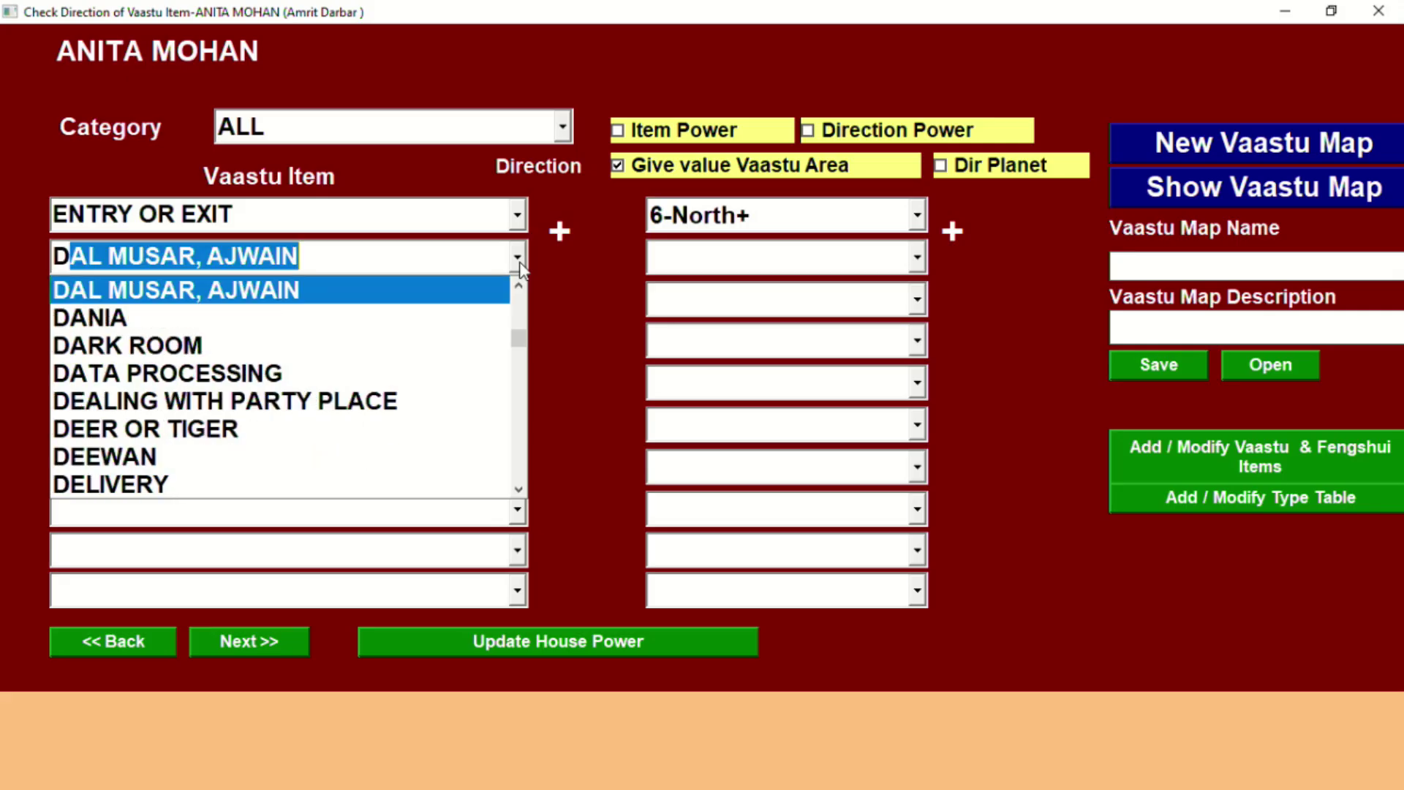
pyautogui.write('R')
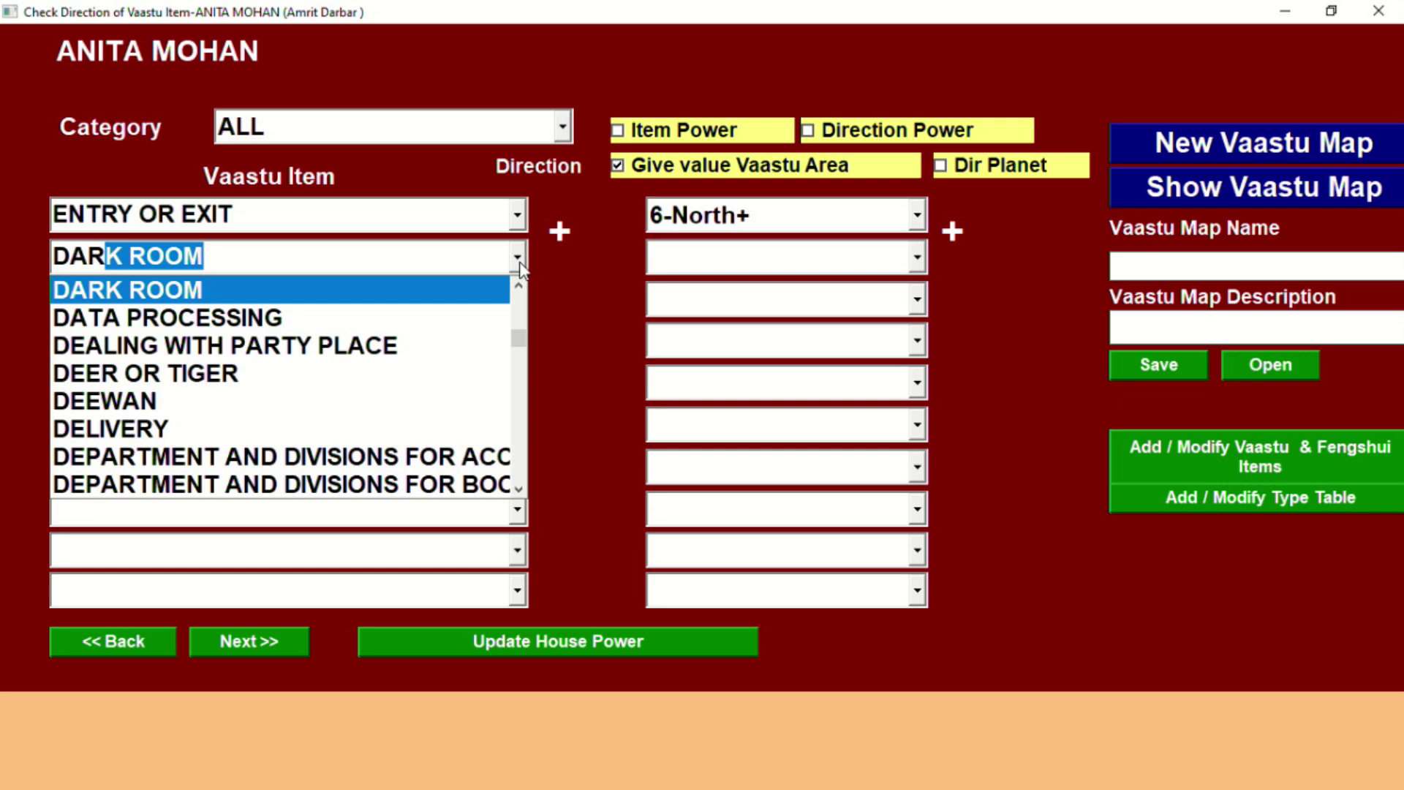
pyautogui.press('BackSpace')
pyautogui.press('BackSpace')
pyautogui.press('BackSpace')
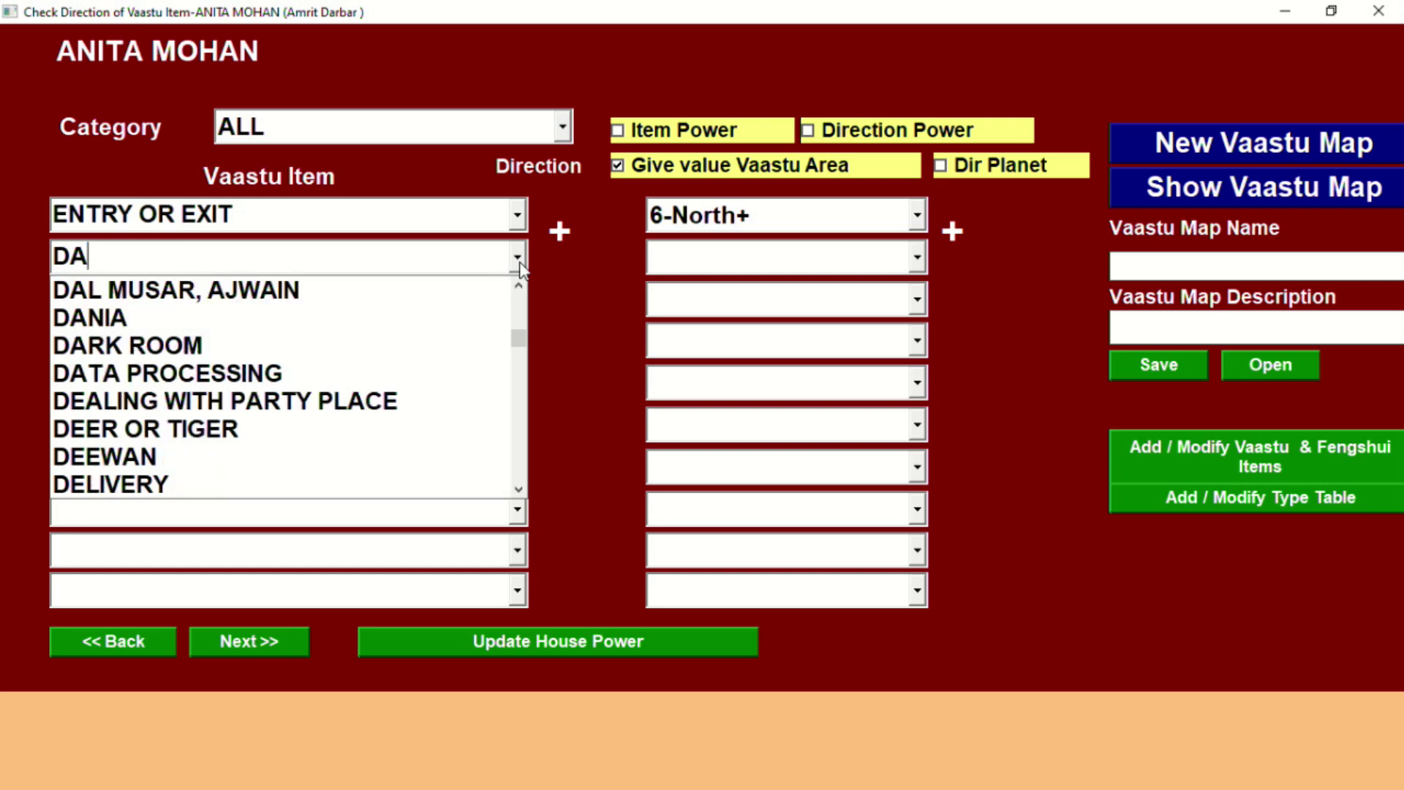
pyautogui.write('RAWING ROOM')
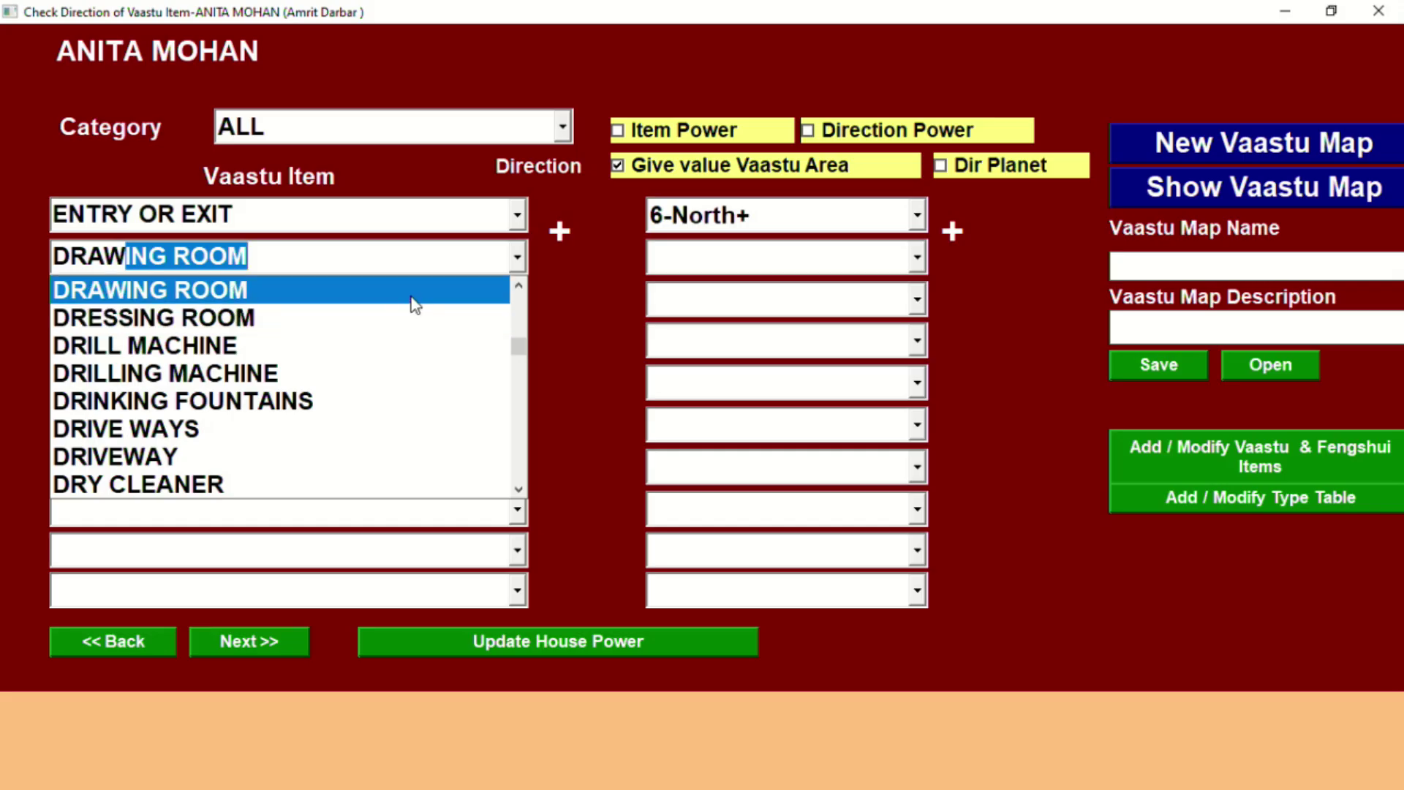
pyautogui.click(412, 296)
# Place DRAWING ROOM in the 6-North direction and review the signs of its other directions
pyautogui.click(916, 259)
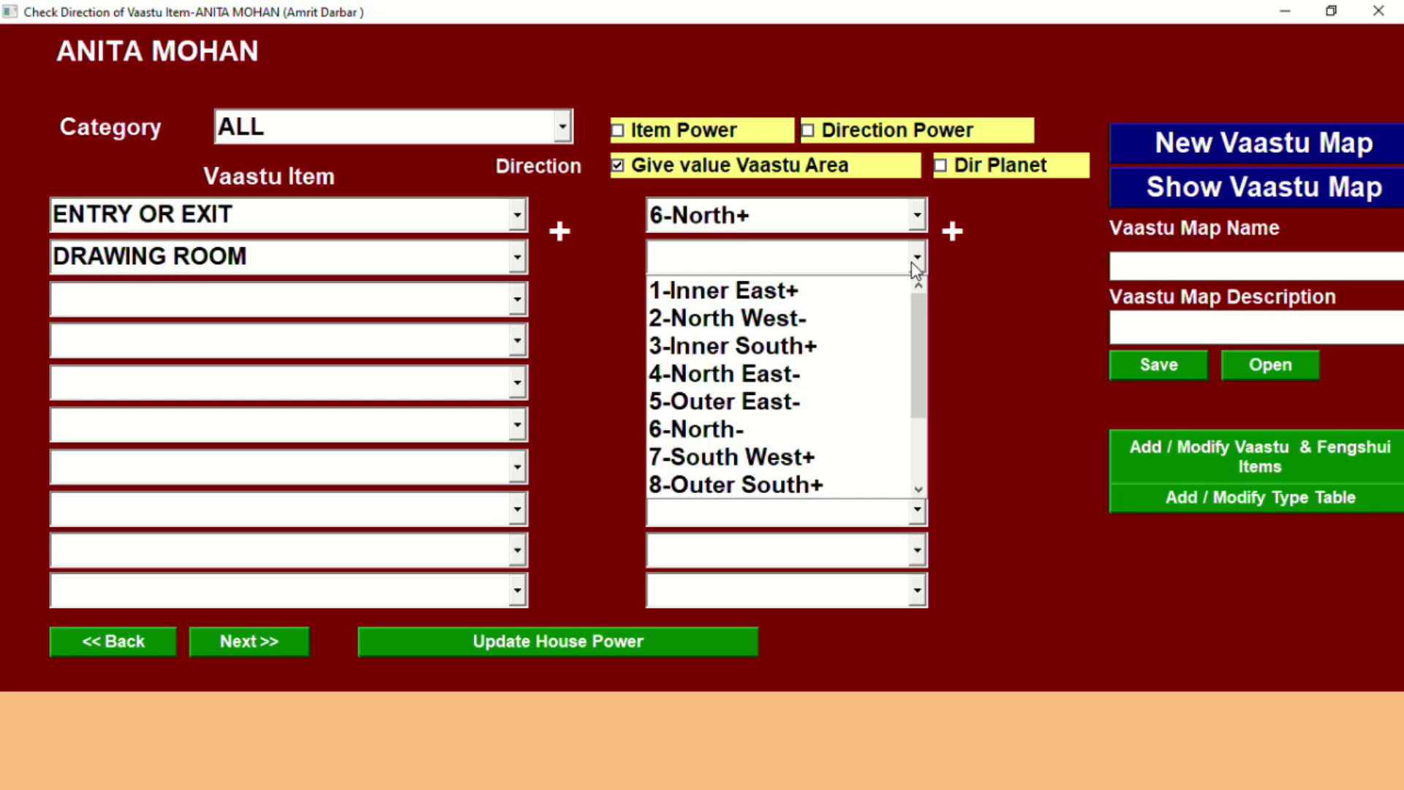
pyautogui.click(762, 431)
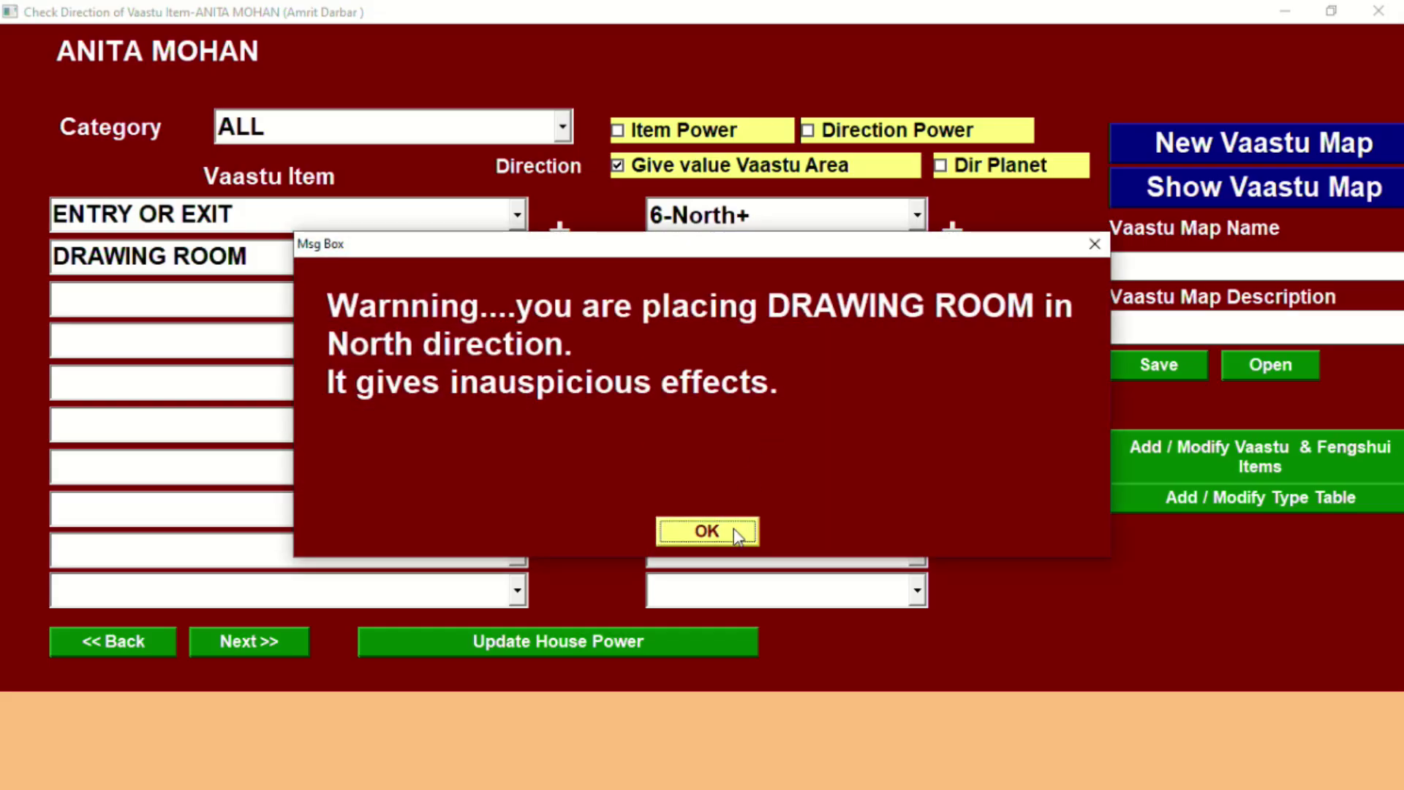
pyautogui.click(737, 534)
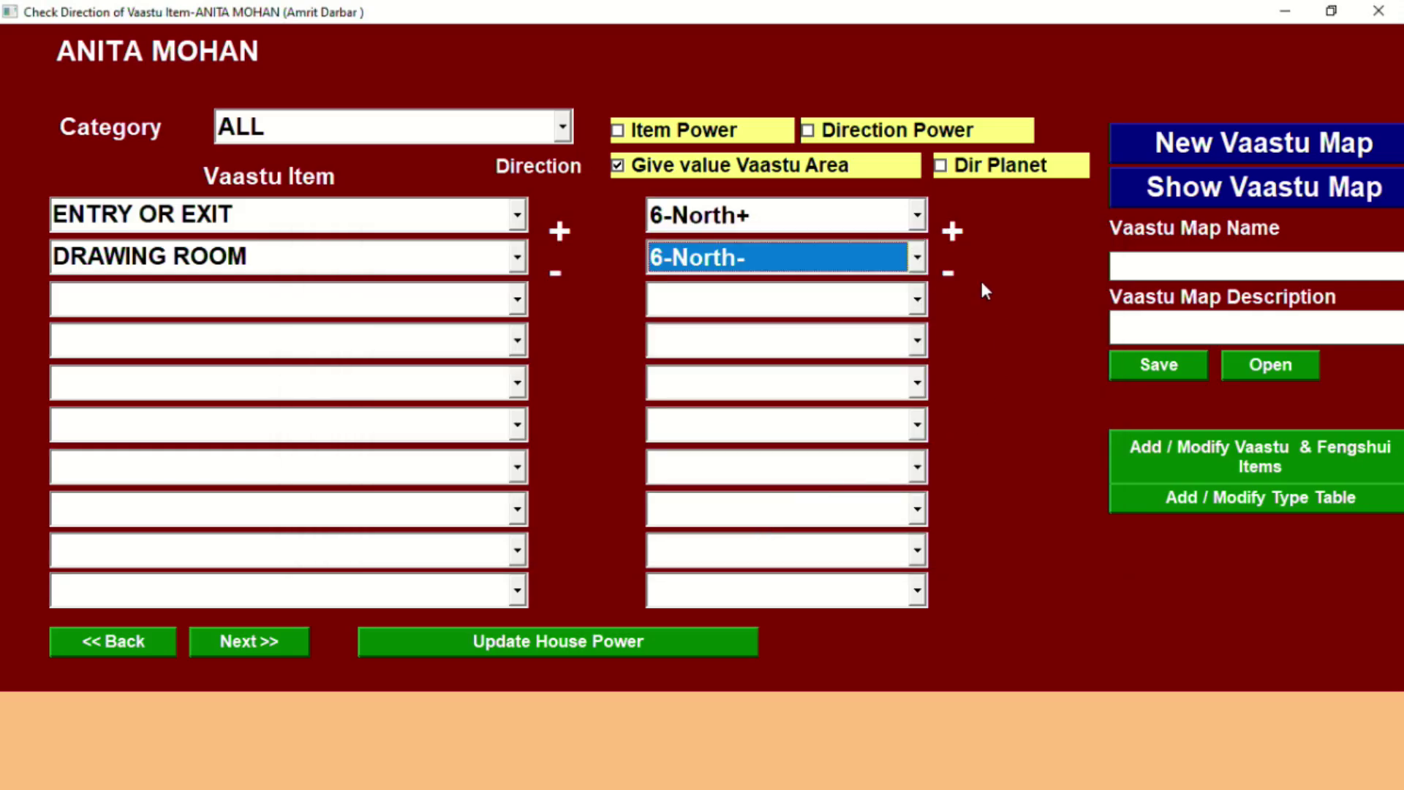
pyautogui.click(918, 257)
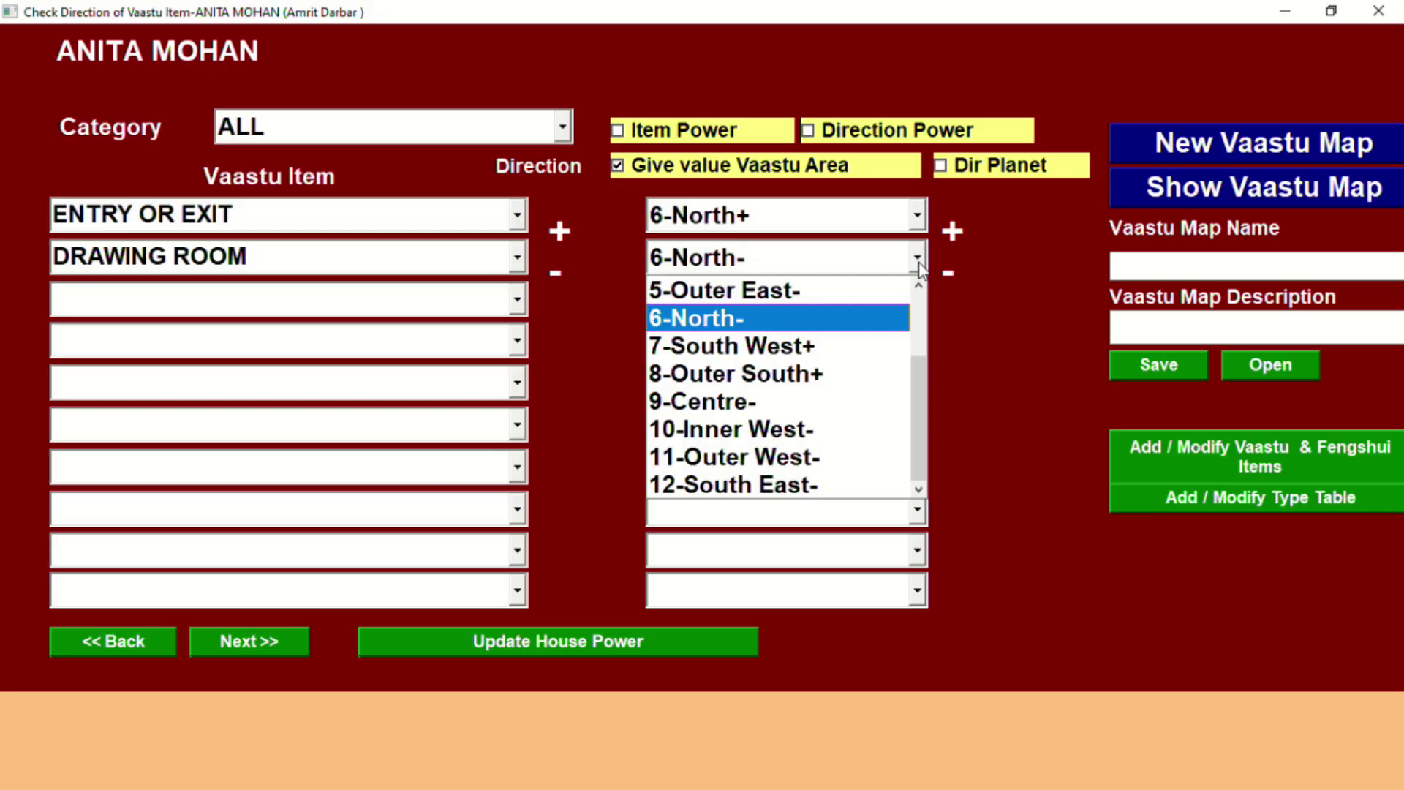
pyautogui.moveTo(915, 385); pyautogui.dragTo(941, 284)
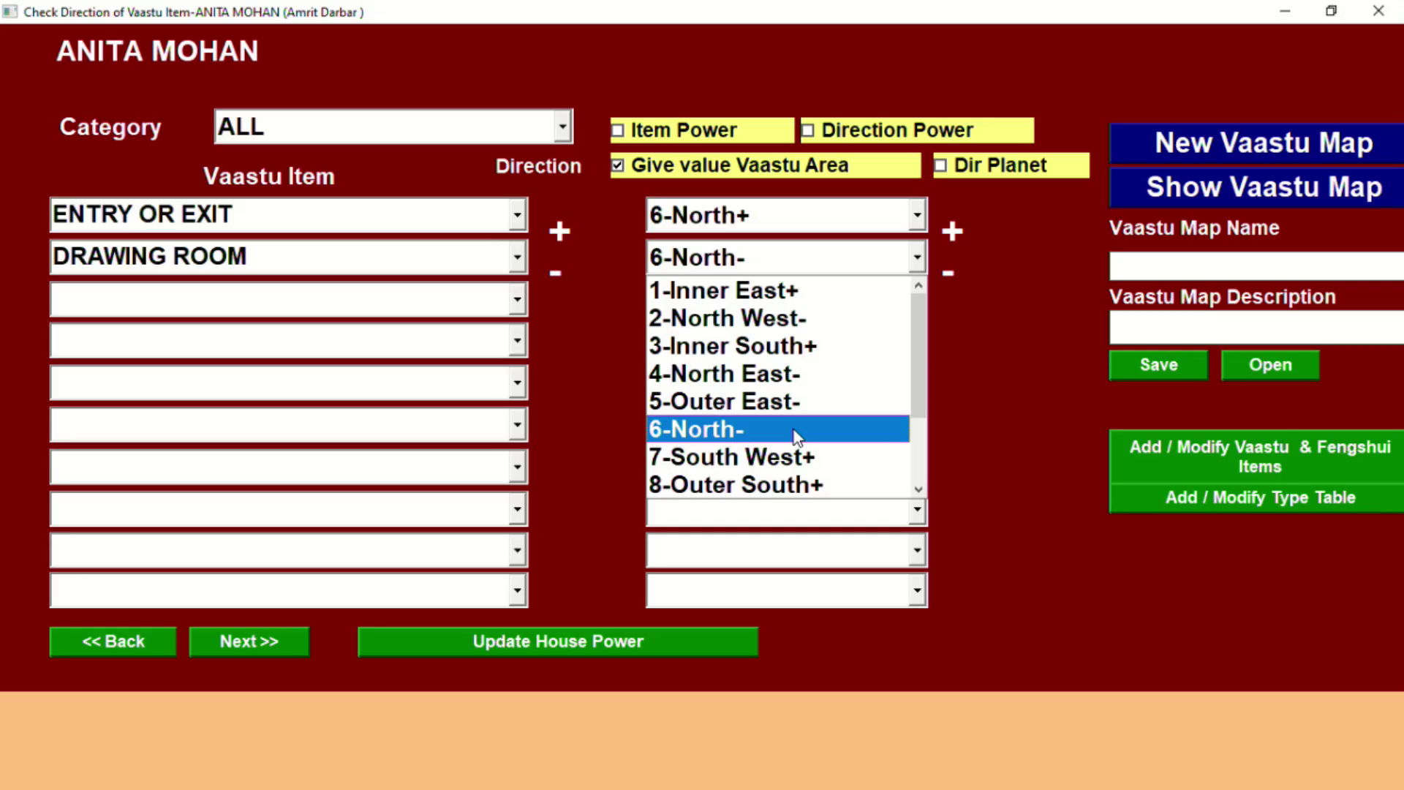
pyautogui.click(519, 257)
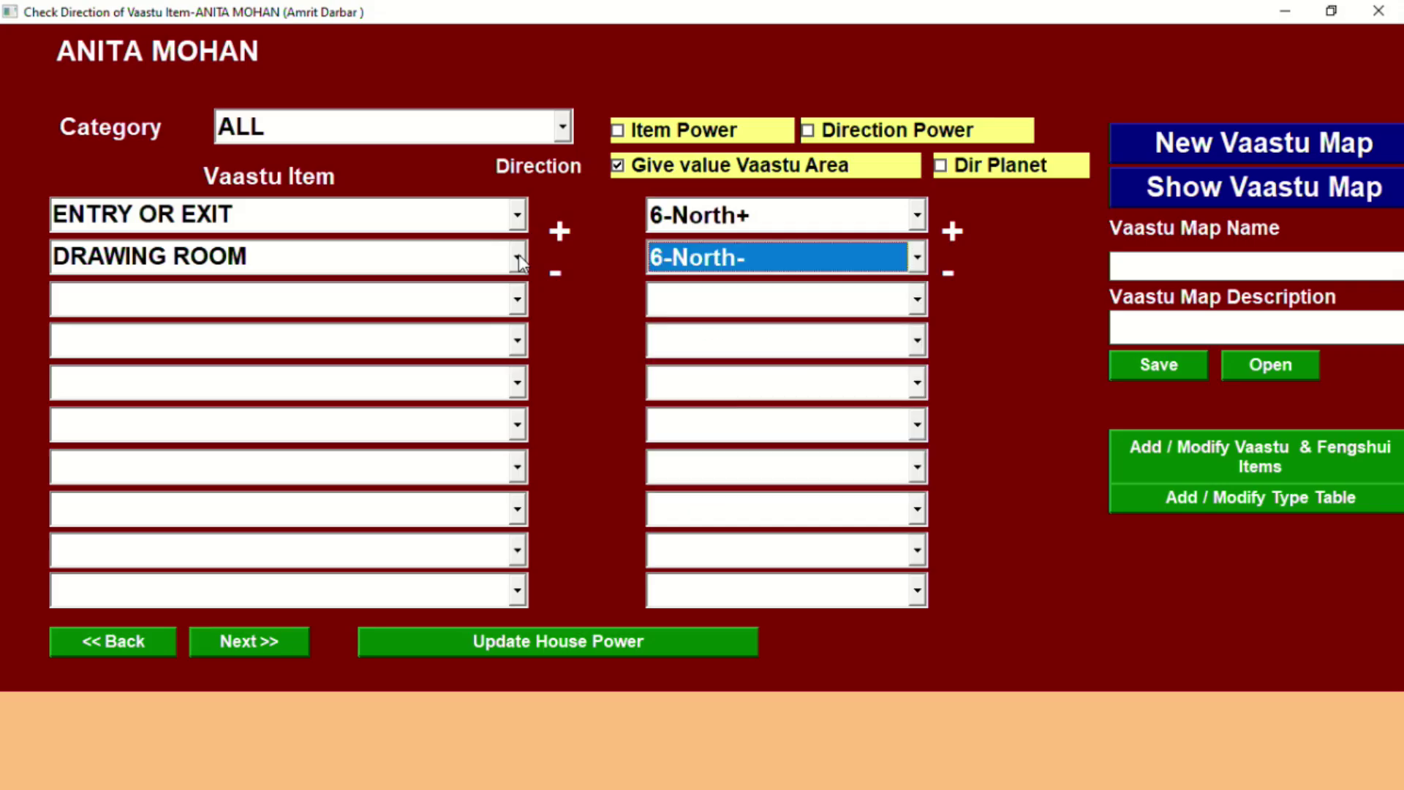
# Replace the second Vaastu item with DINNING AREA and place it in the 6-North direction
pyautogui.click(519, 258)
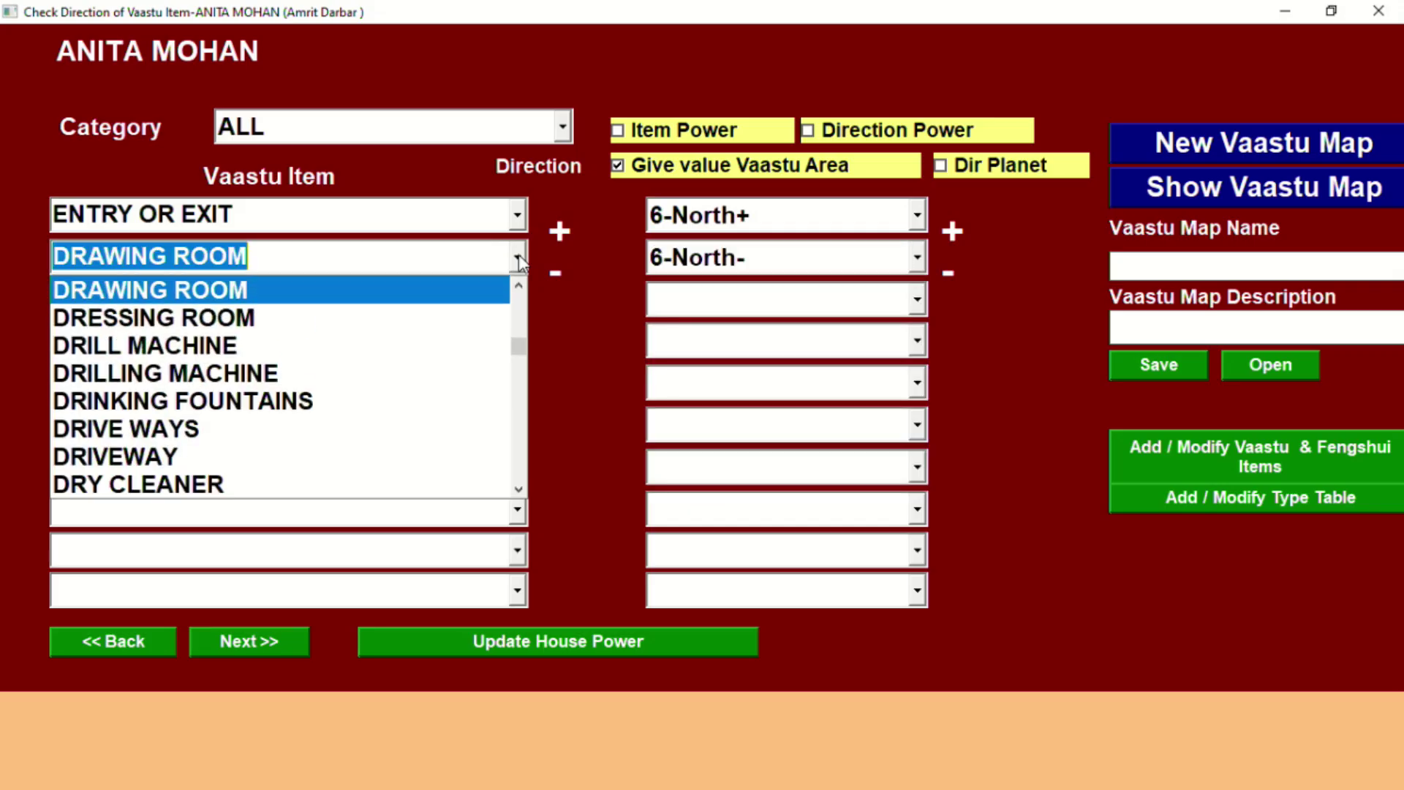
pyautogui.write('DINN')
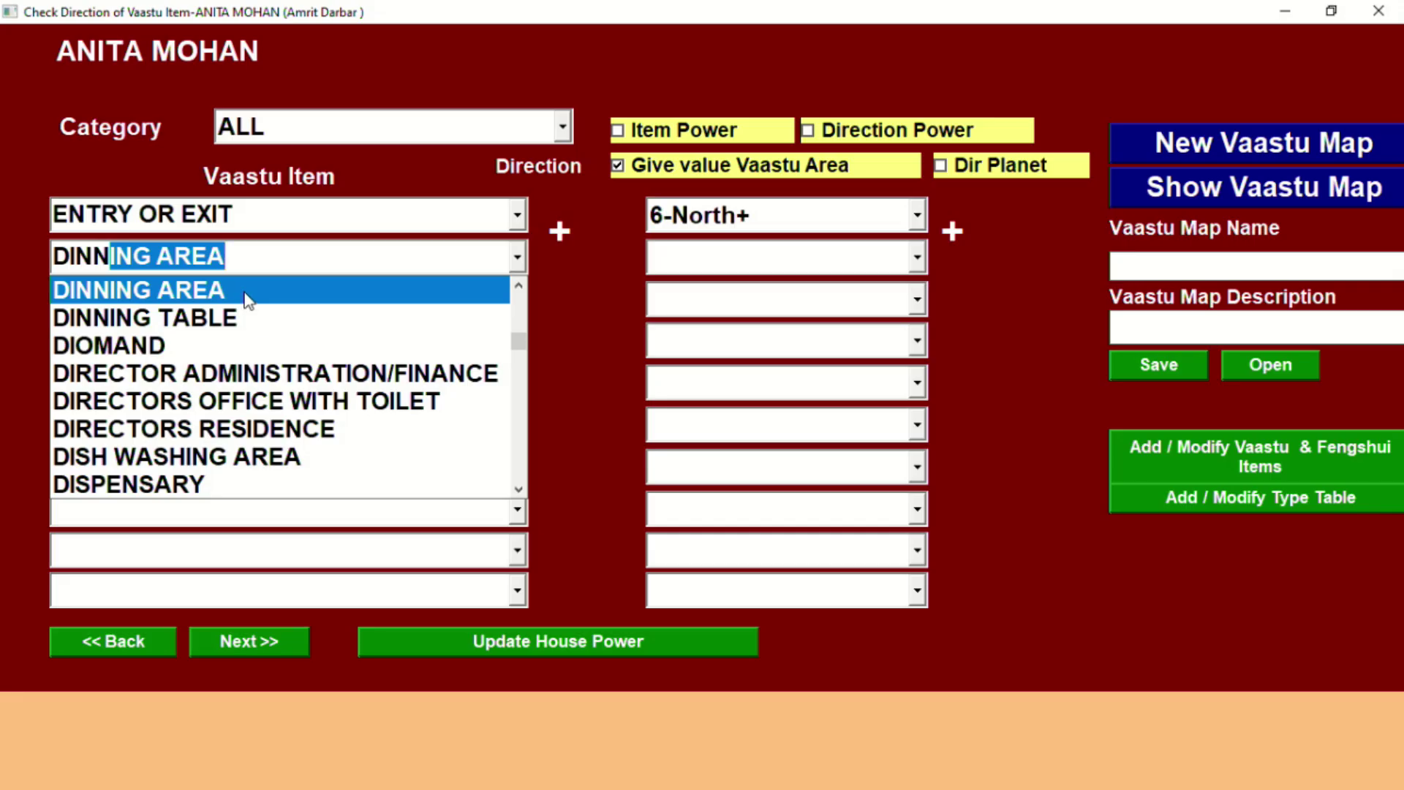
pyautogui.click(247, 291)
pyautogui.click(917, 258)
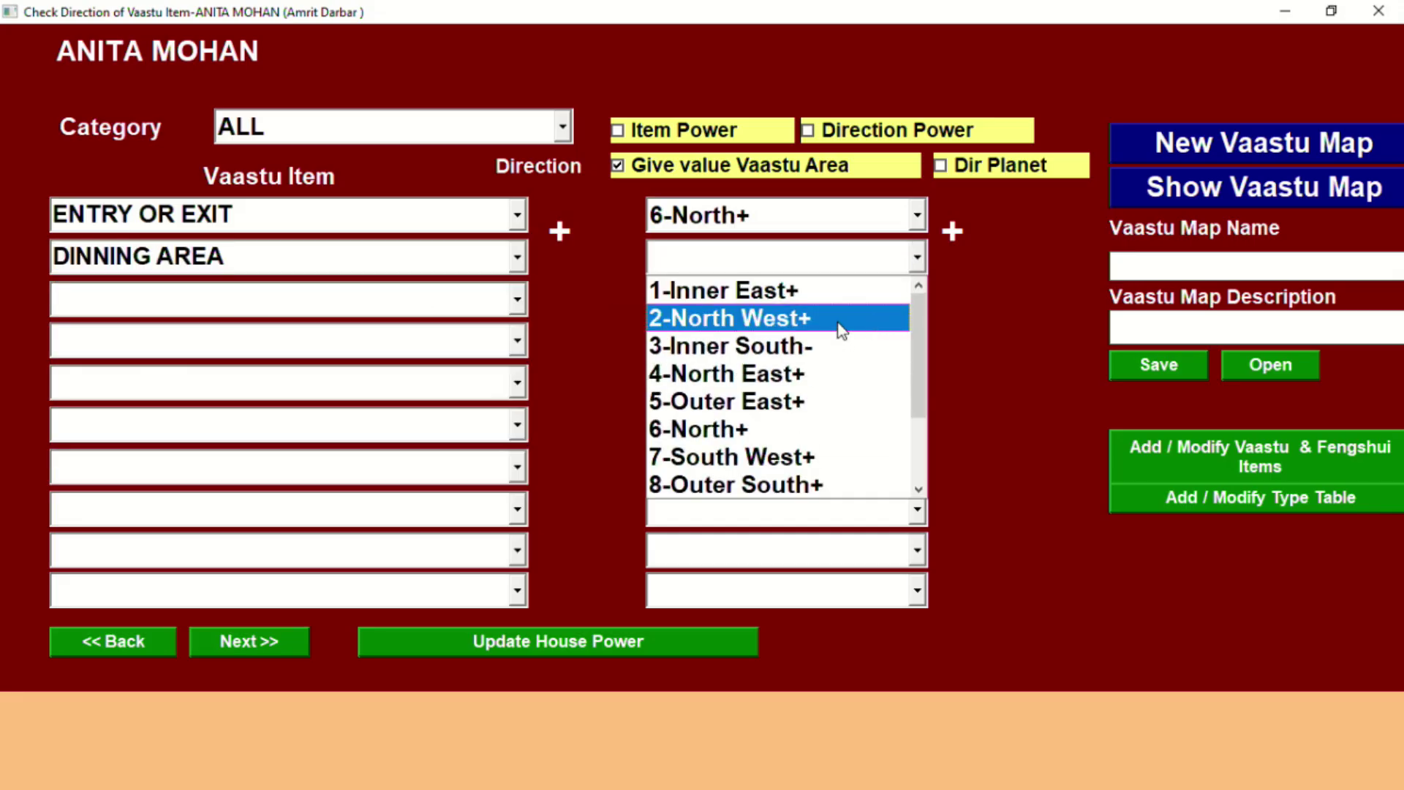
pyautogui.click(806, 437)
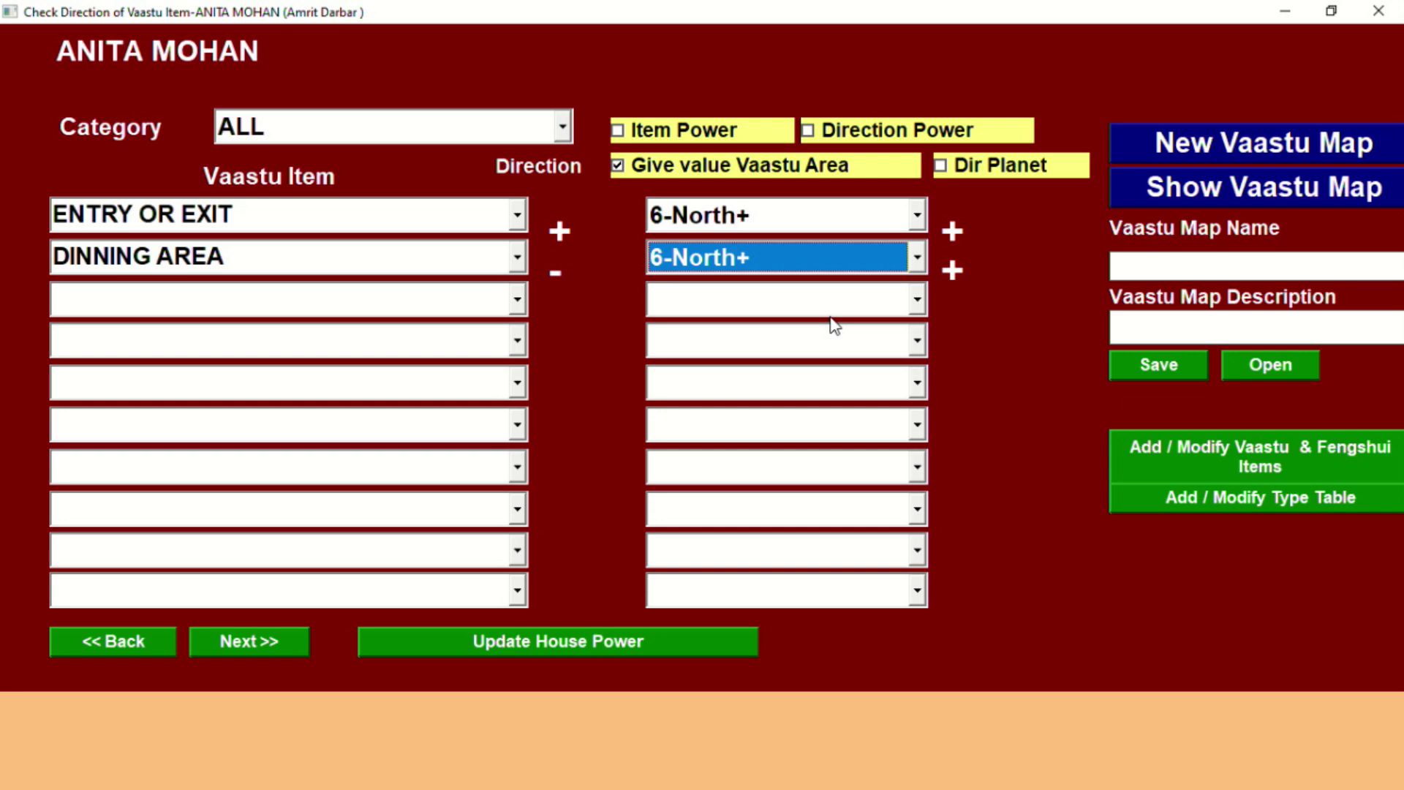
# Change the direction of DINNING AREA to 4-North East
pyautogui.click(916, 258)
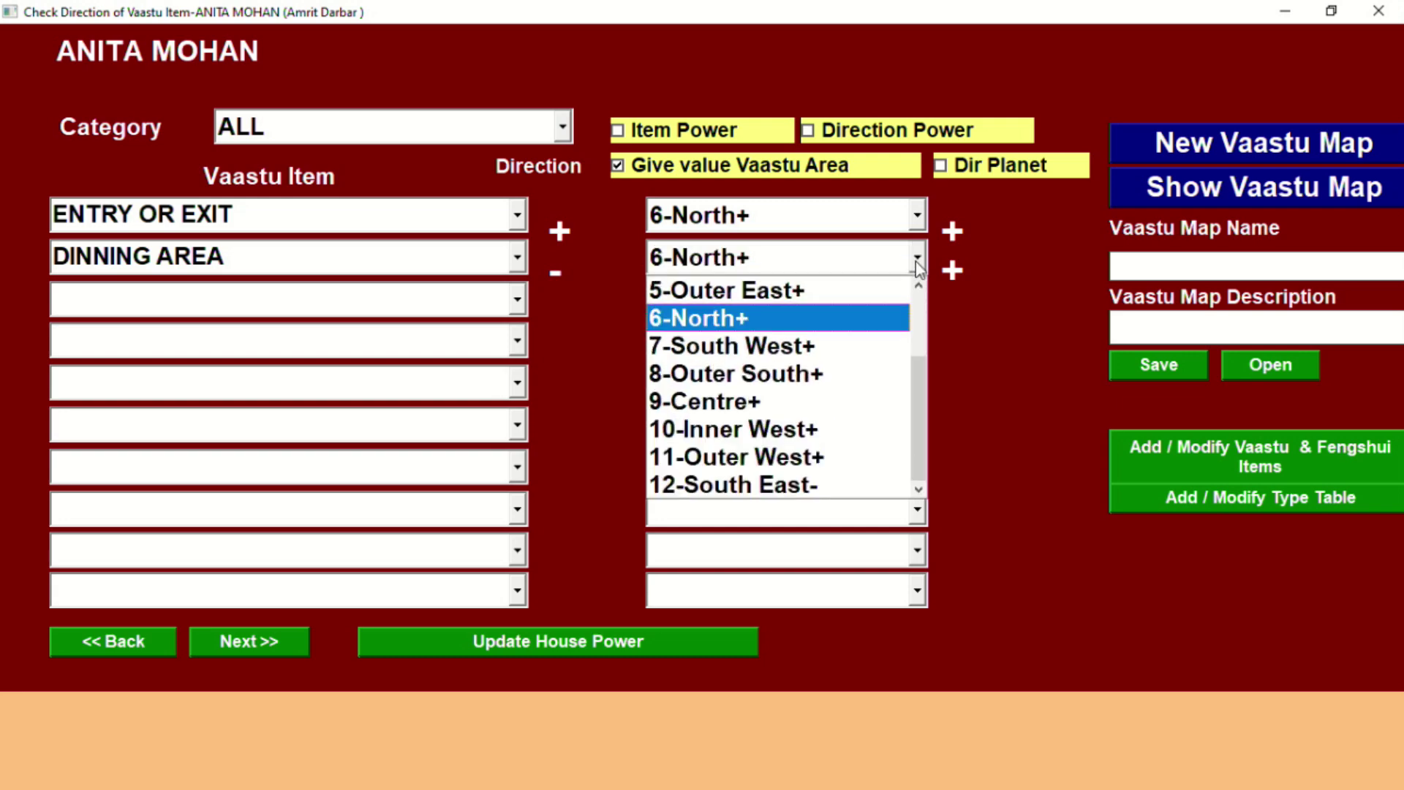
pyautogui.moveTo(920, 390); pyautogui.dragTo(949, 267)
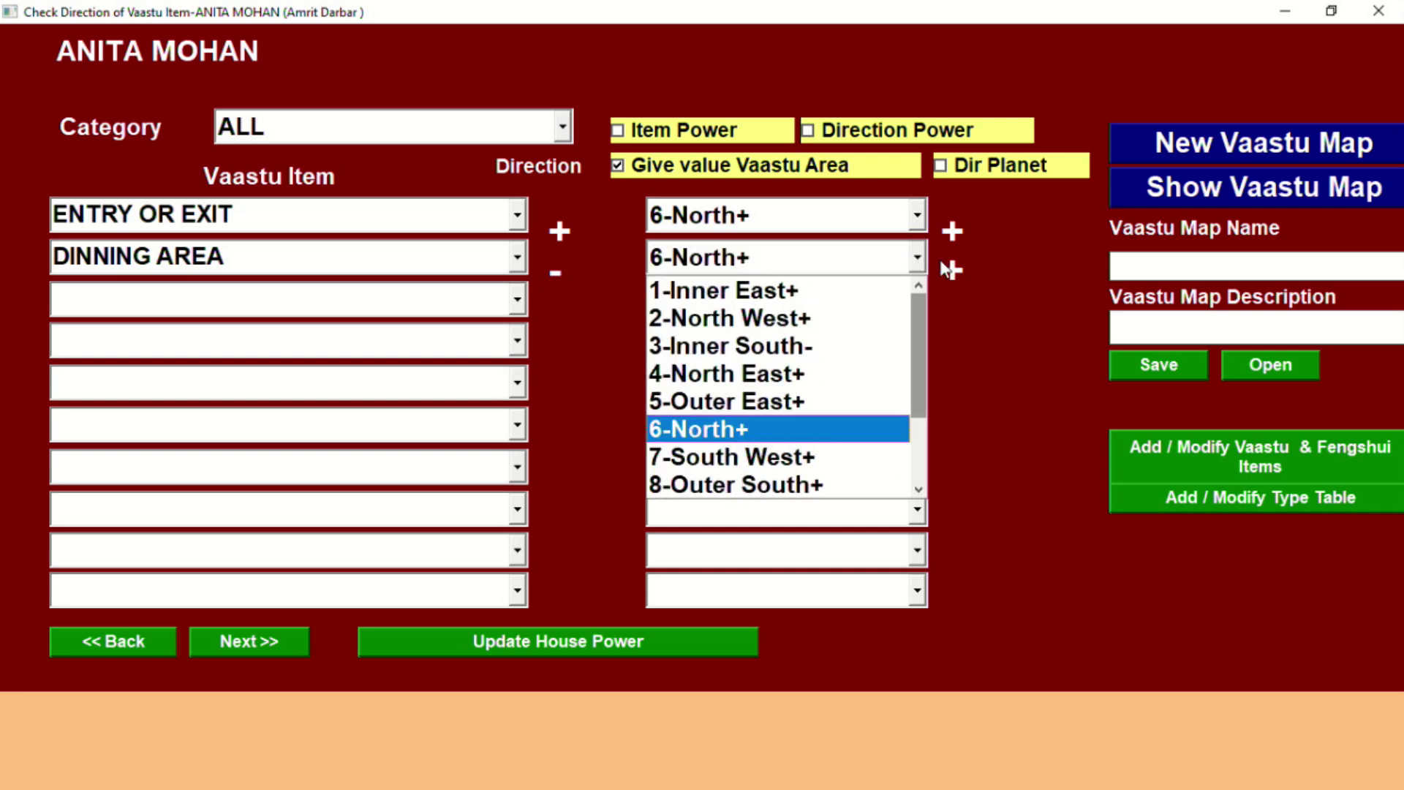
pyautogui.click(789, 377)
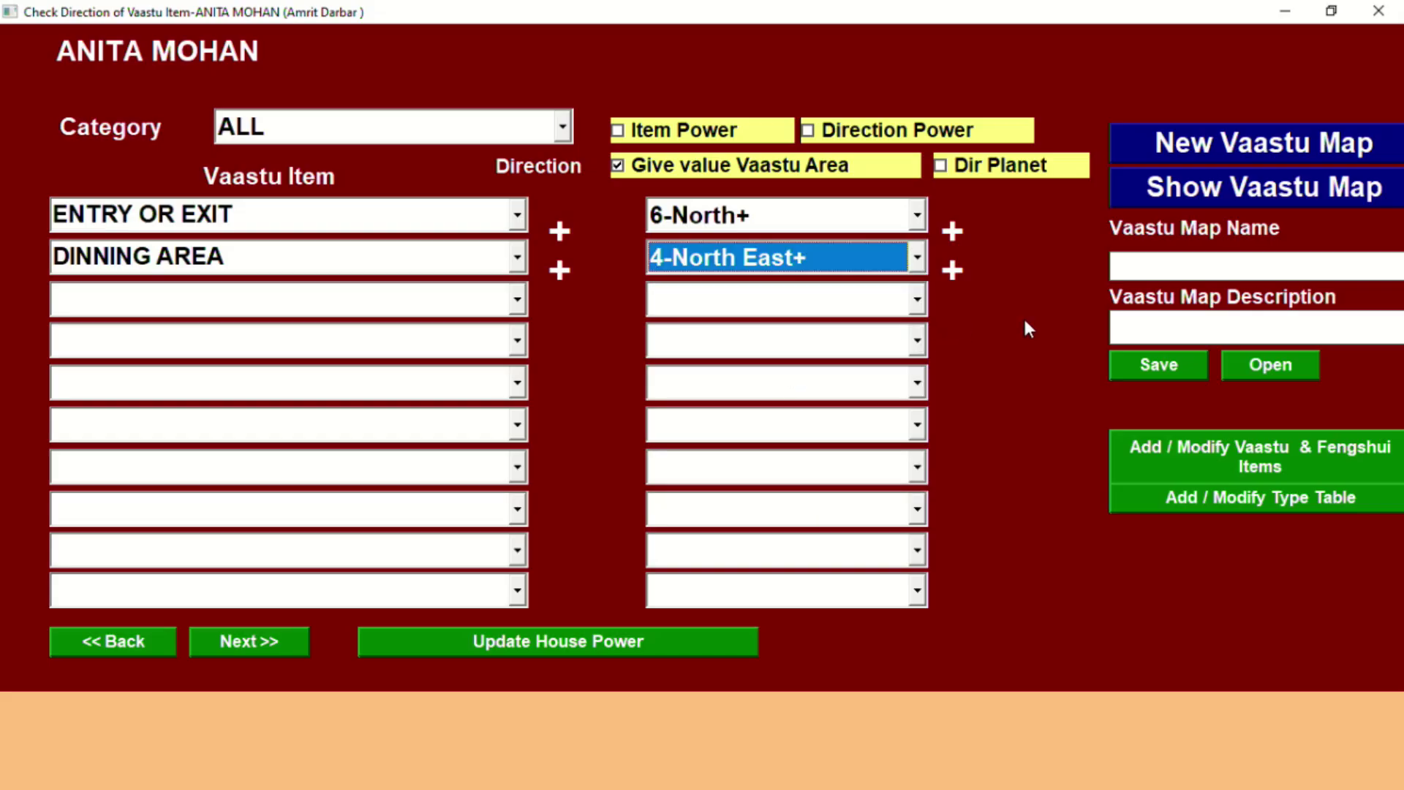
# Try DINNING AREA in the 6-North direction again for comparison and return it to 4-North East
pyautogui.click(917, 258)
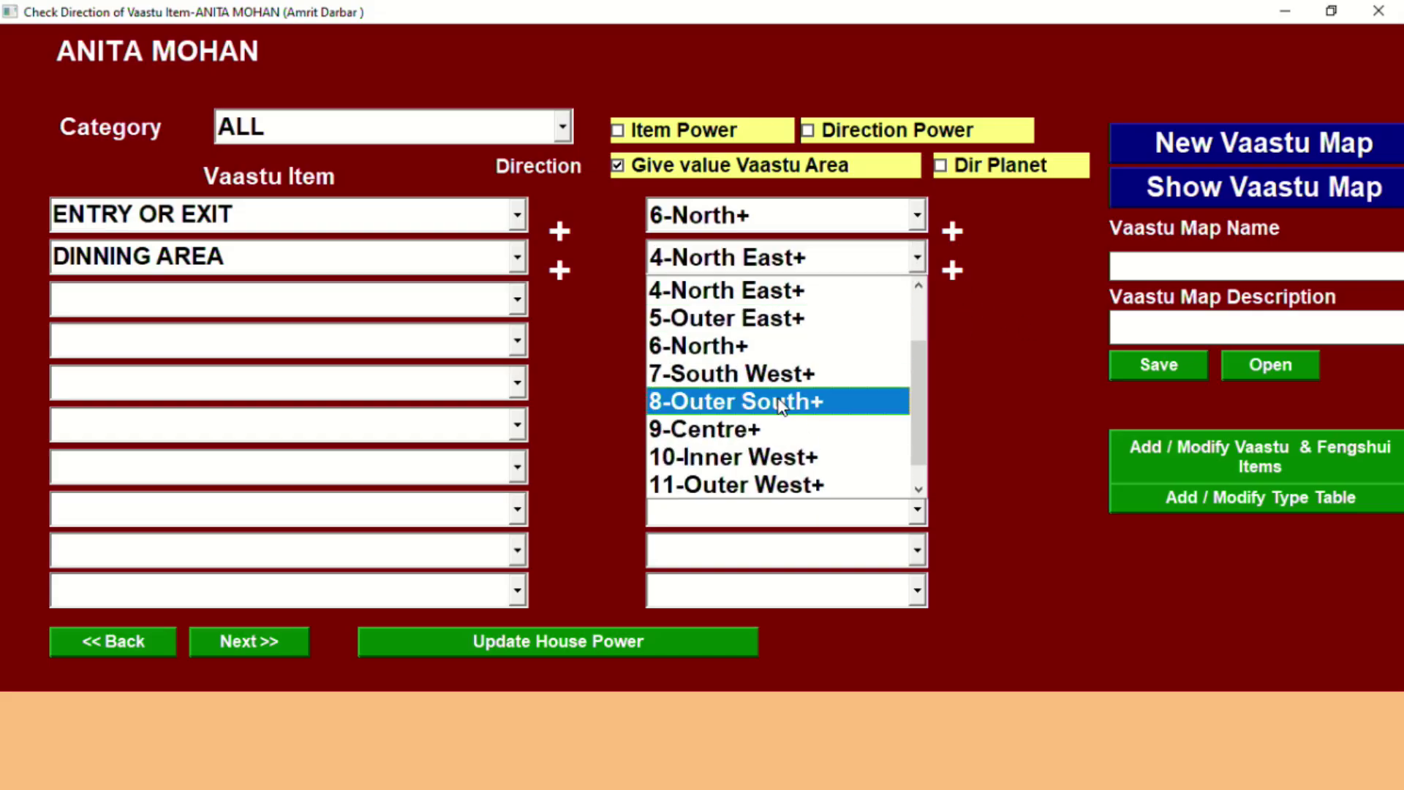
pyautogui.click(783, 345)
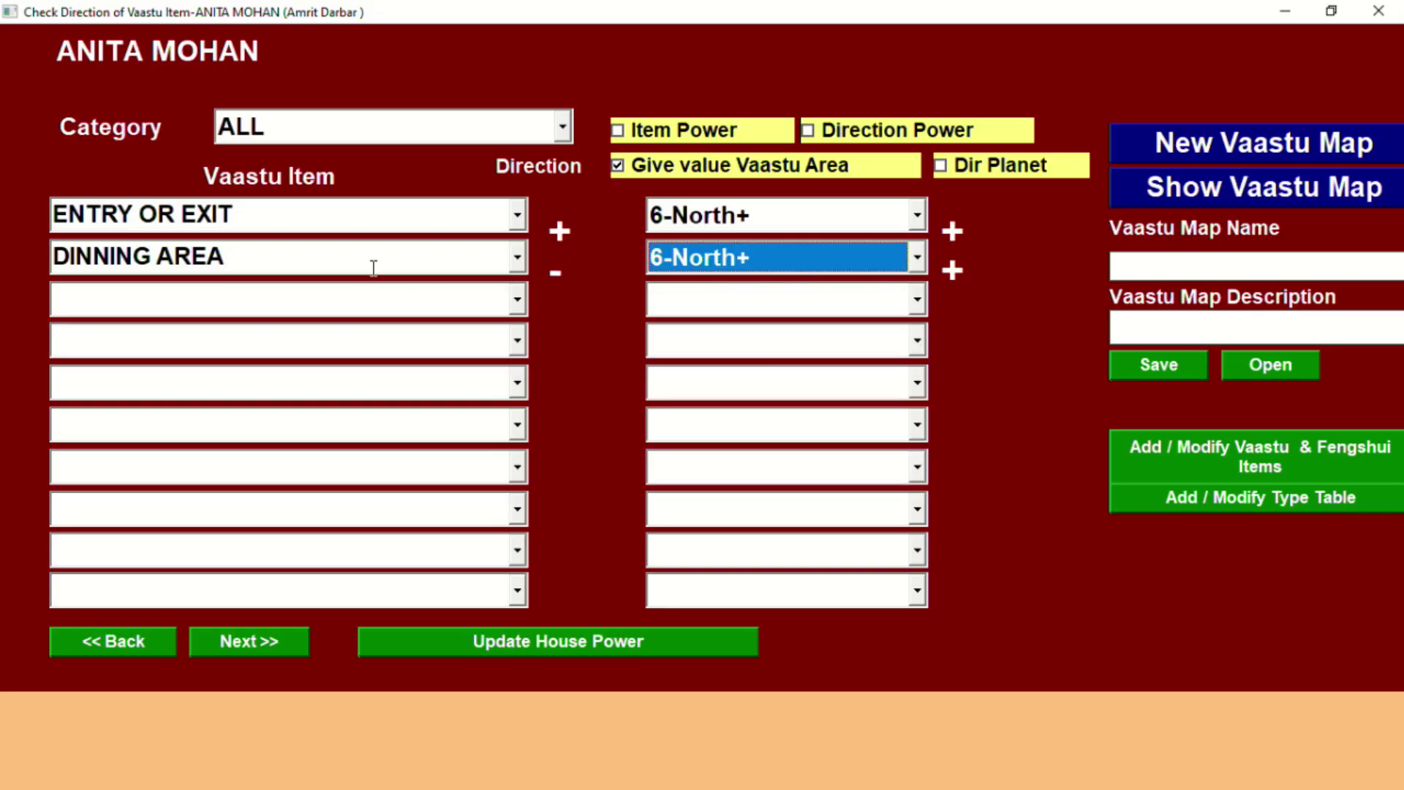
pyautogui.click(917, 258)
pyautogui.scroll(2, 775, 344)
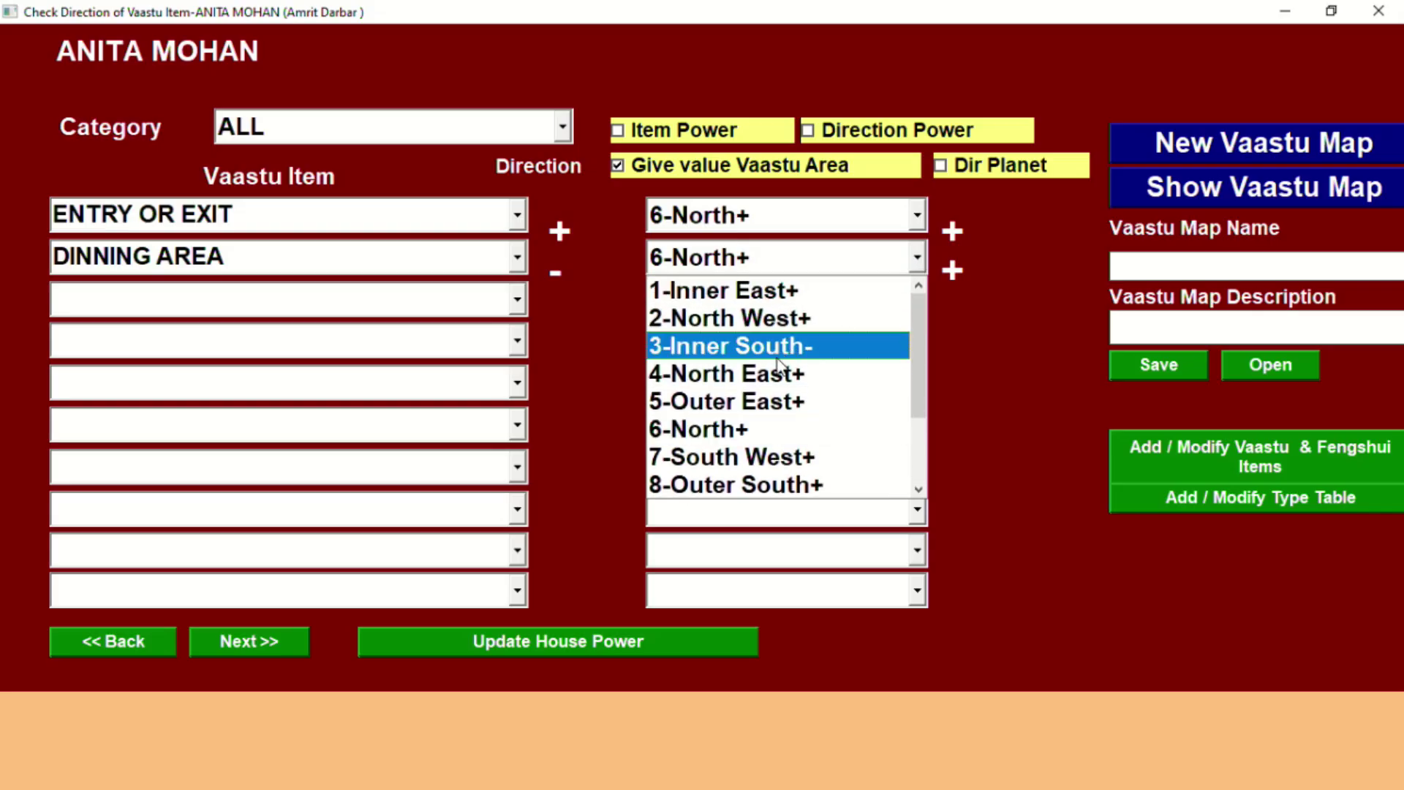
pyautogui.click(768, 375)
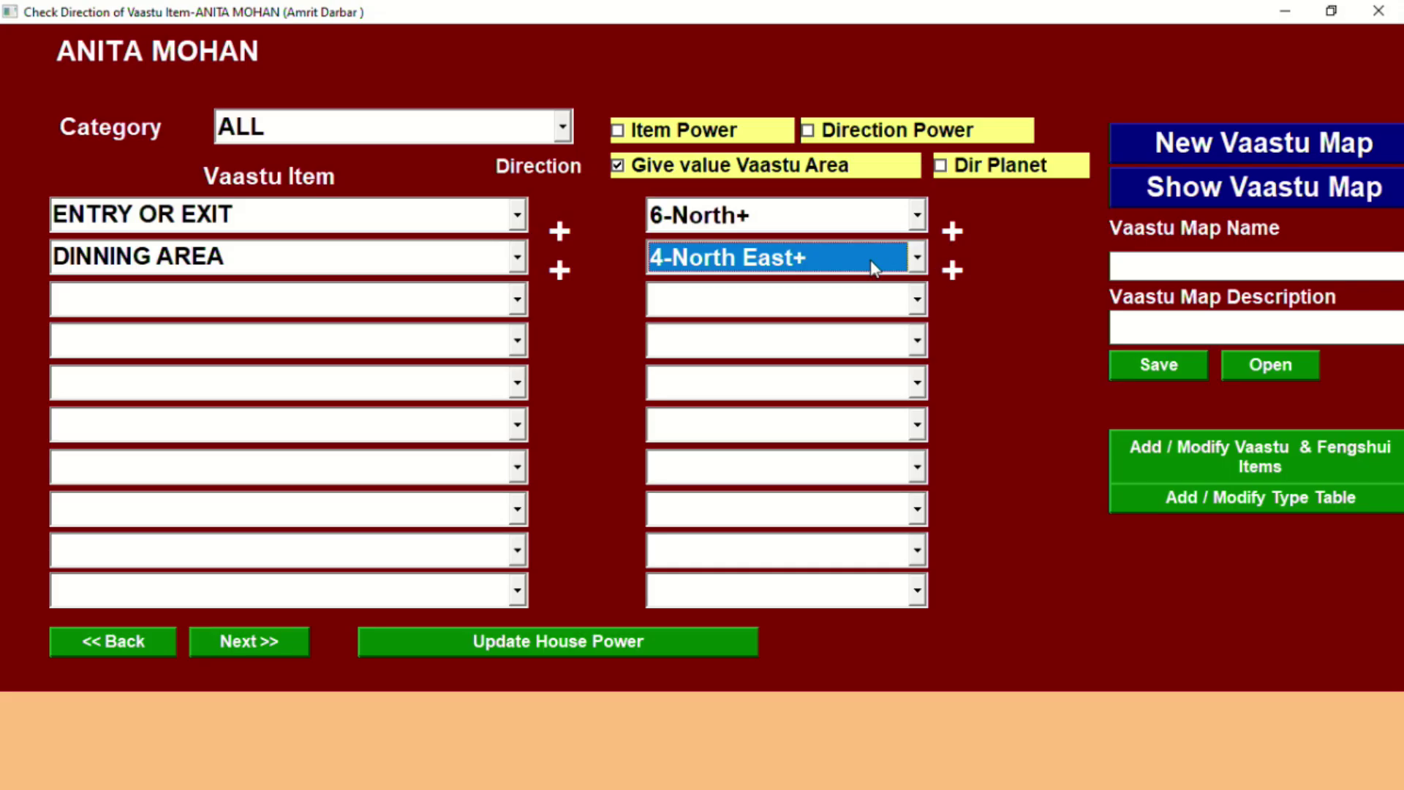
# Choose DRAWING ROOM as the third Vaastu item
pyautogui.click(518, 302)
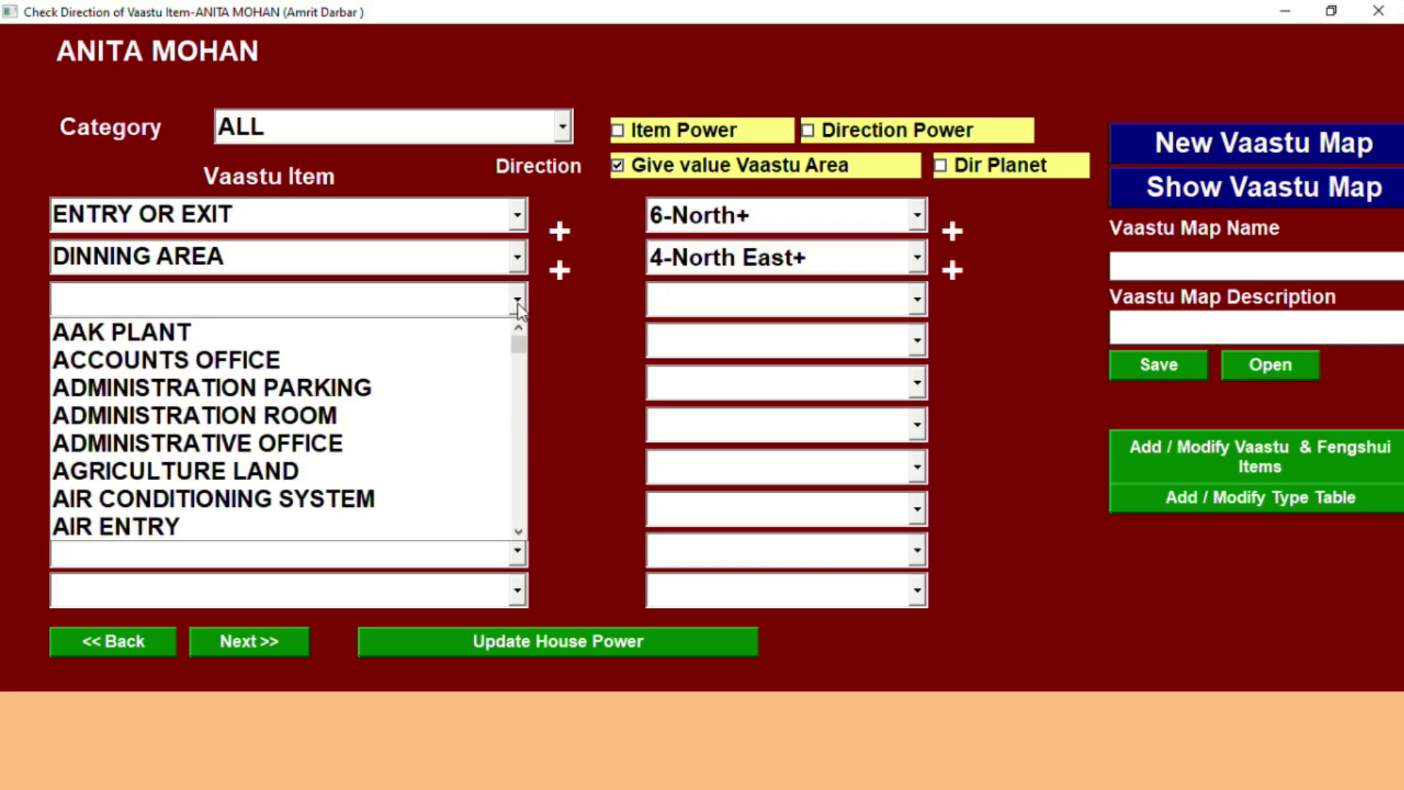
pyautogui.write('DR')
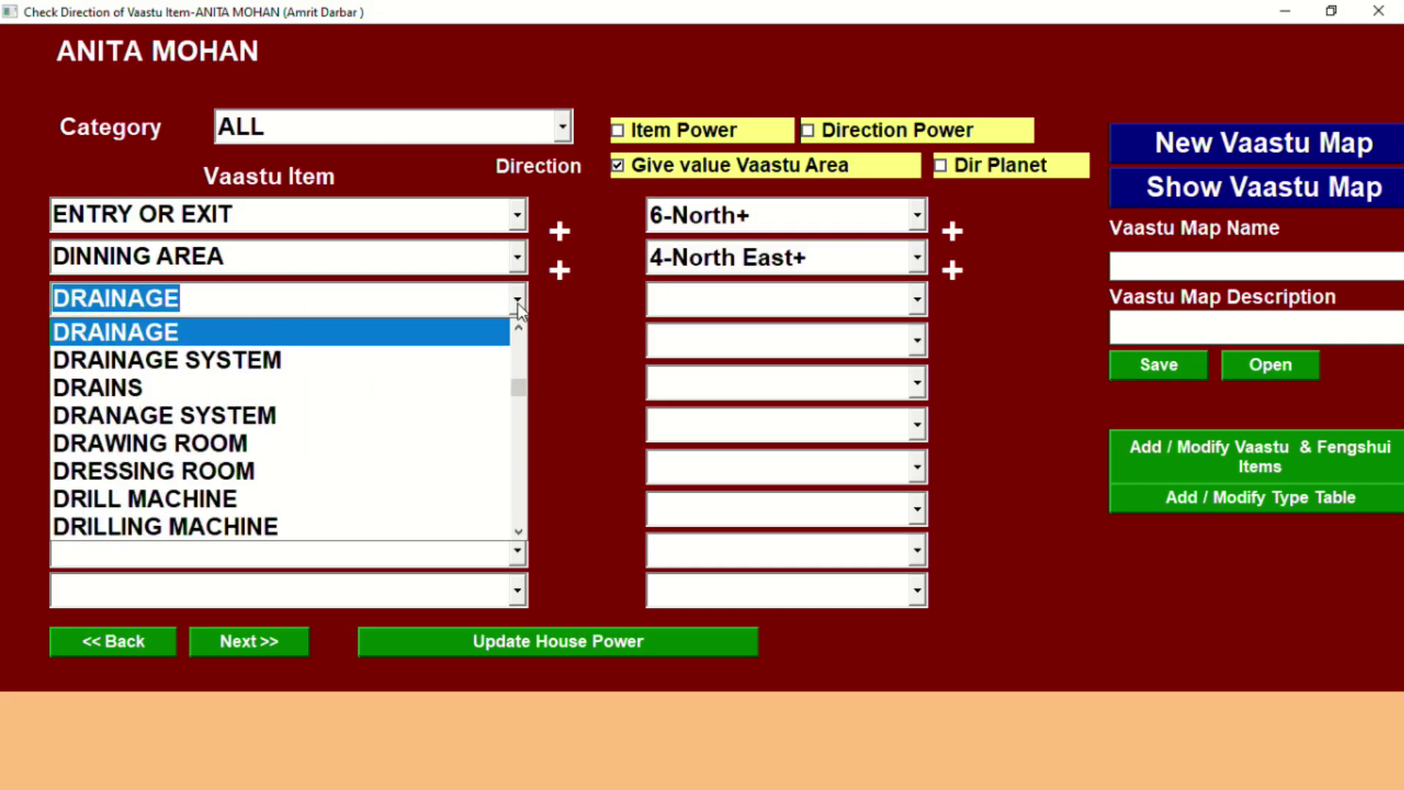
pyautogui.write('W')
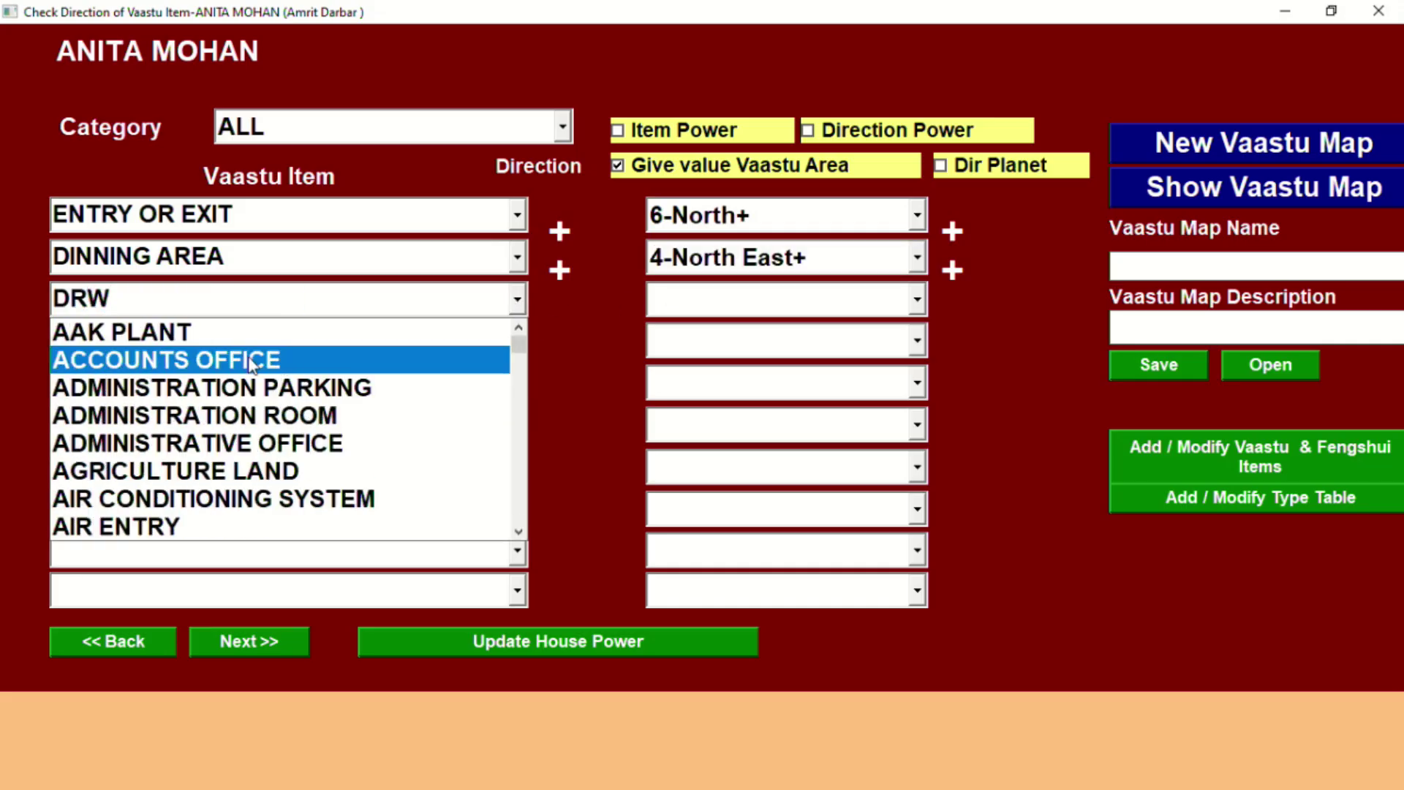
pyautogui.press('BackSpace')
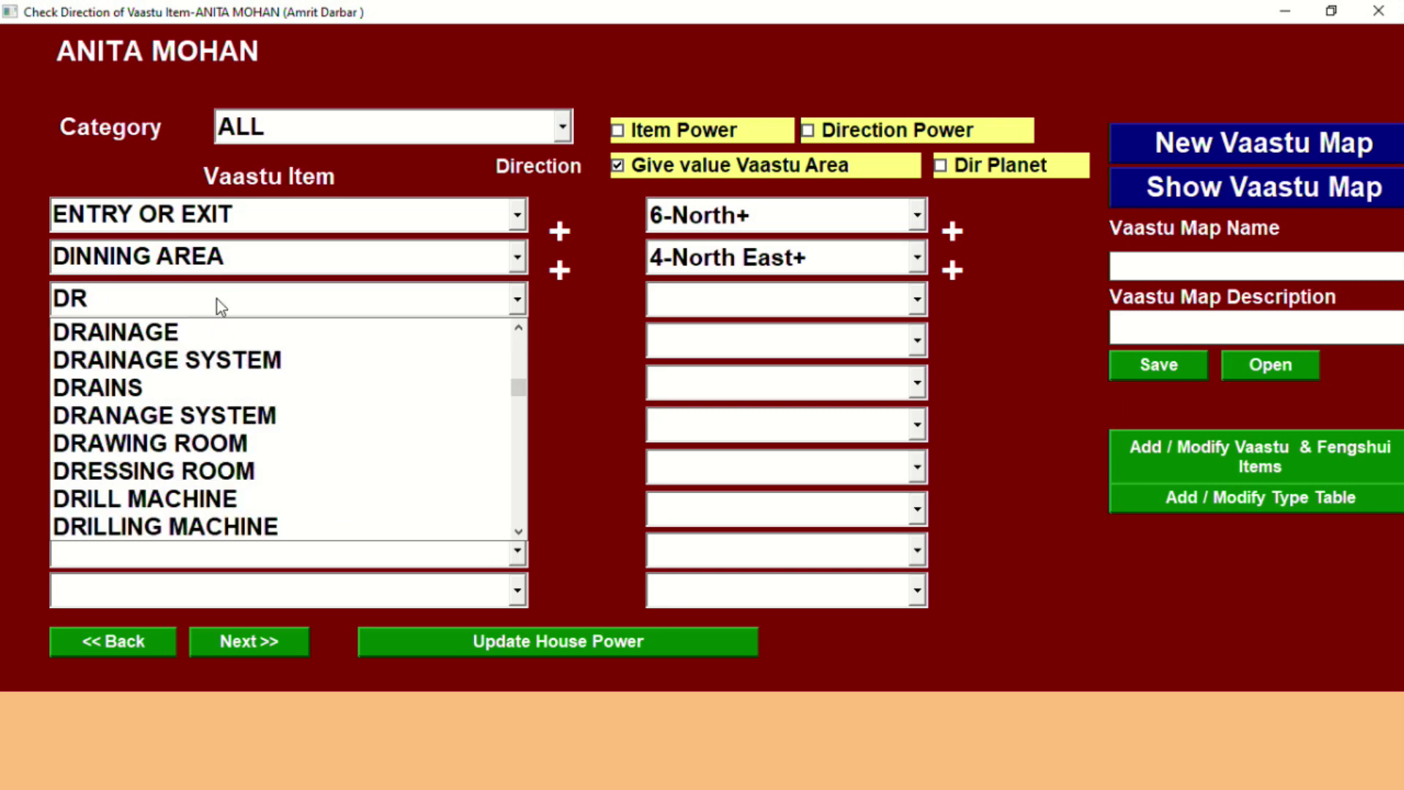
pyautogui.write('AWING ROOM')
pyautogui.click(233, 330)
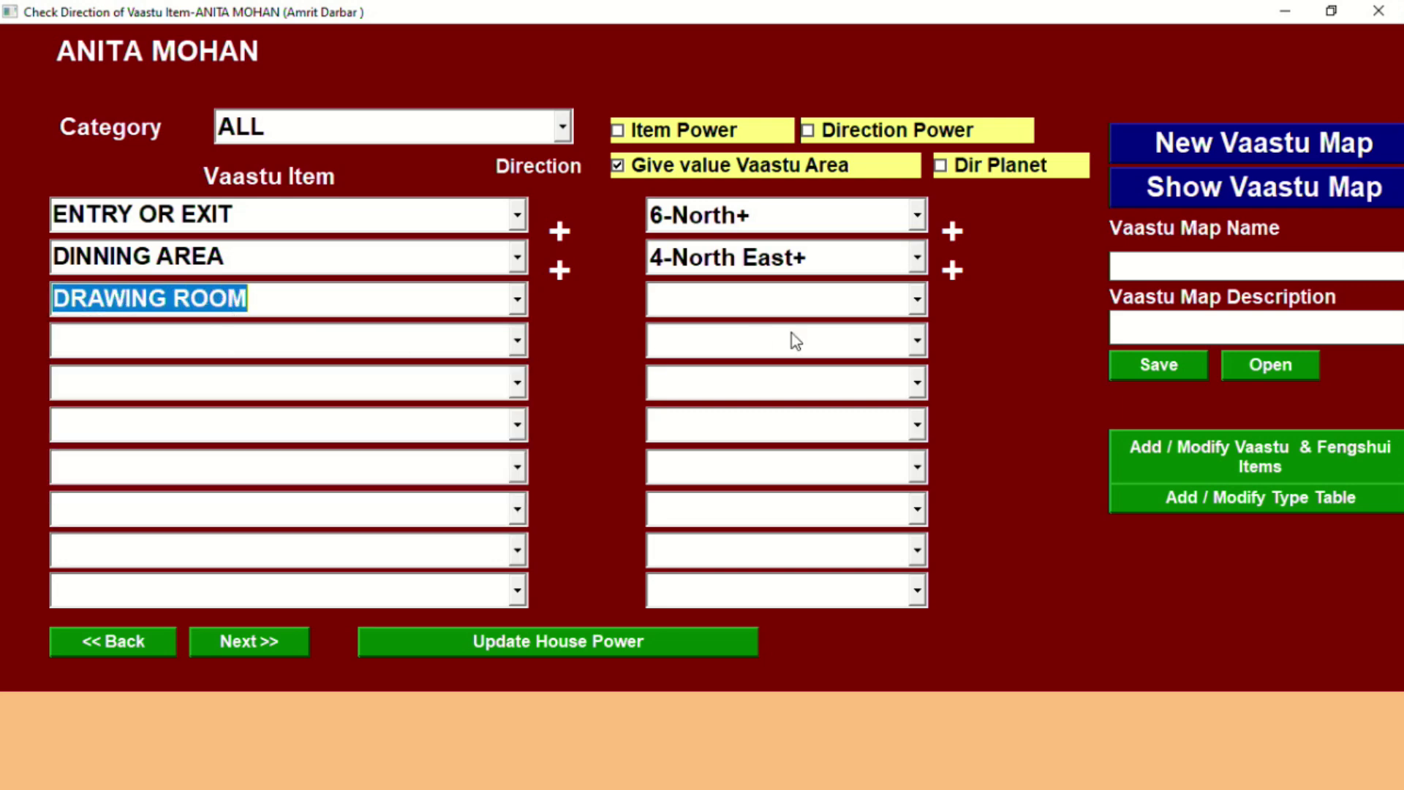
# Review the signs of the directions for DRAWING ROOM and place it in 1-Inner East
pyautogui.click(917, 303)
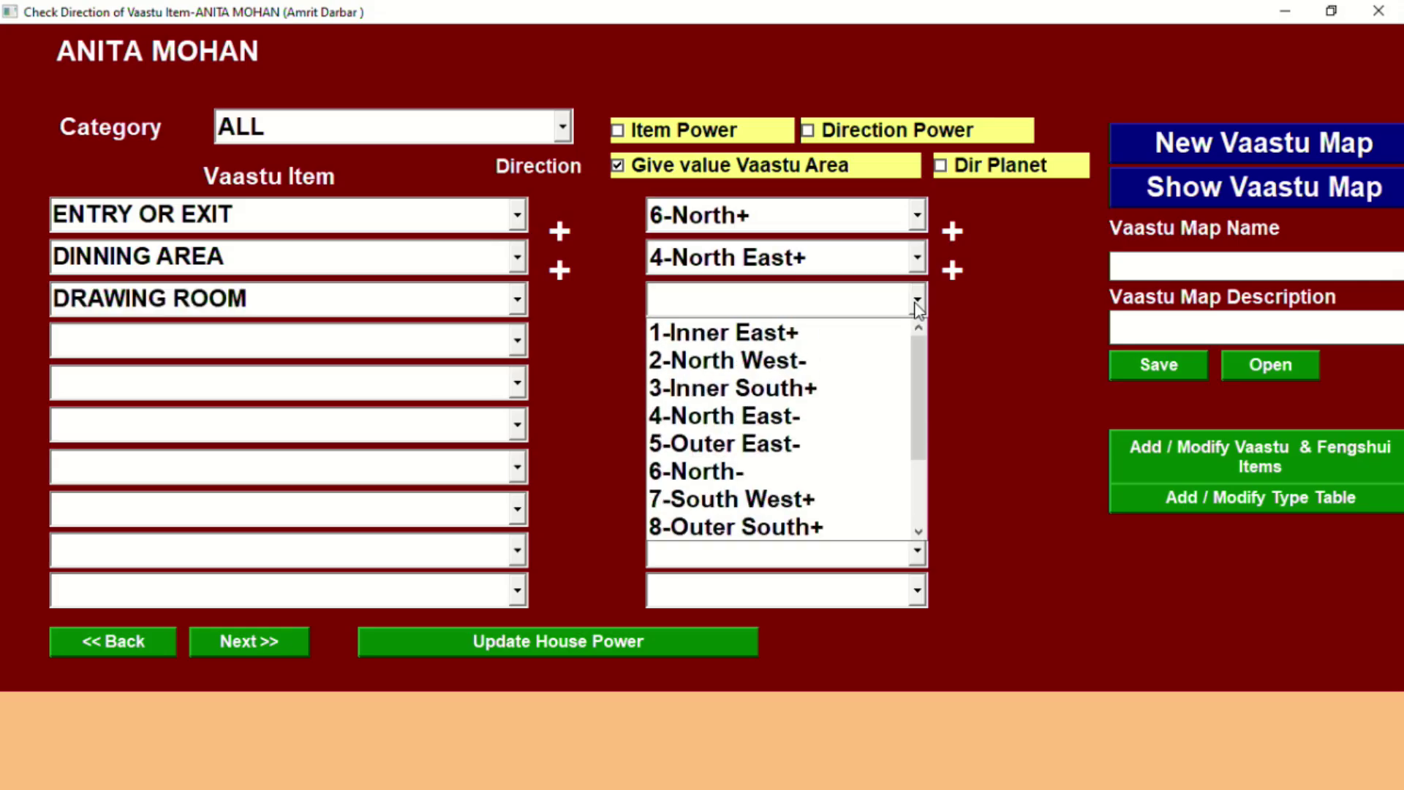
pyautogui.moveTo(921, 368); pyautogui.dragTo(942, 294)
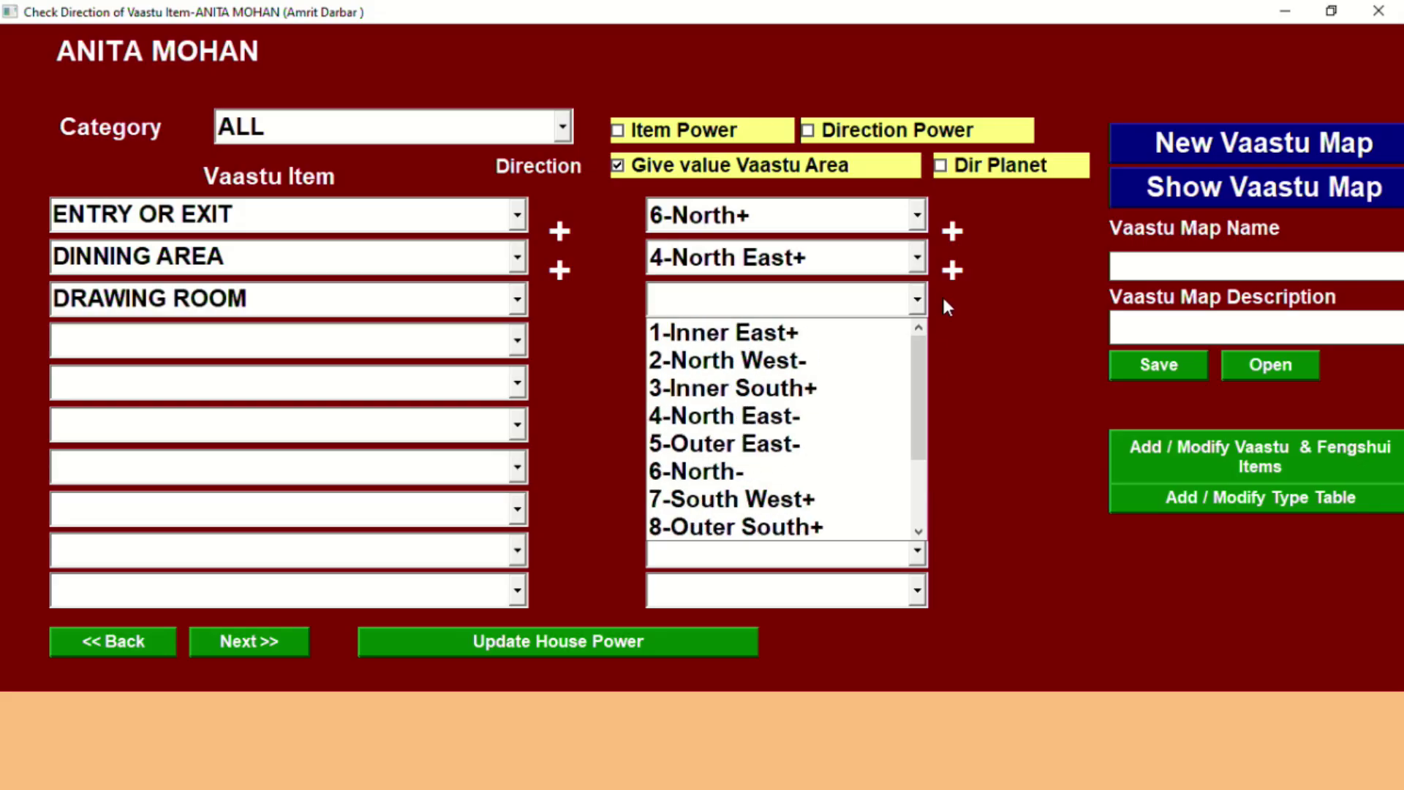
pyautogui.click(805, 335)
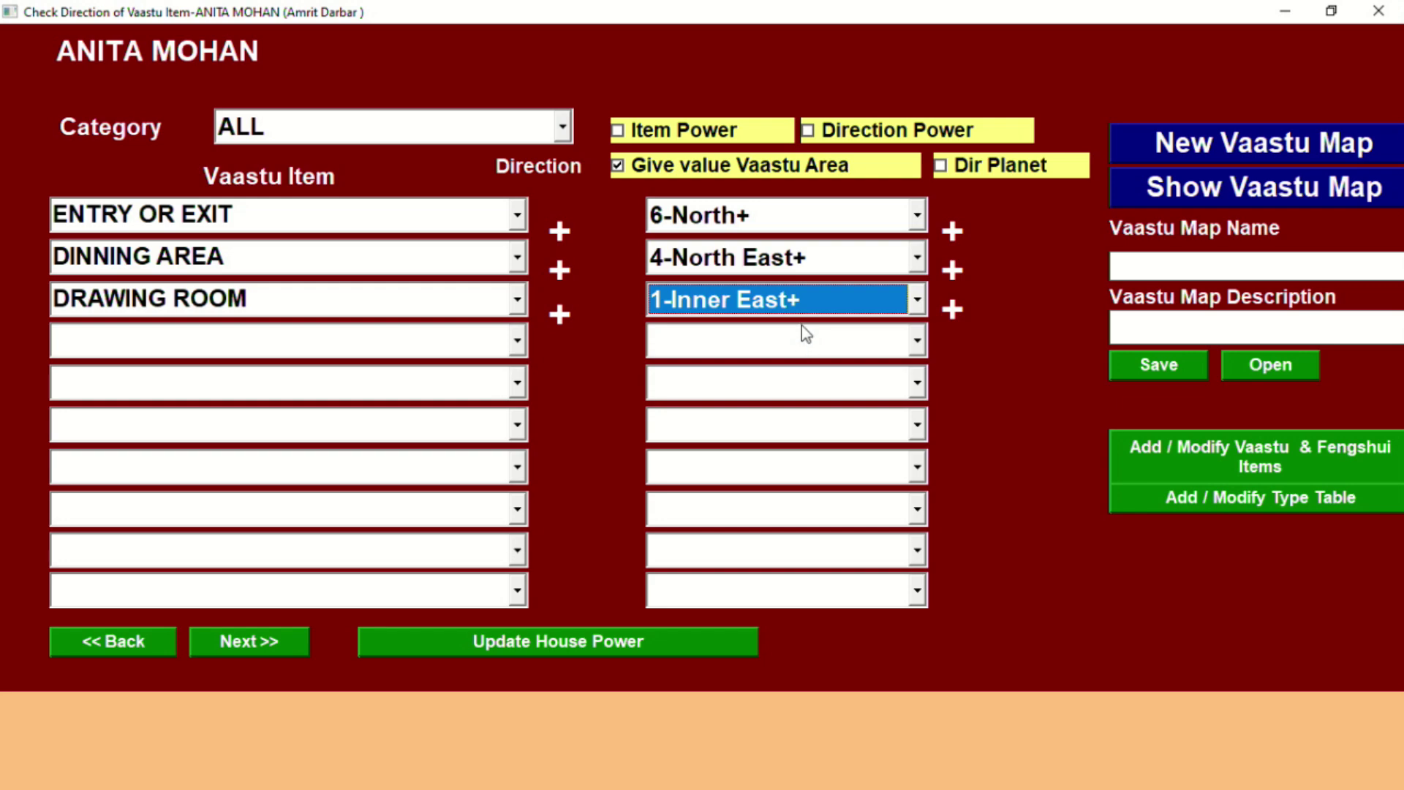
# Find the bedroom entries and choose BED ROOM MARRIED COUPLE as the fourth Vaastu item
pyautogui.click(517, 340)
pyautogui.write('be')
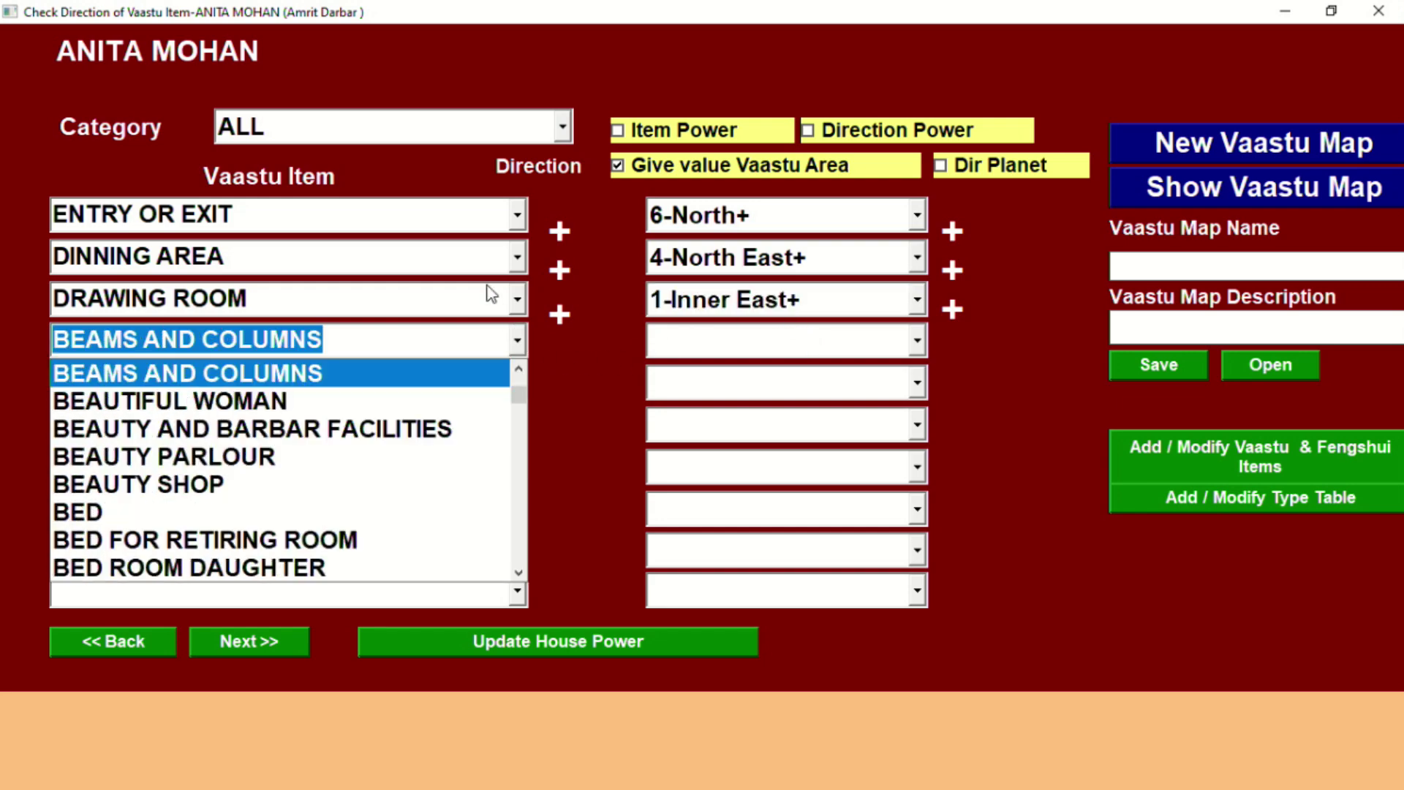
pyautogui.write('d')
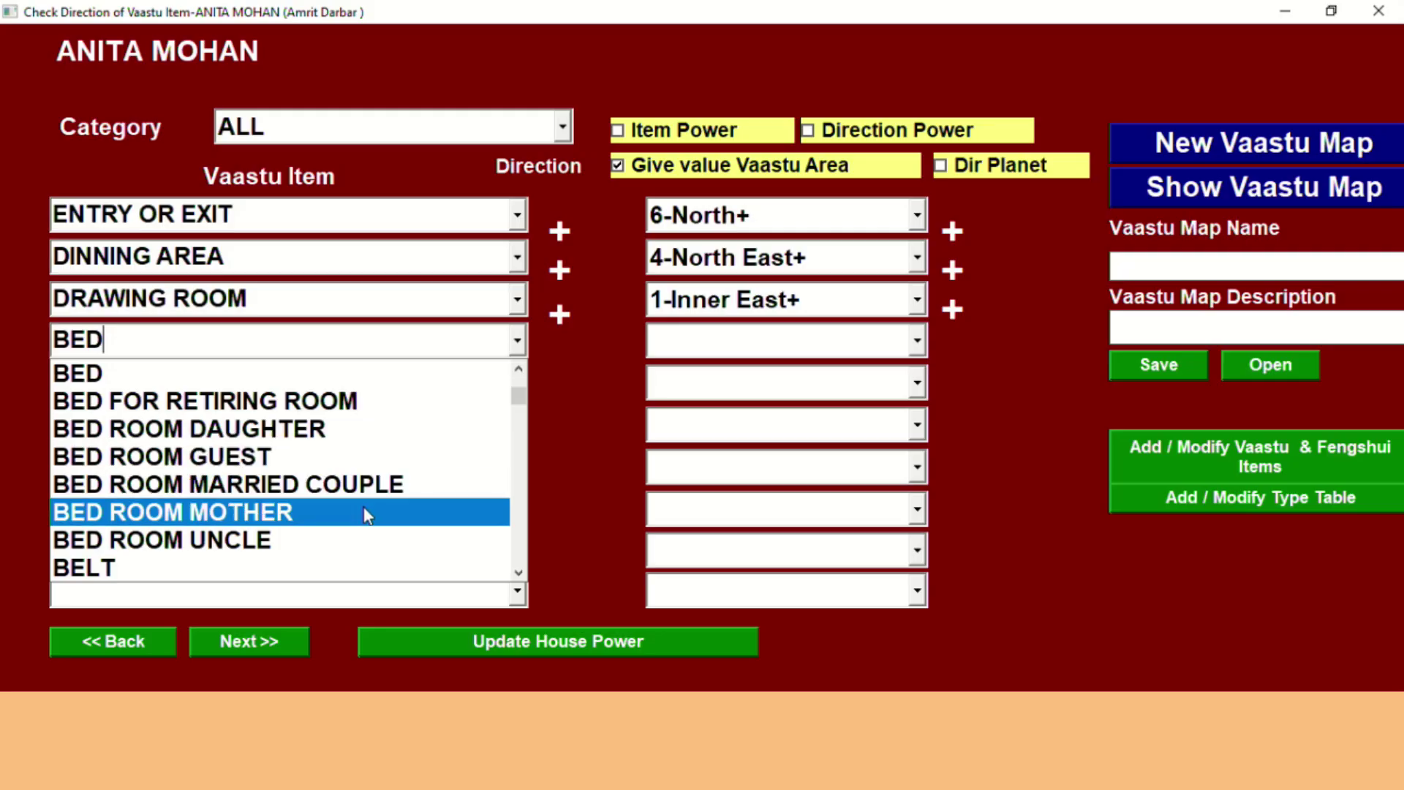
pyautogui.click(519, 574)
pyautogui.moveTo(518, 574); pyautogui.dragTo(519, 578)
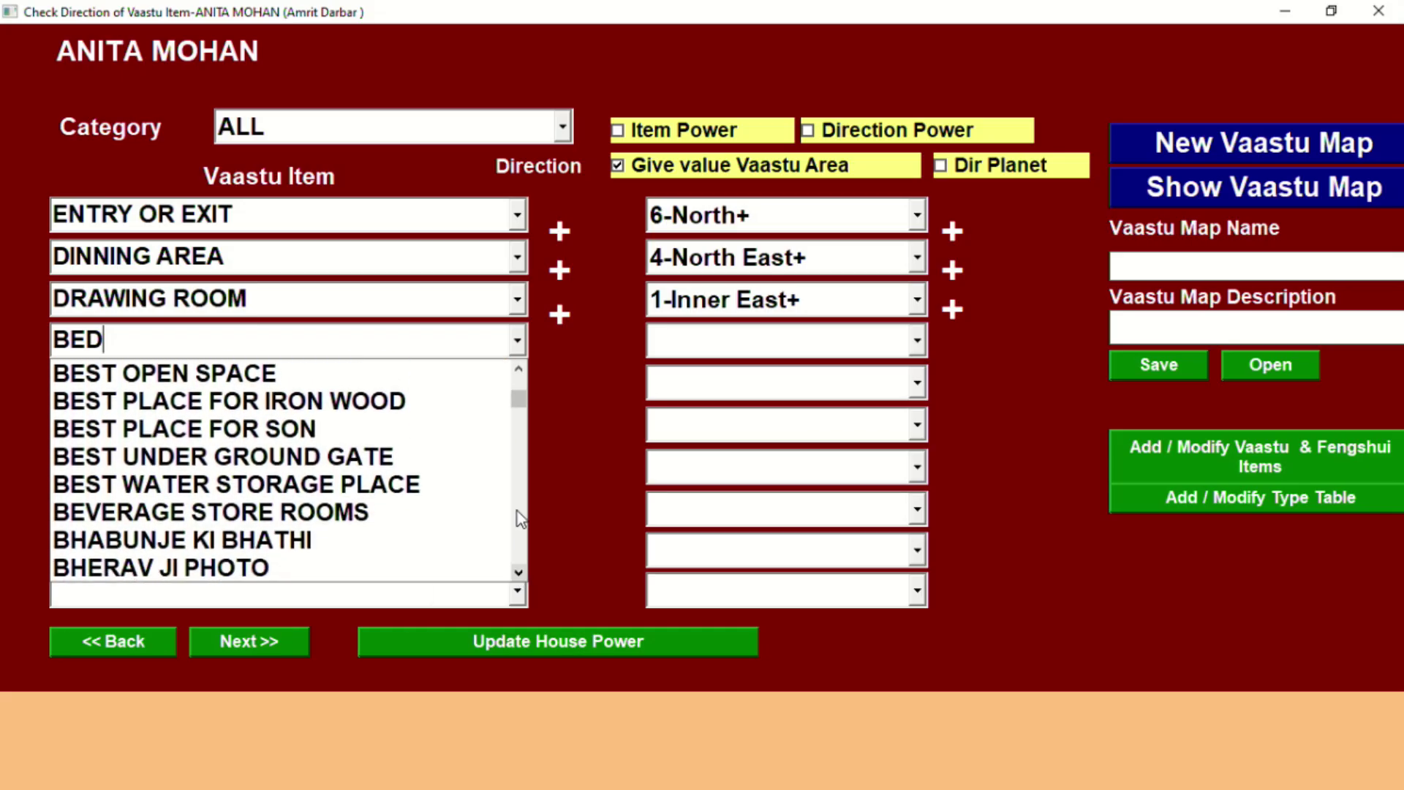
pyautogui.click(518, 368)
pyautogui.moveTo(518, 368); pyautogui.dragTo(518, 368)
pyautogui.moveTo(519, 573); pyautogui.dragTo(519, 574)
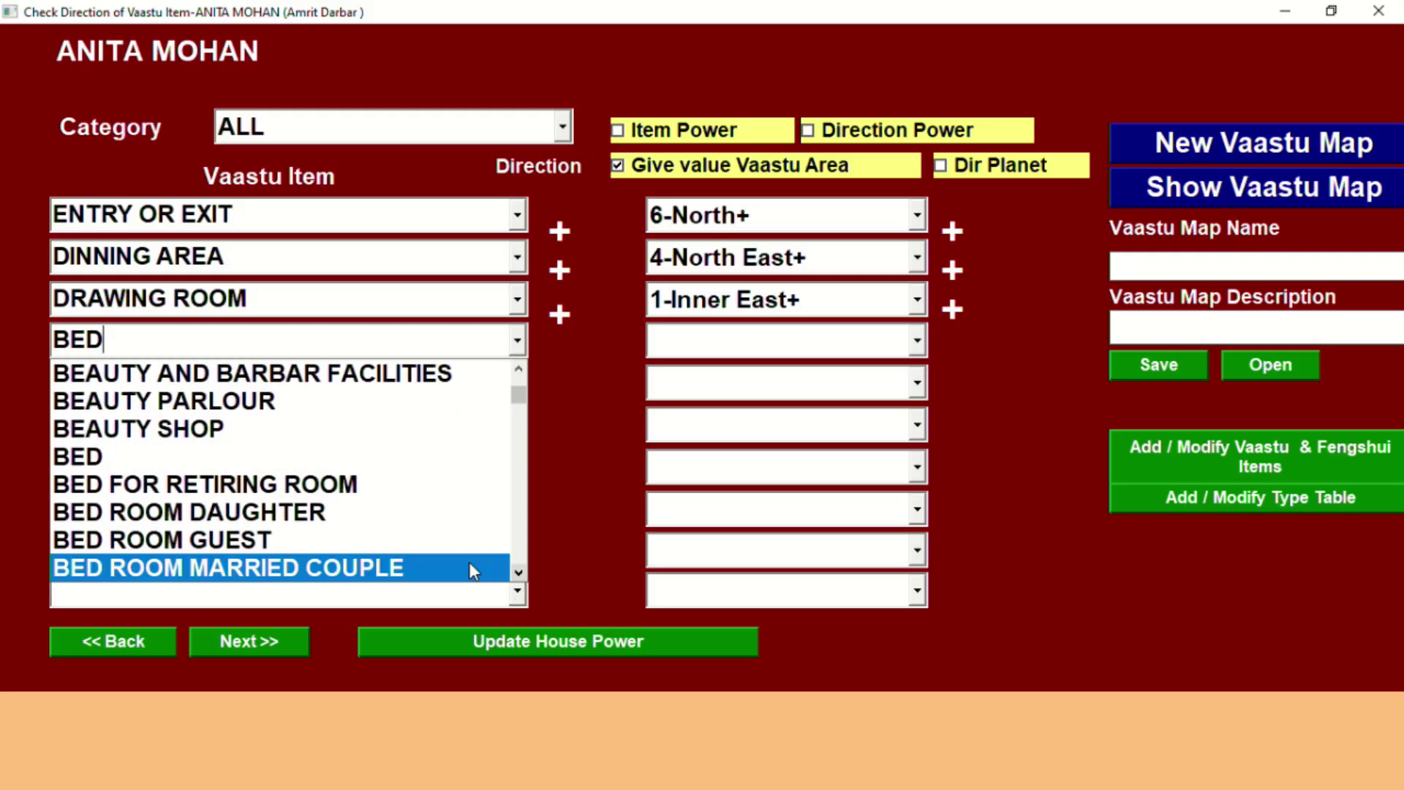
pyautogui.click(379, 567)
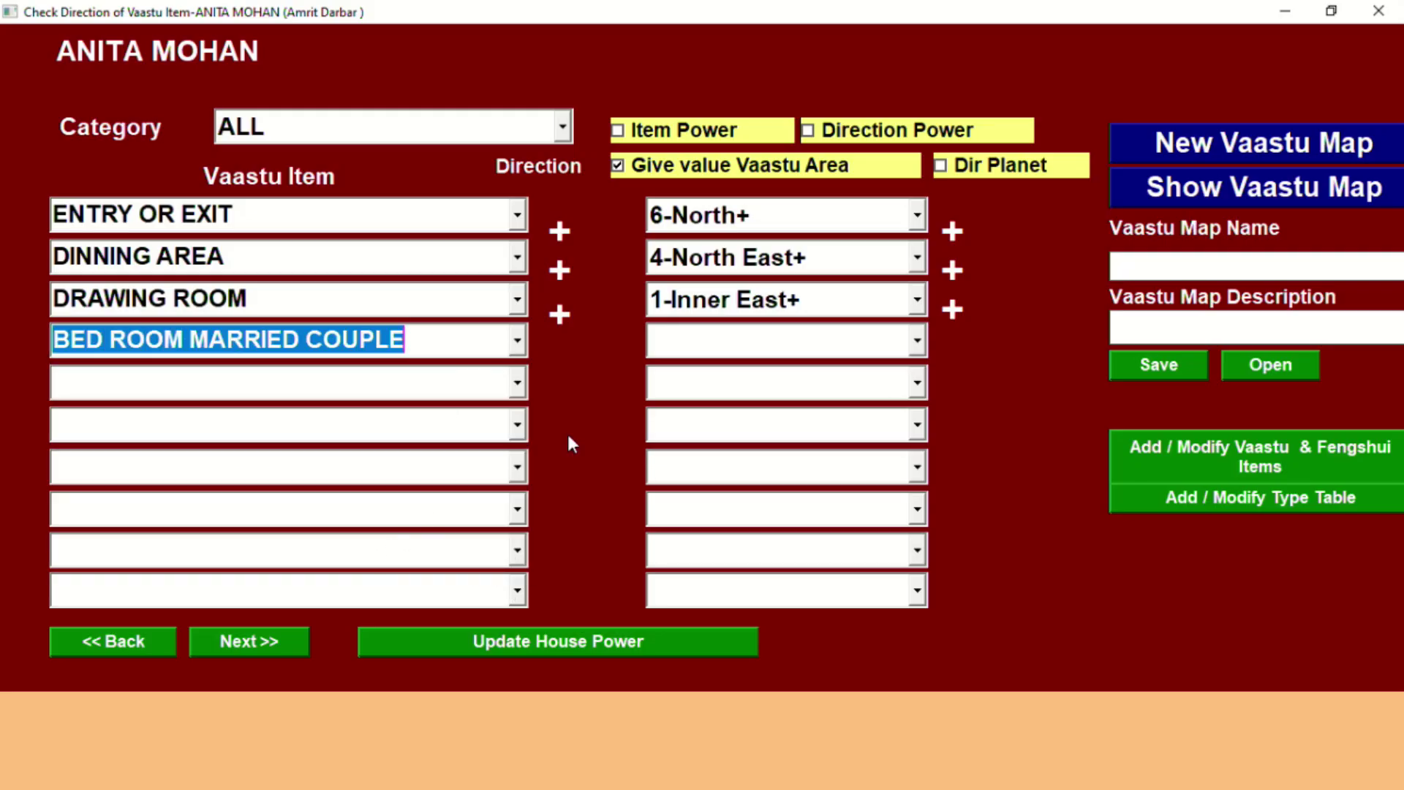
# Review the signs of the directions for BED ROOM MARRIED COUPLE and place it in 7-South West
pyautogui.click(917, 342)
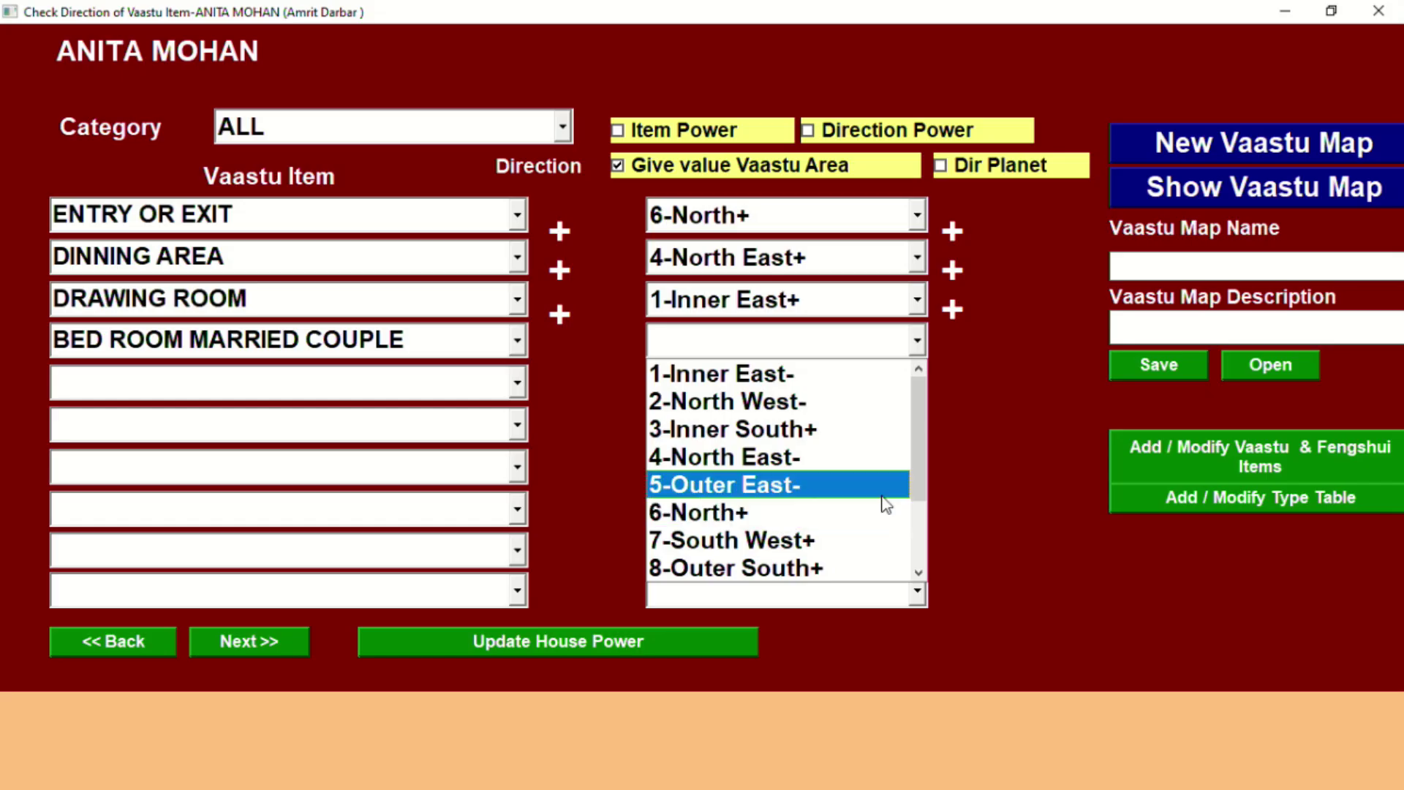
pyautogui.scroll(-1, 925, 483)
pyautogui.moveTo(924, 474); pyautogui.dragTo(919, 509)
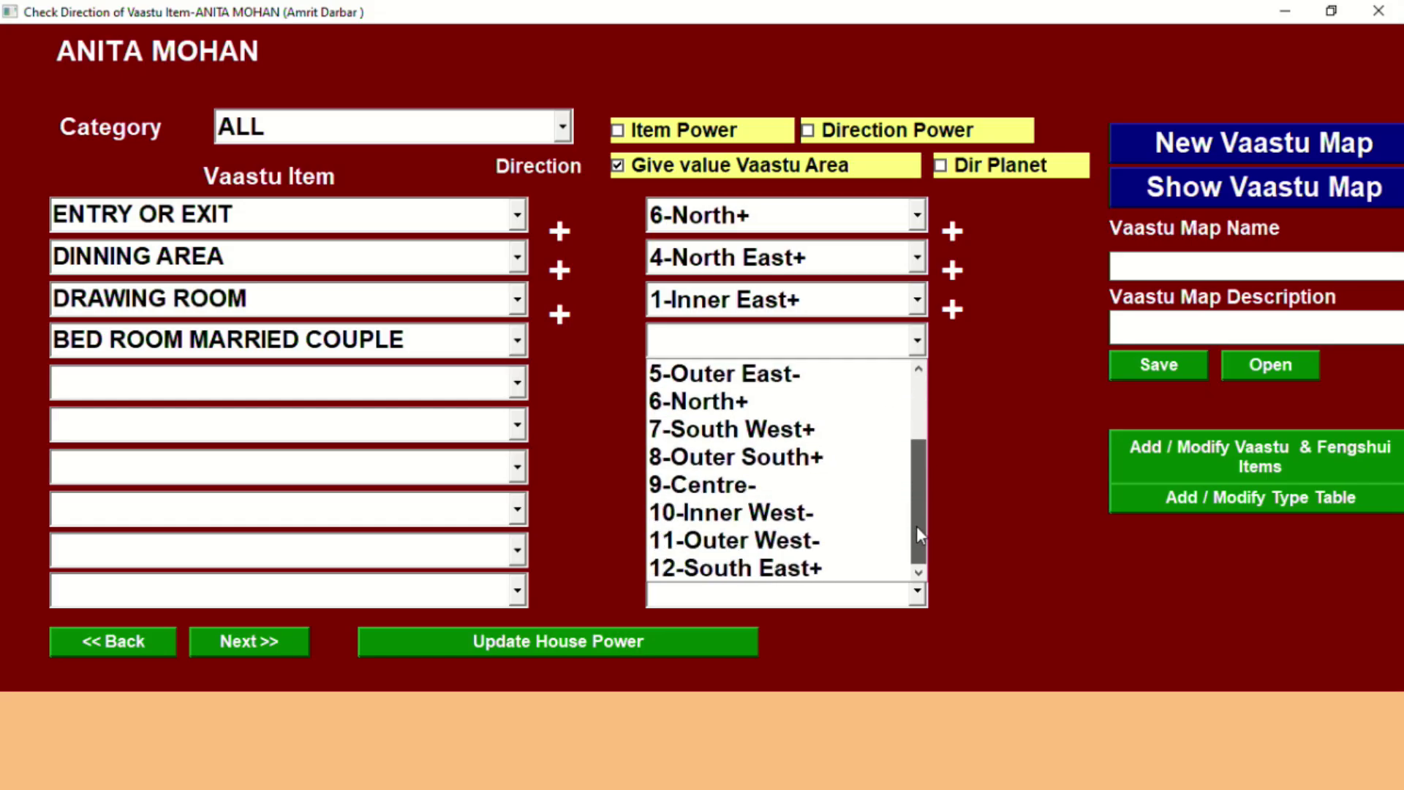
pyautogui.click(807, 431)
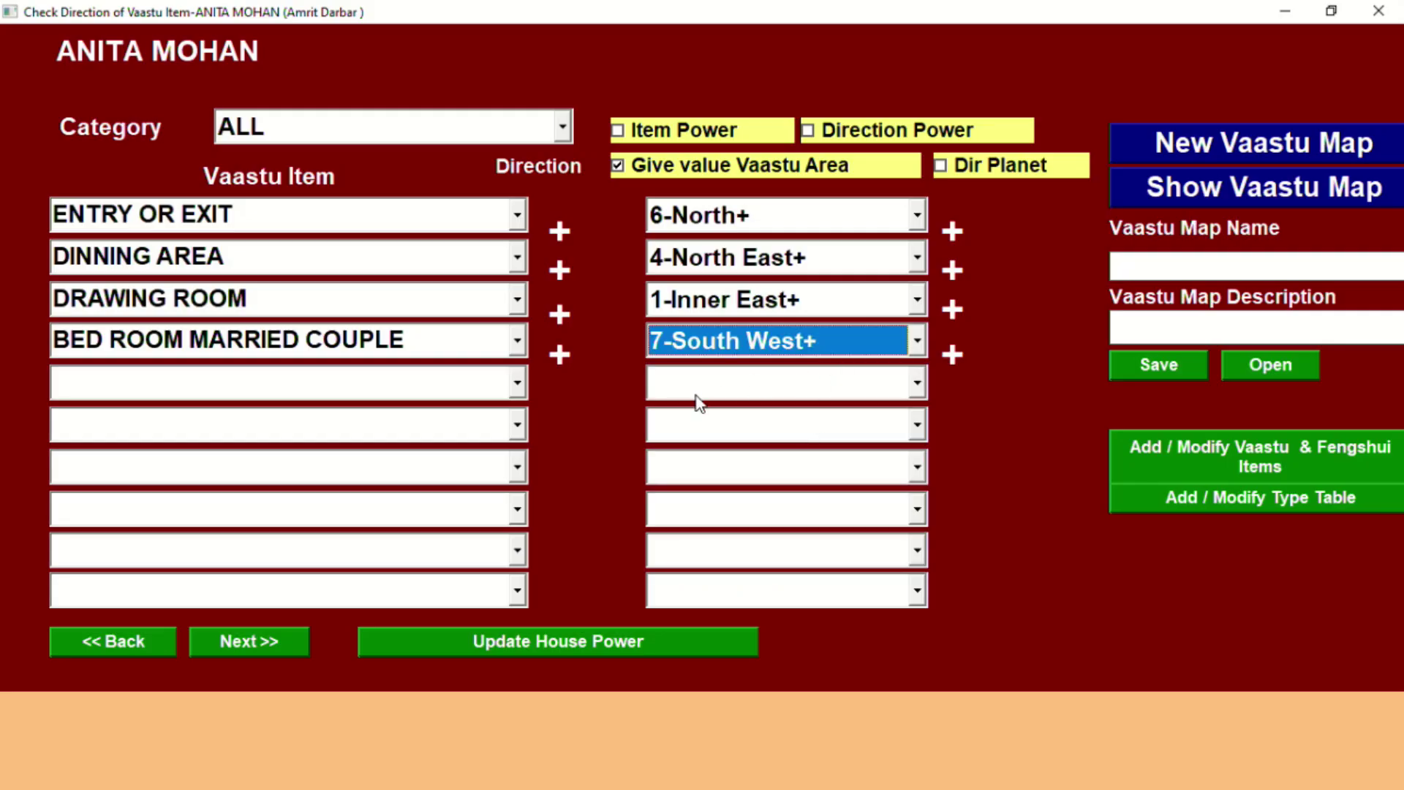
# Choose BED ROOM DAUGHTER as the fifth Vaastu item
pyautogui.click(518, 385)
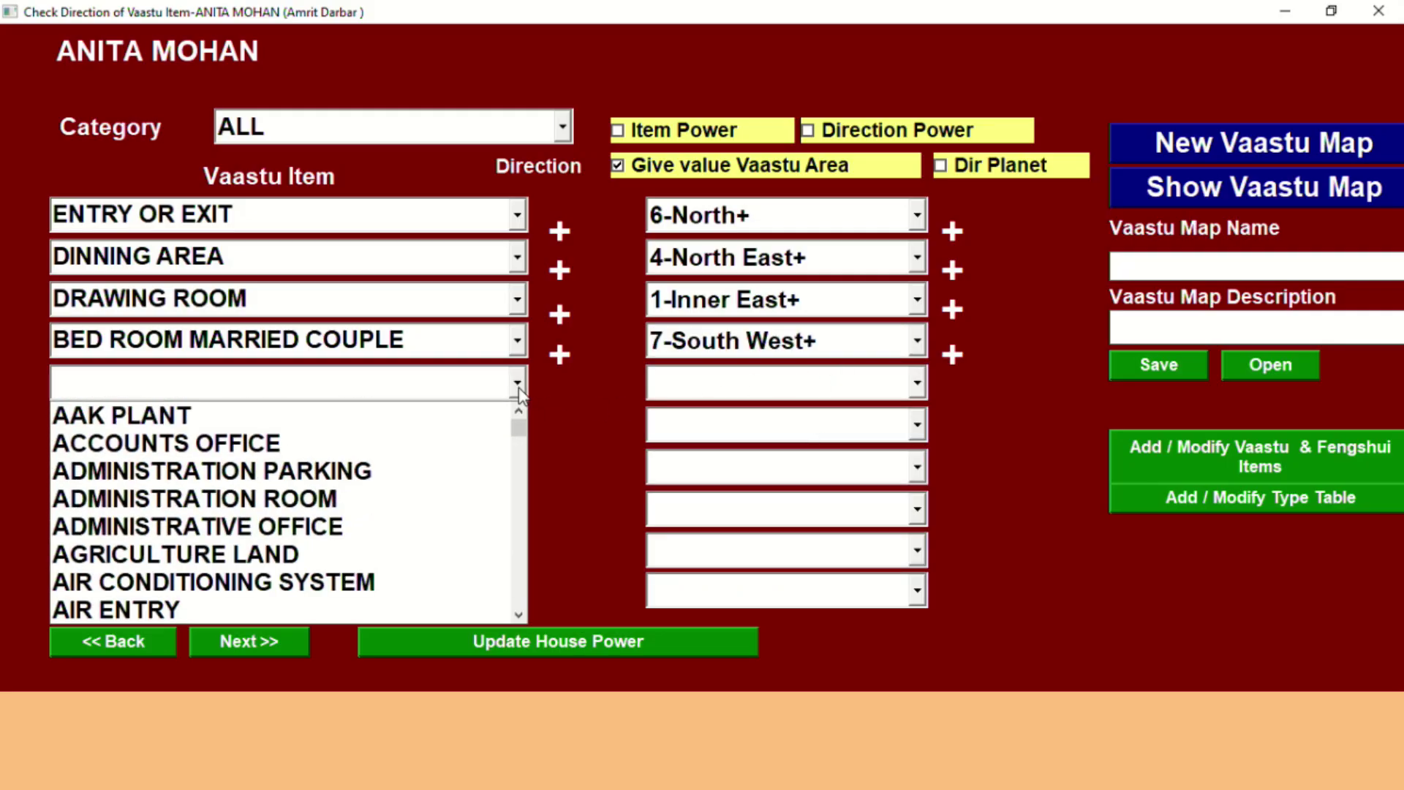
pyautogui.write('BED')
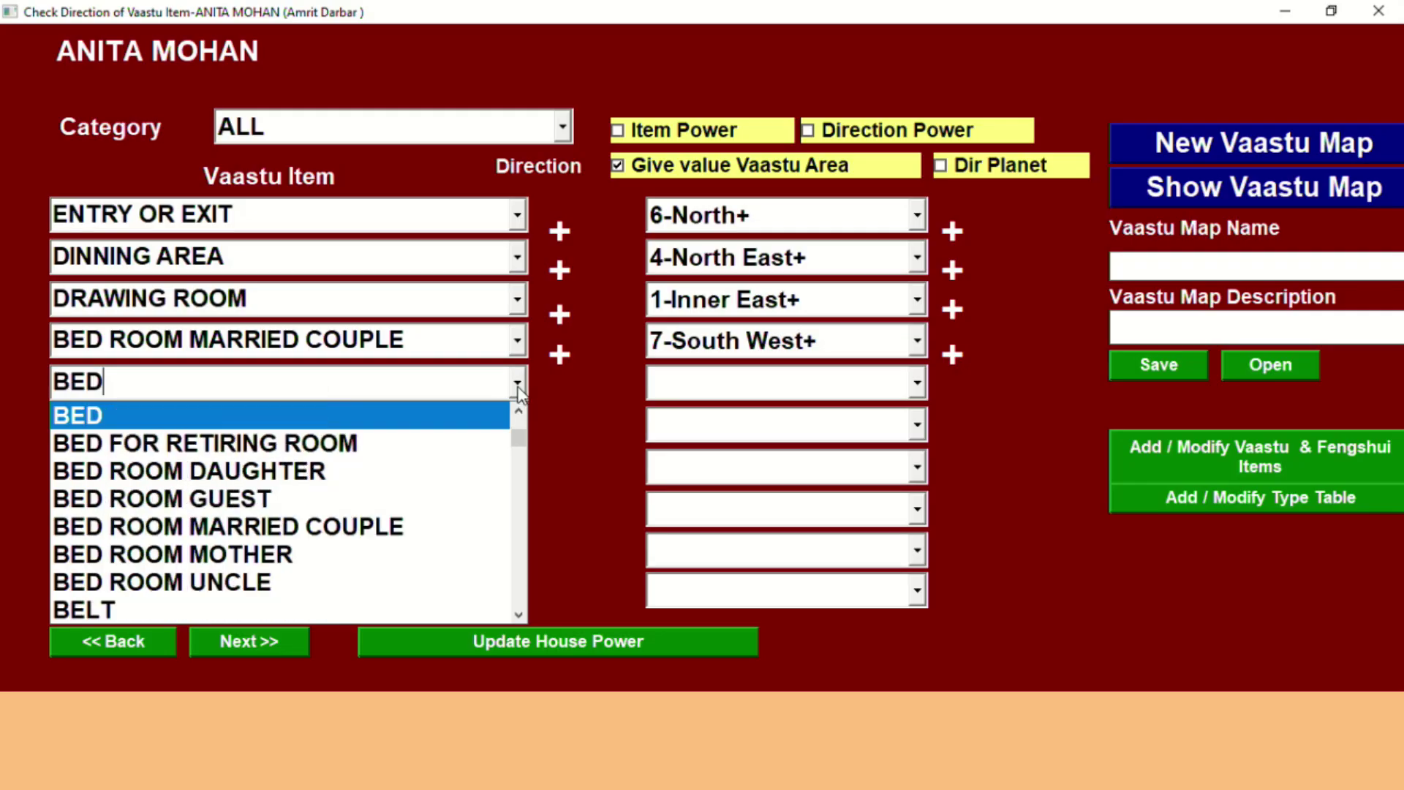
pyautogui.click(387, 472)
# Try BED ROOM DAUGHTER in the 12-South East direction and in 3-Inner South
pyautogui.click(918, 383)
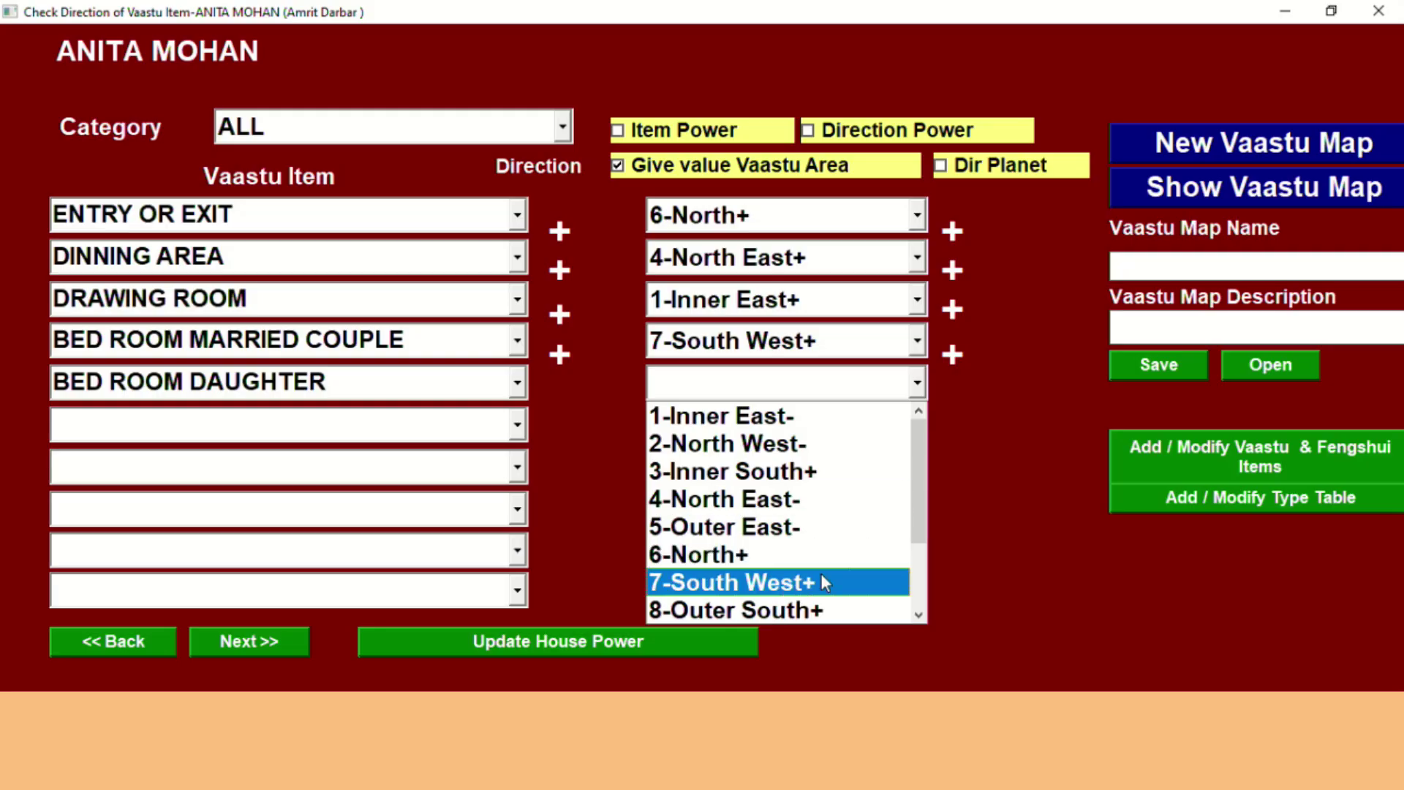
pyautogui.moveTo(915, 462); pyautogui.dragTo(930, 566)
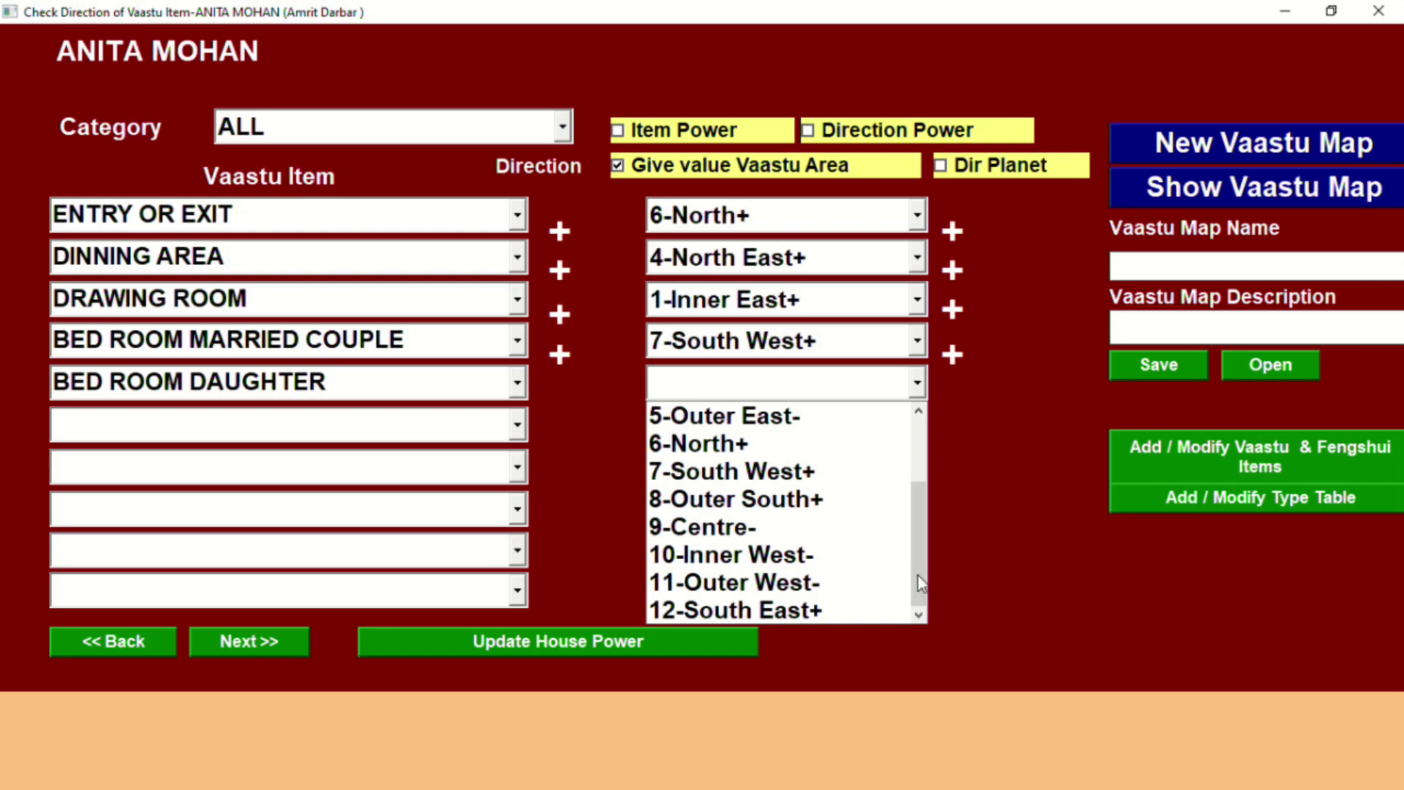
pyautogui.click(850, 609)
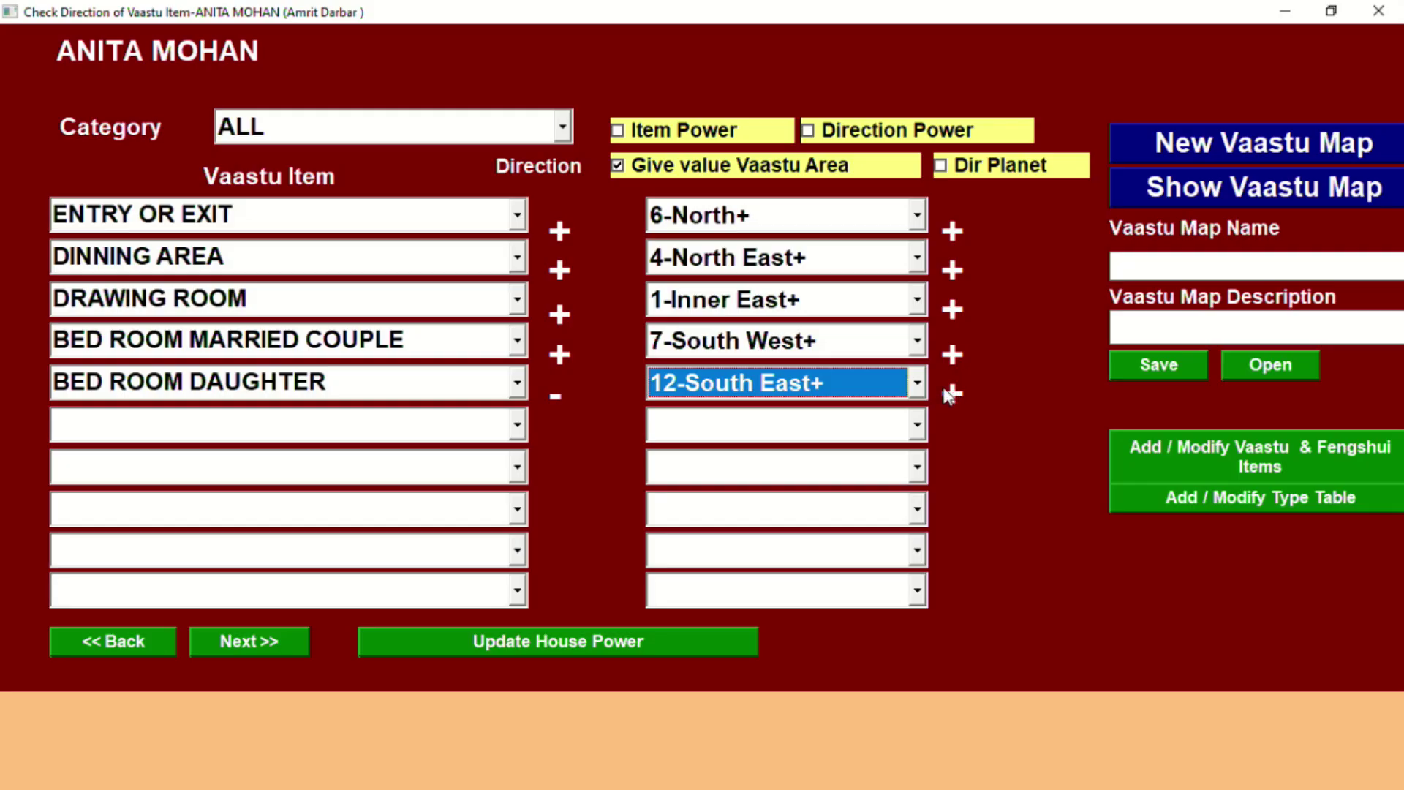
pyautogui.click(917, 384)
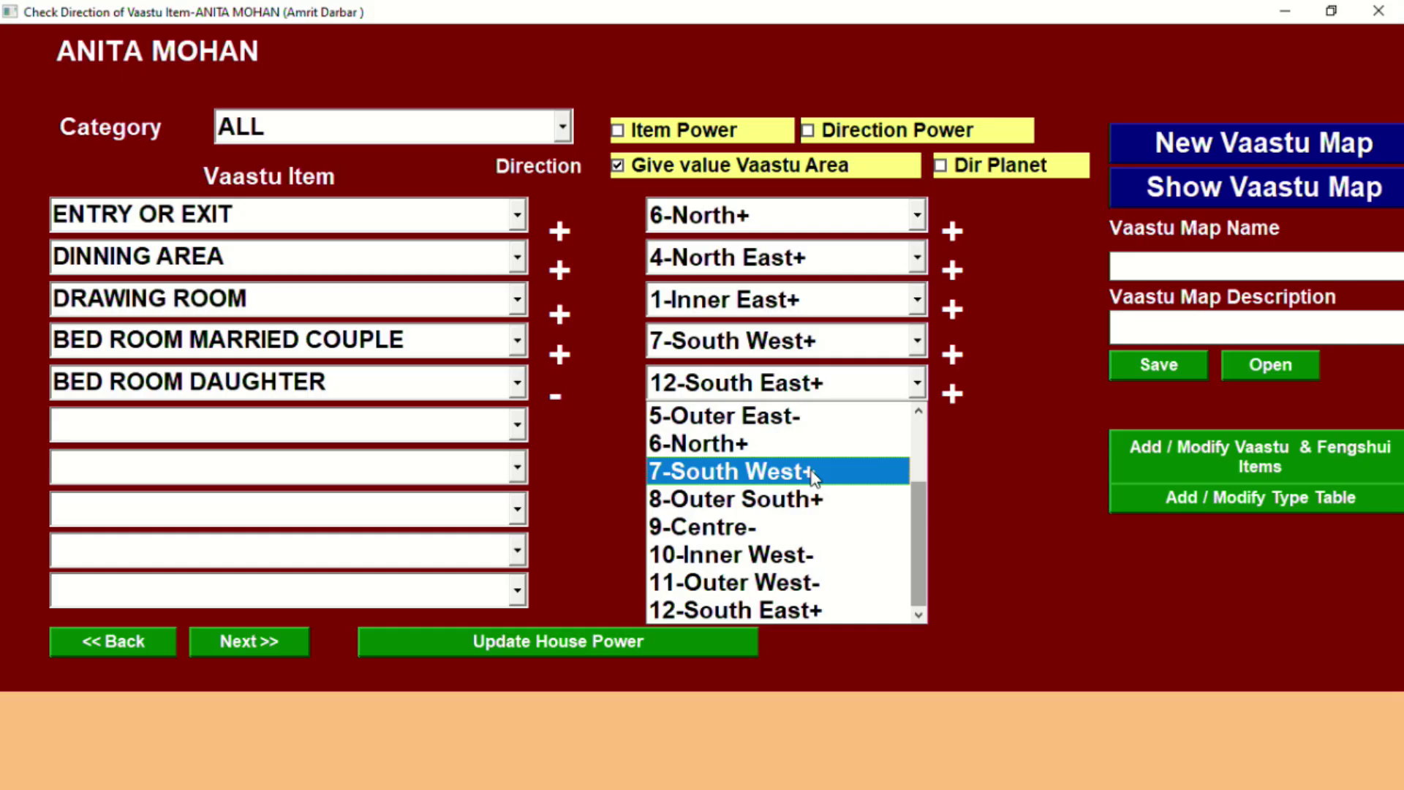
pyautogui.moveTo(924, 499); pyautogui.dragTo(936, 450)
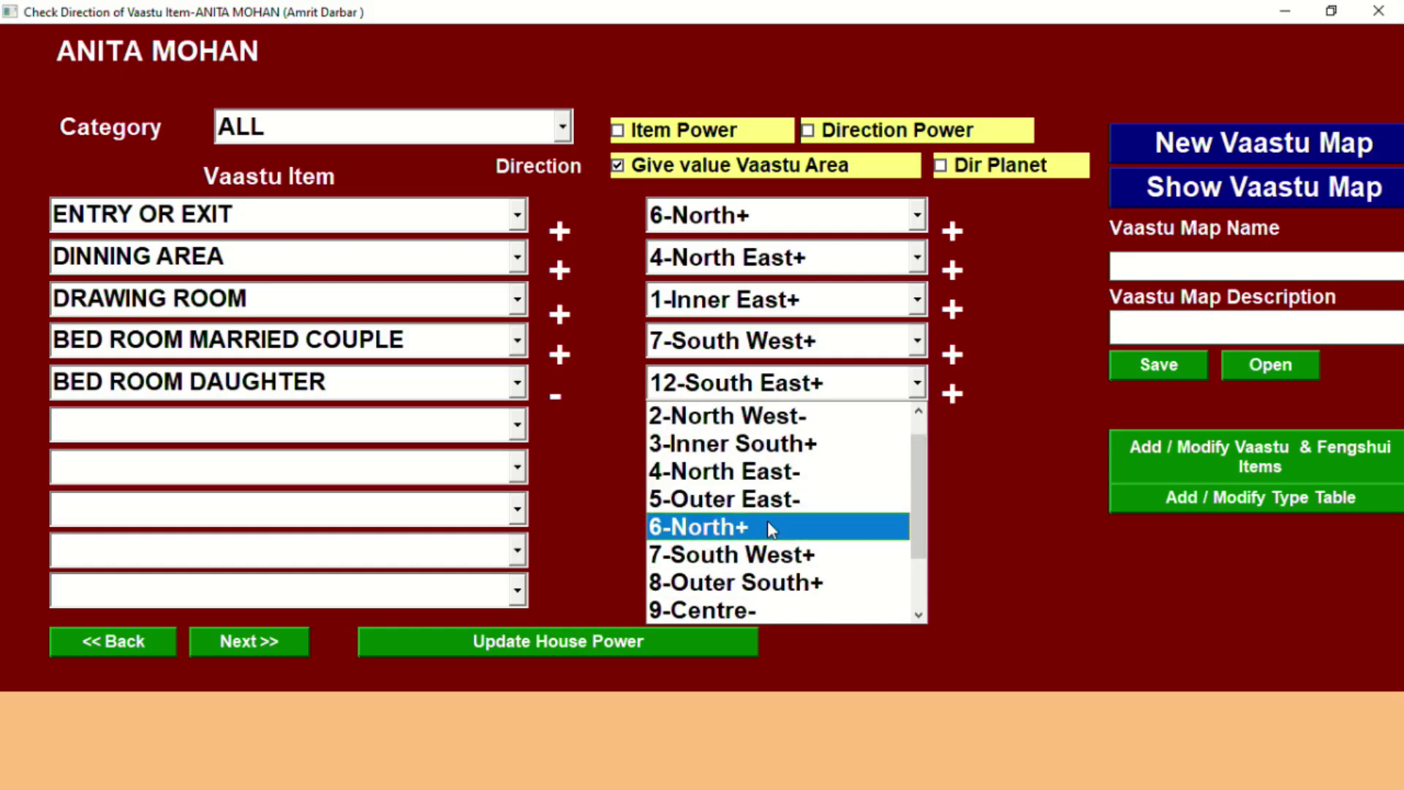
pyautogui.click(804, 443)
# Test BED ROOM DAUGHTER in the 1-Inner East direction and switch it to 2-North West
pyautogui.click(919, 384)
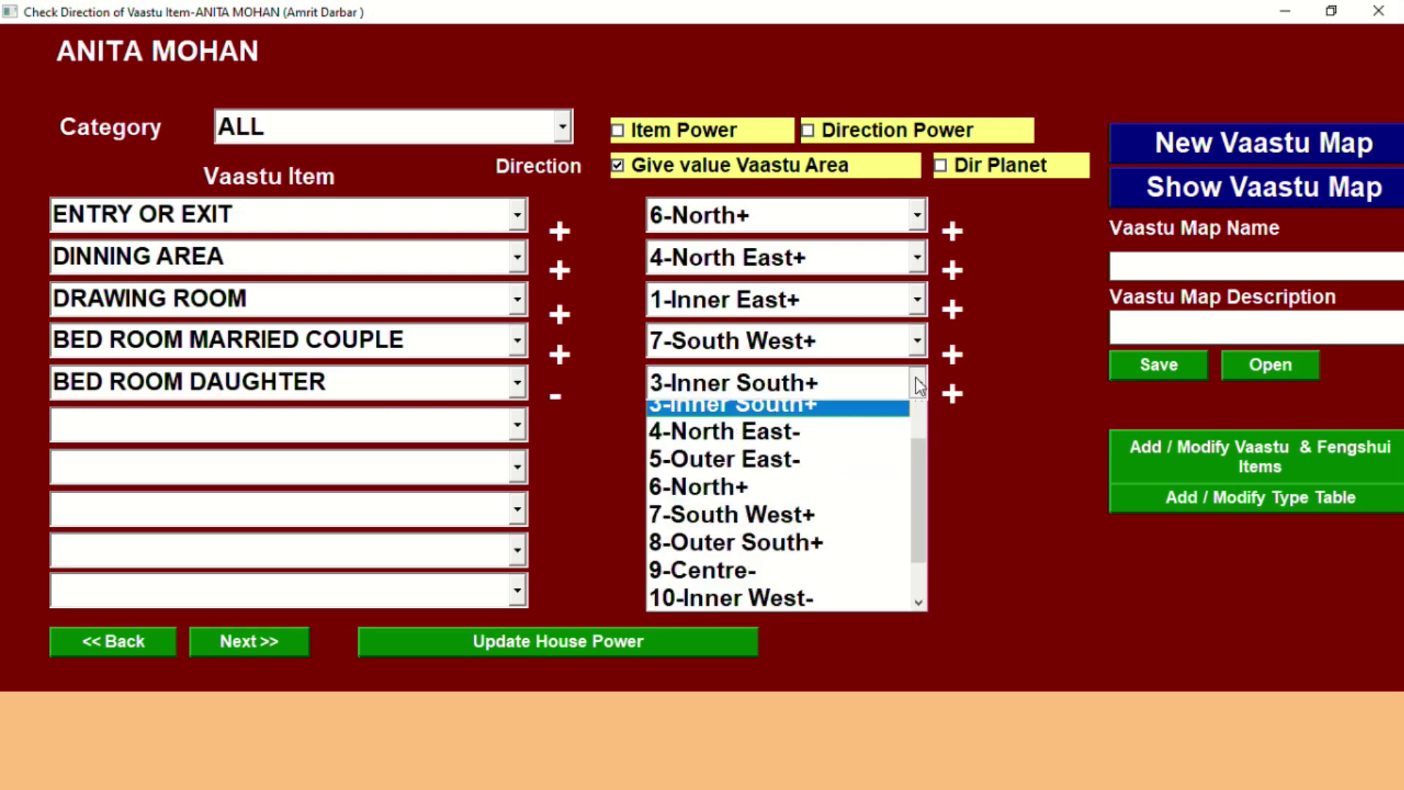
pyautogui.scroll(1, 923, 490)
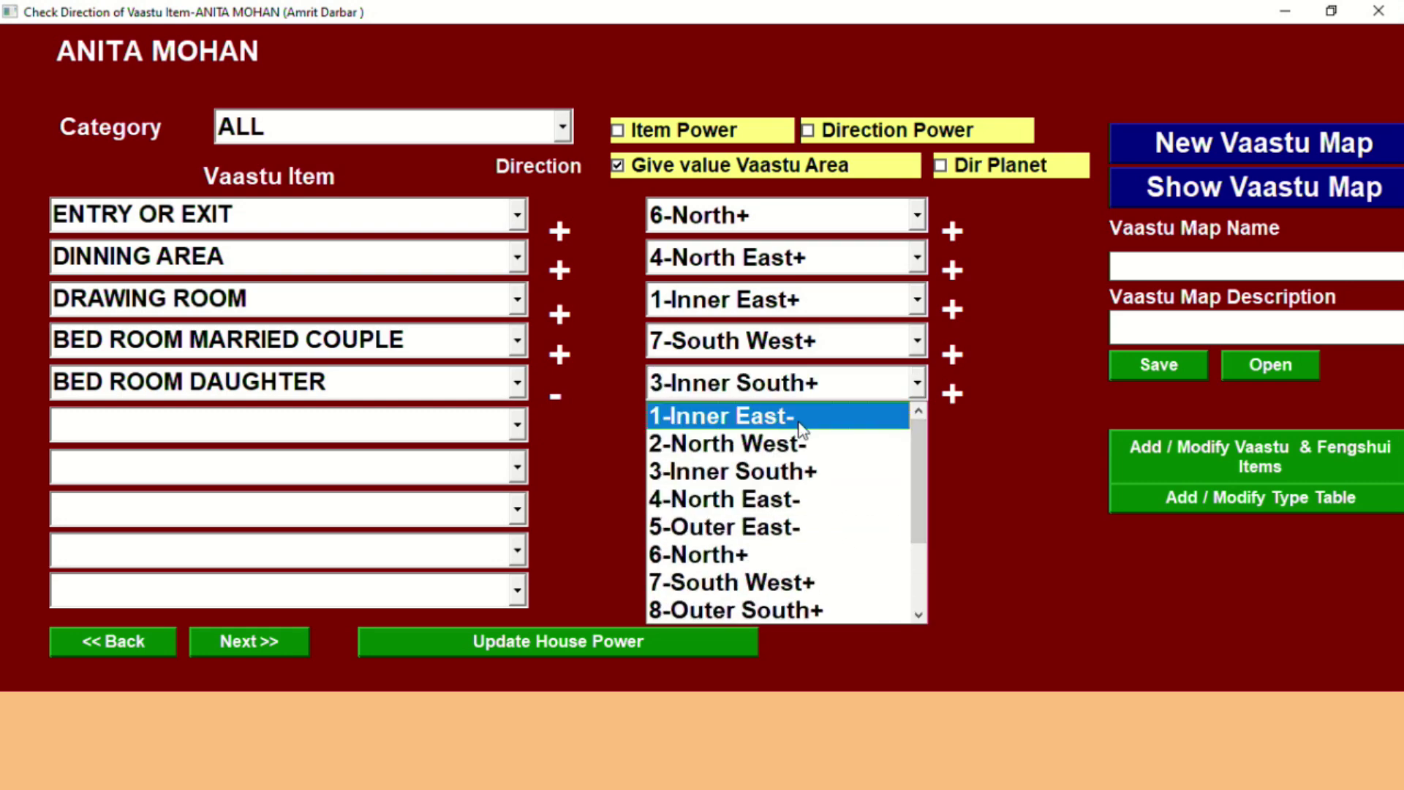
pyautogui.click(810, 414)
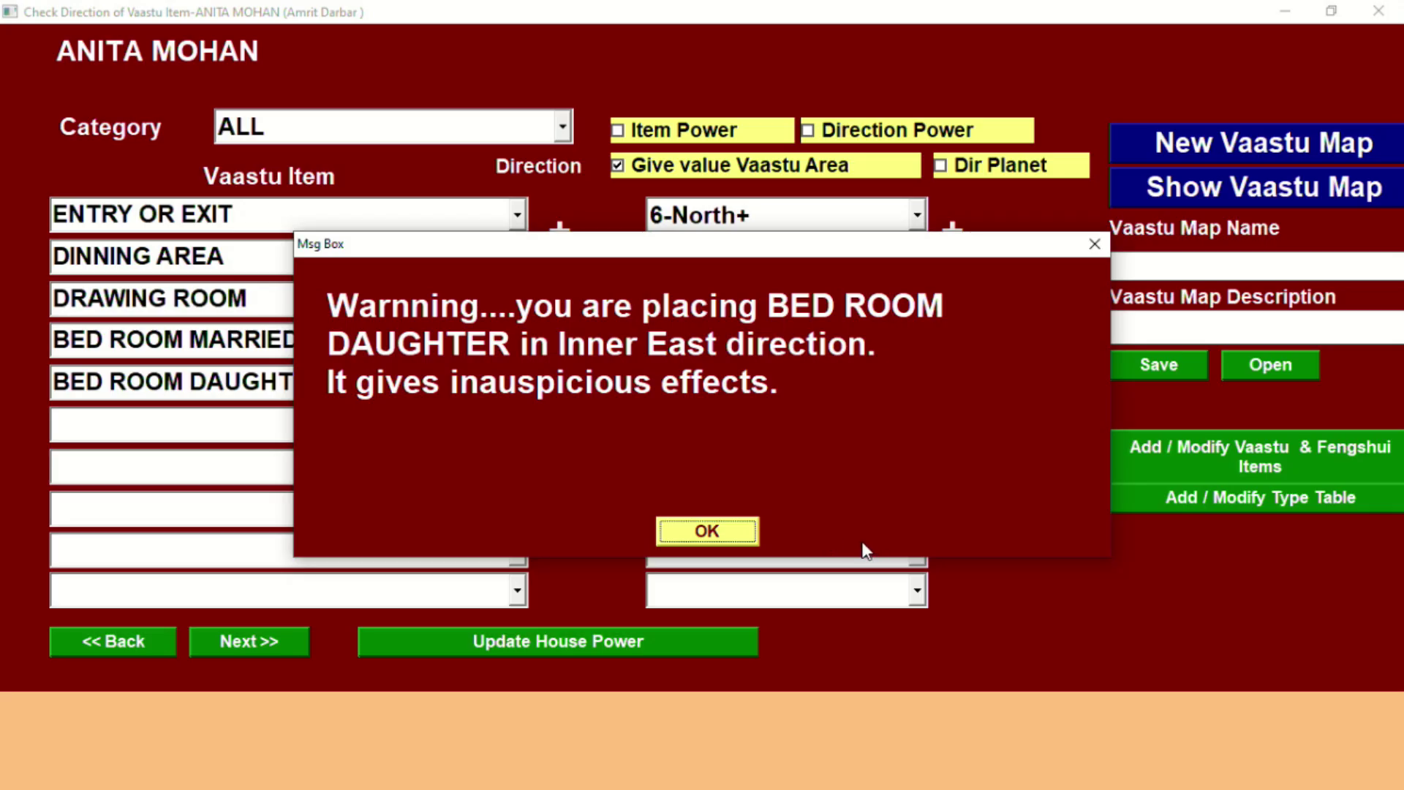
pyautogui.click(708, 531)
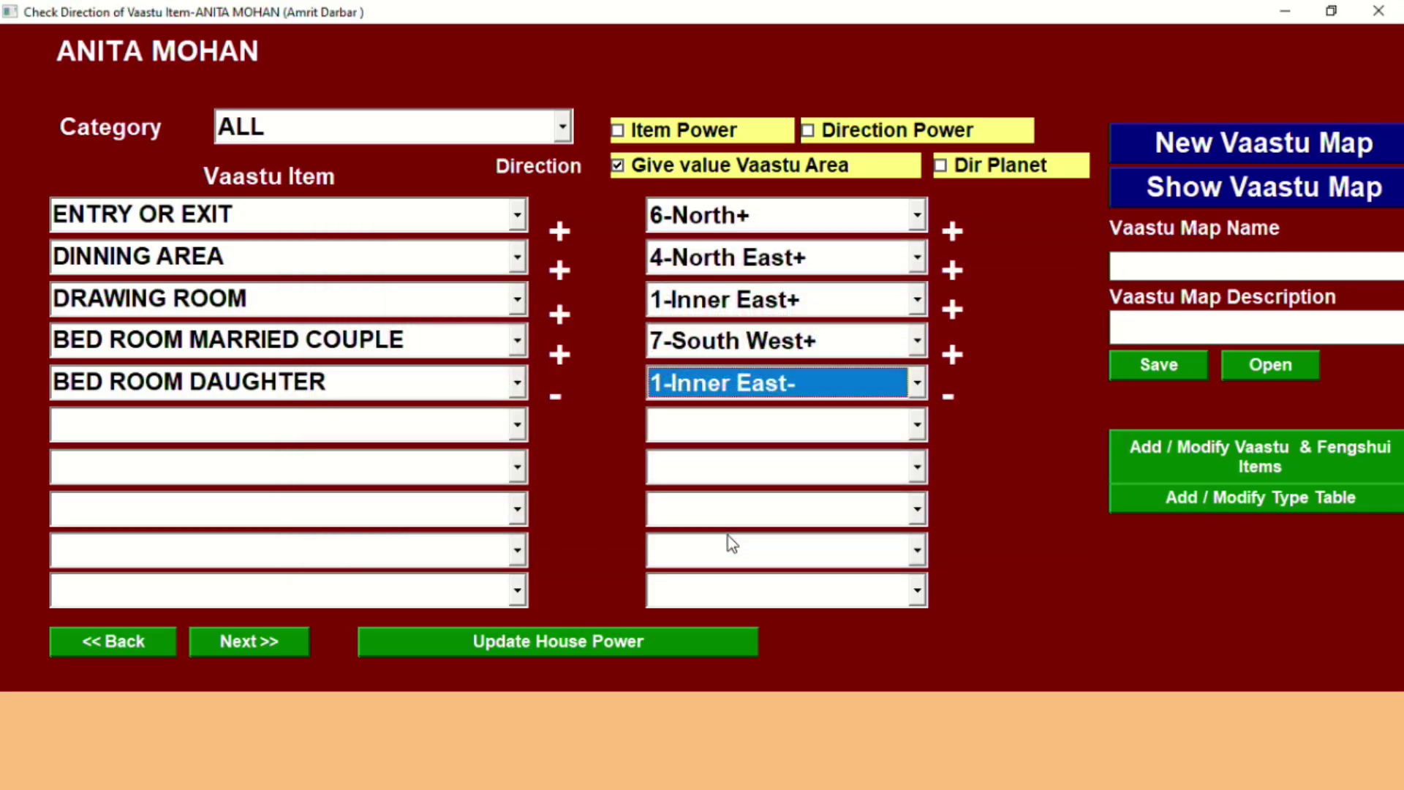
pyautogui.press('Down')
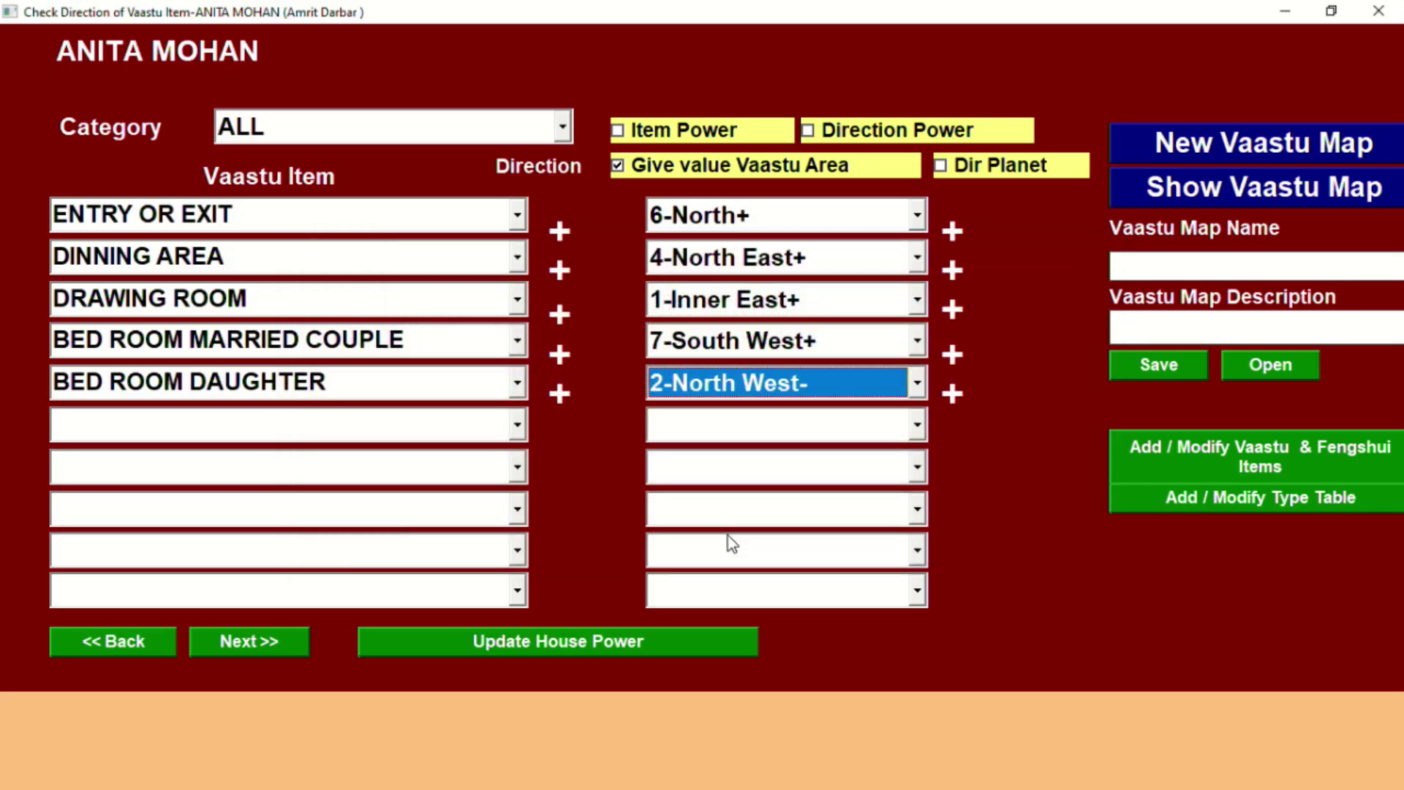
# Test BED ROOM DAUGHTER in the 1-Inner East direction, dismiss the warning and return it to 2-North West
pyautogui.scroll(1, 921, 407)
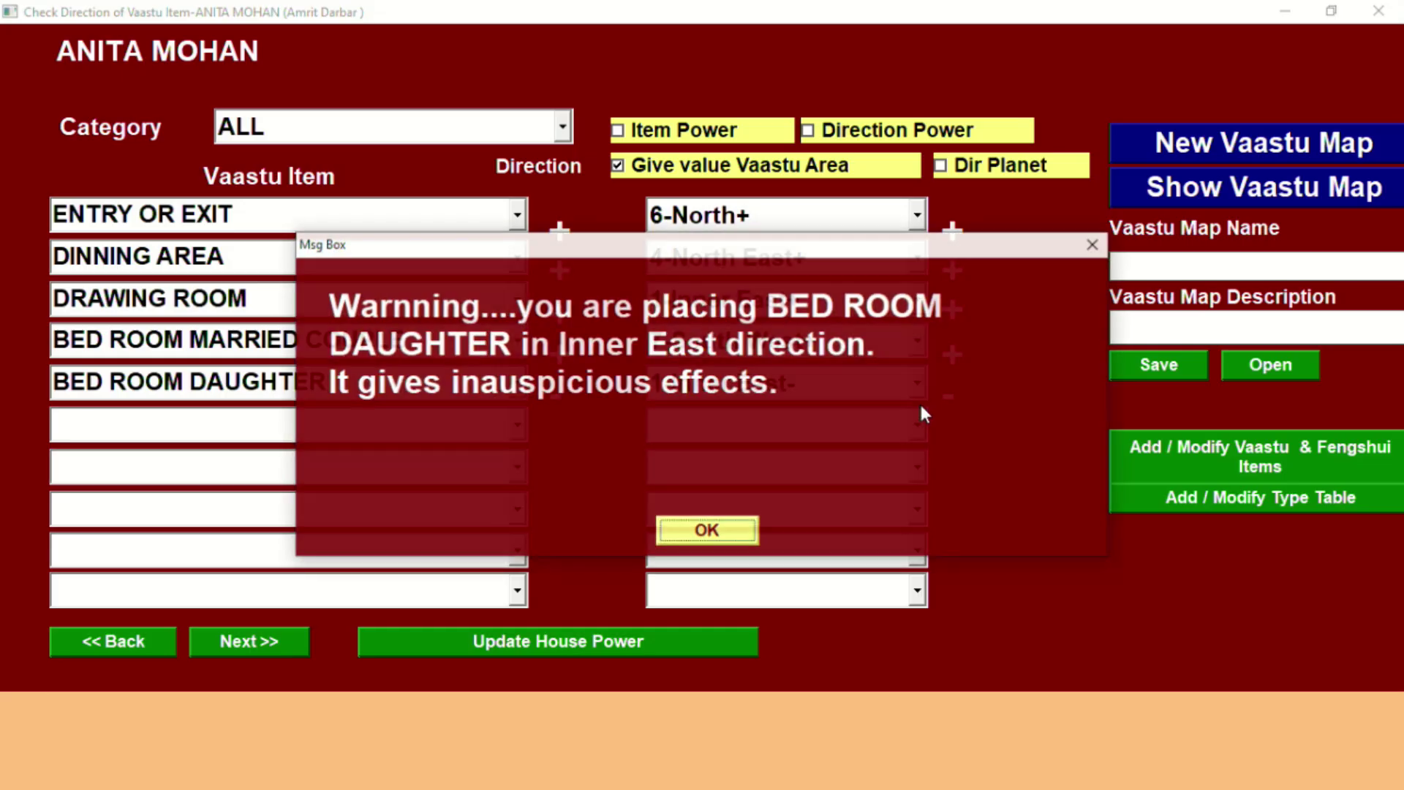
pyautogui.click(739, 526)
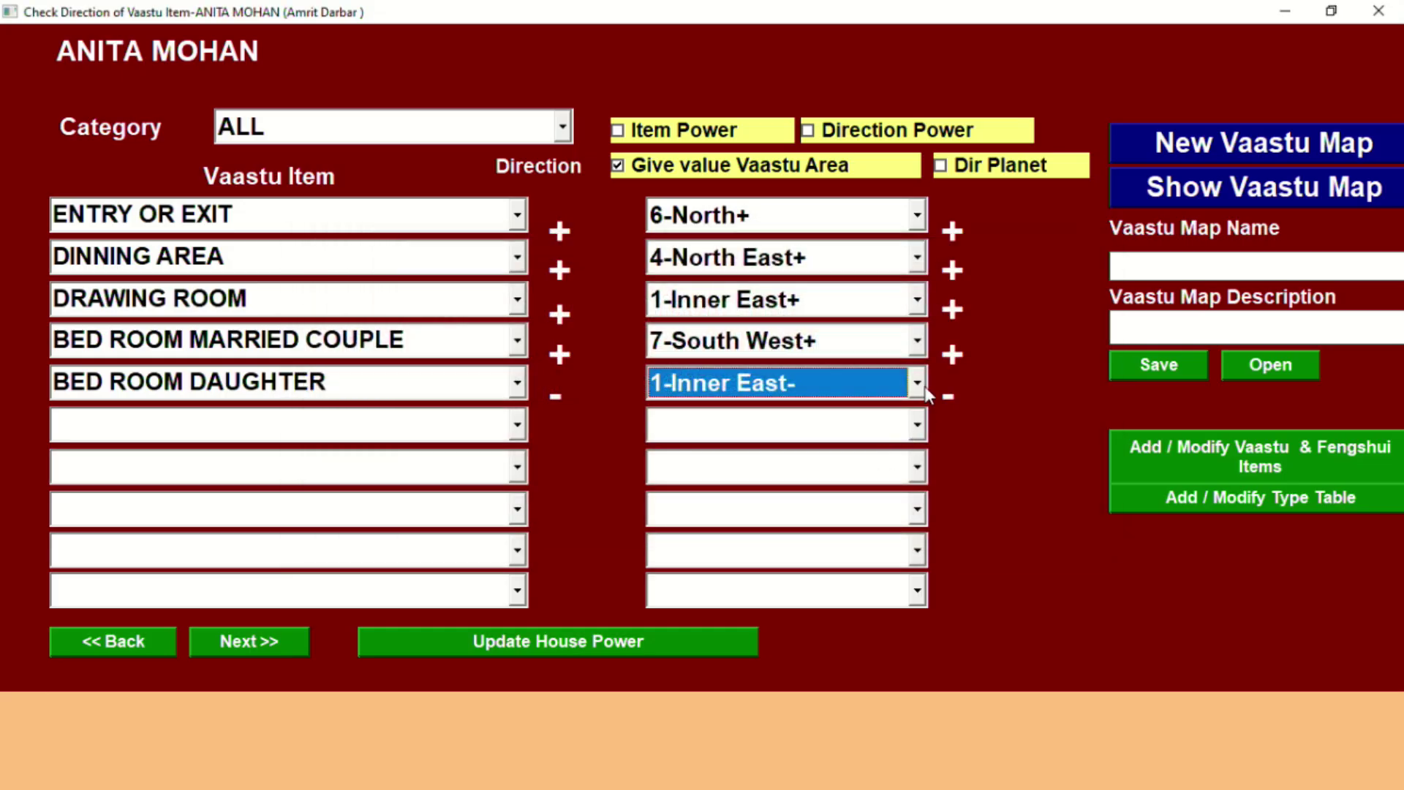
pyautogui.click(918, 384)
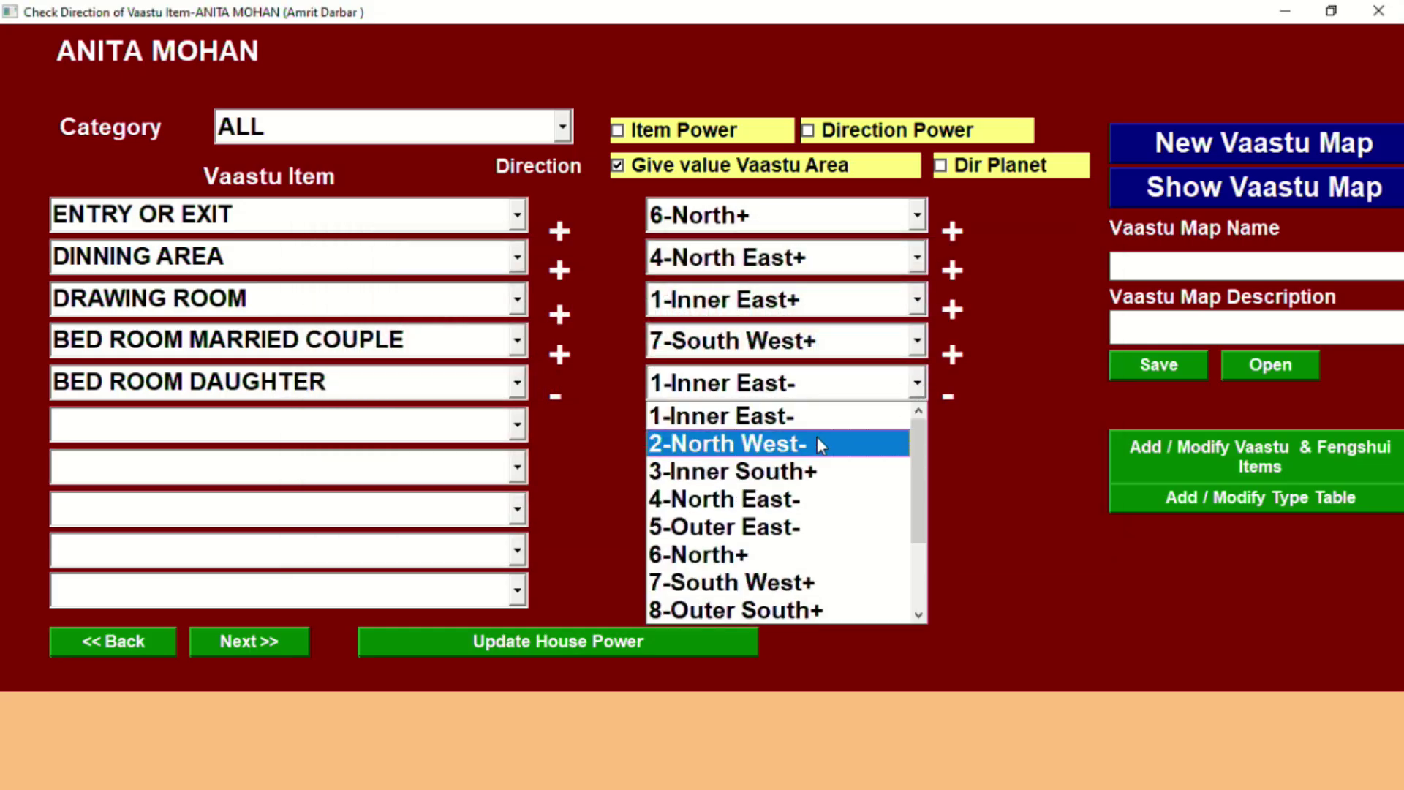
pyautogui.click(818, 444)
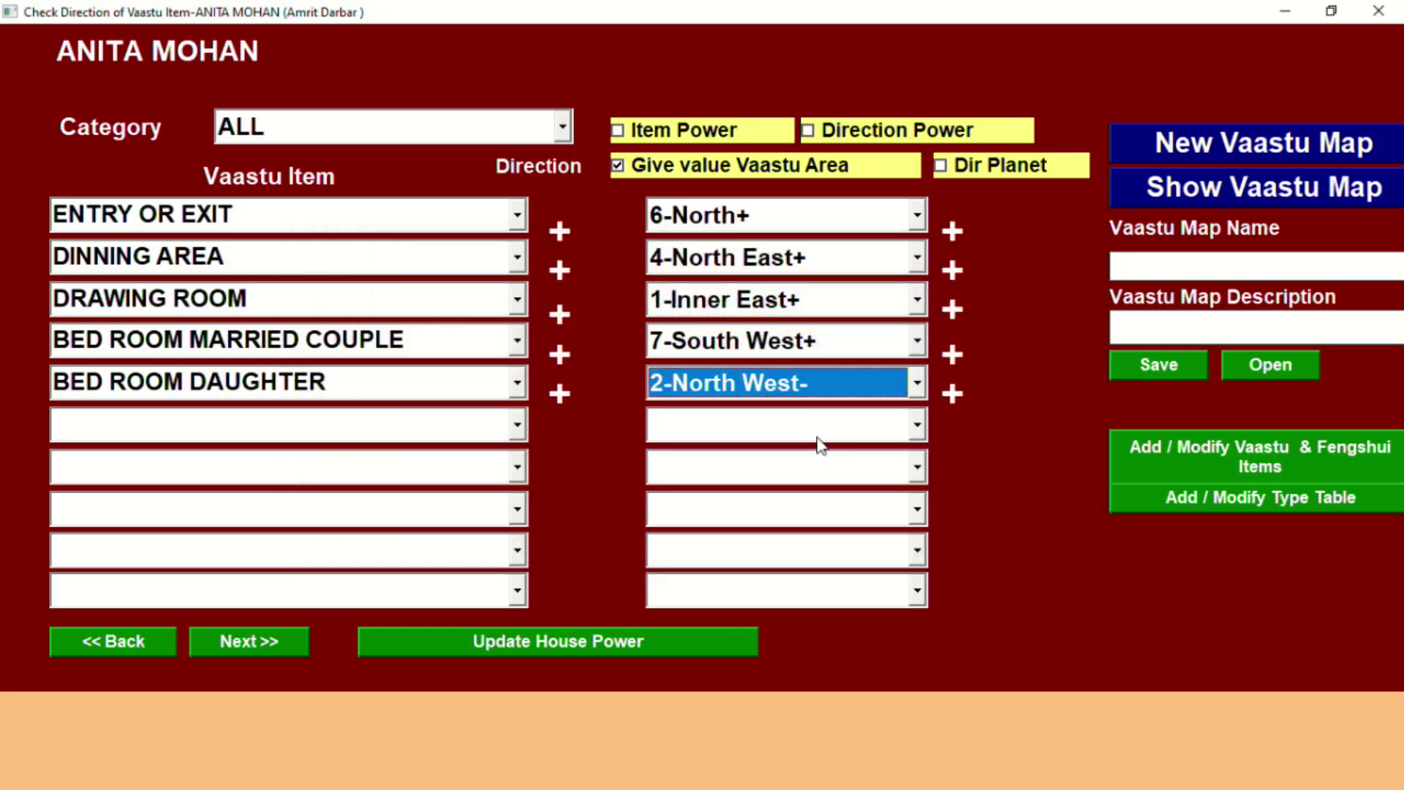
# Try BED ROOM DAUGHTER in the 3-Inner South direction and set it back to 2-North West
pyautogui.click(918, 383)
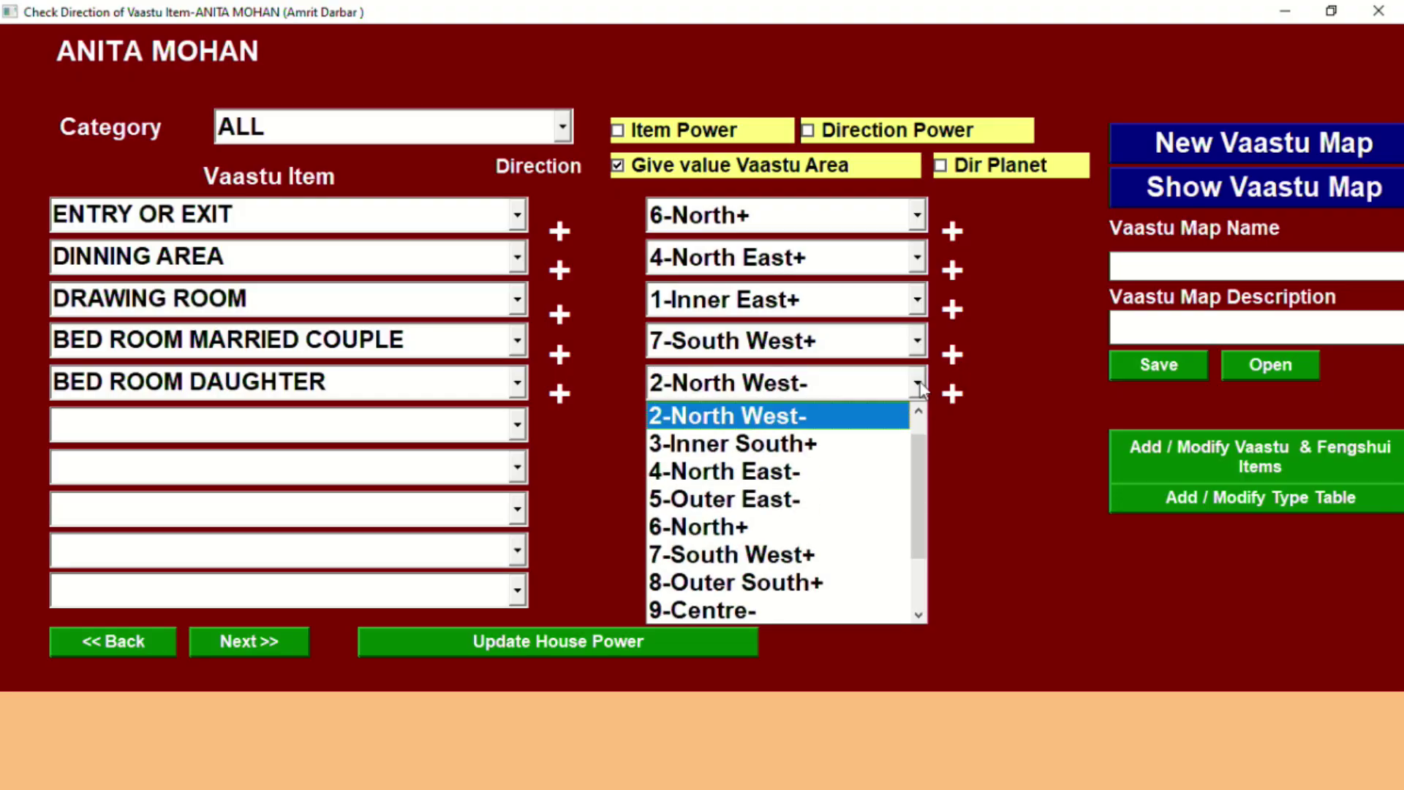
pyautogui.click(810, 444)
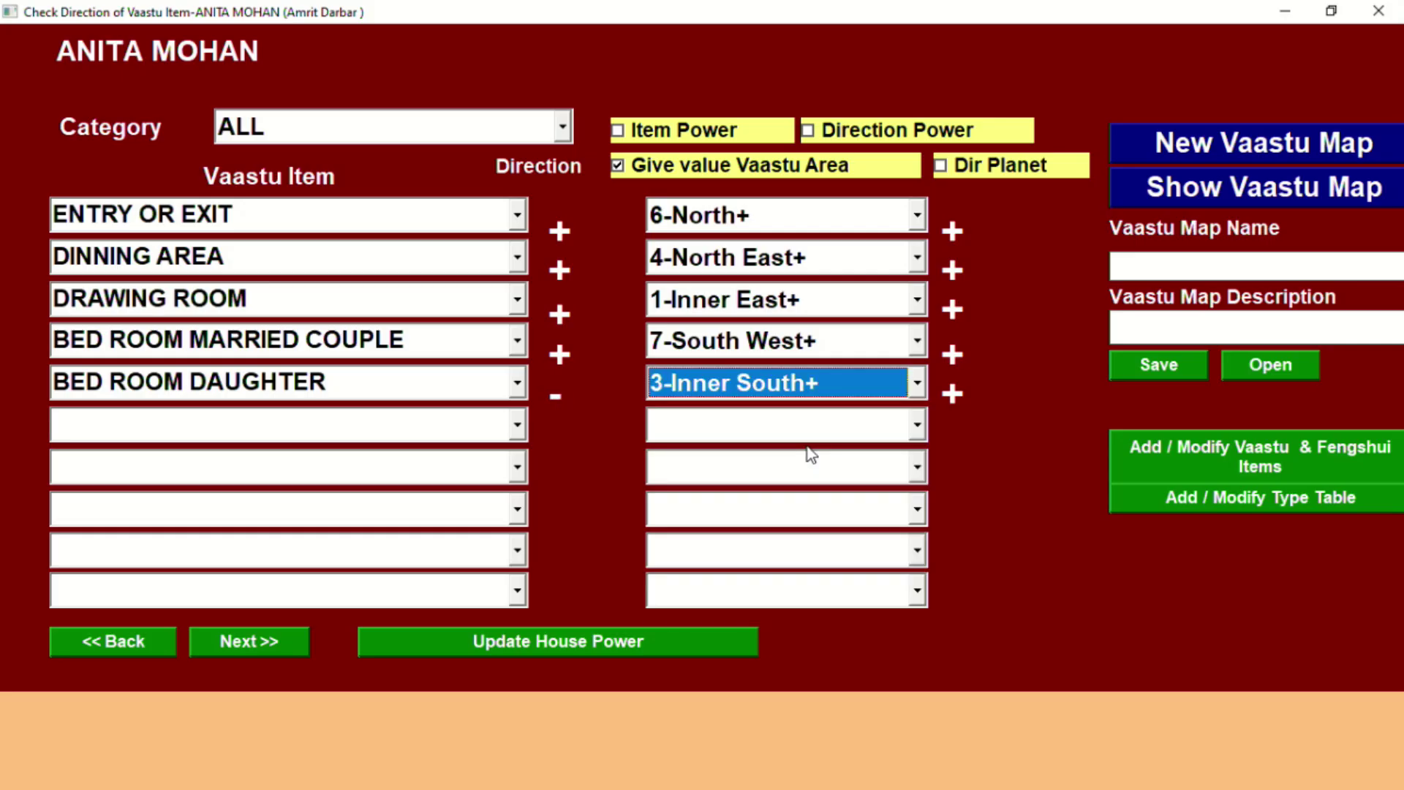
pyautogui.click(917, 384)
pyautogui.click(919, 410)
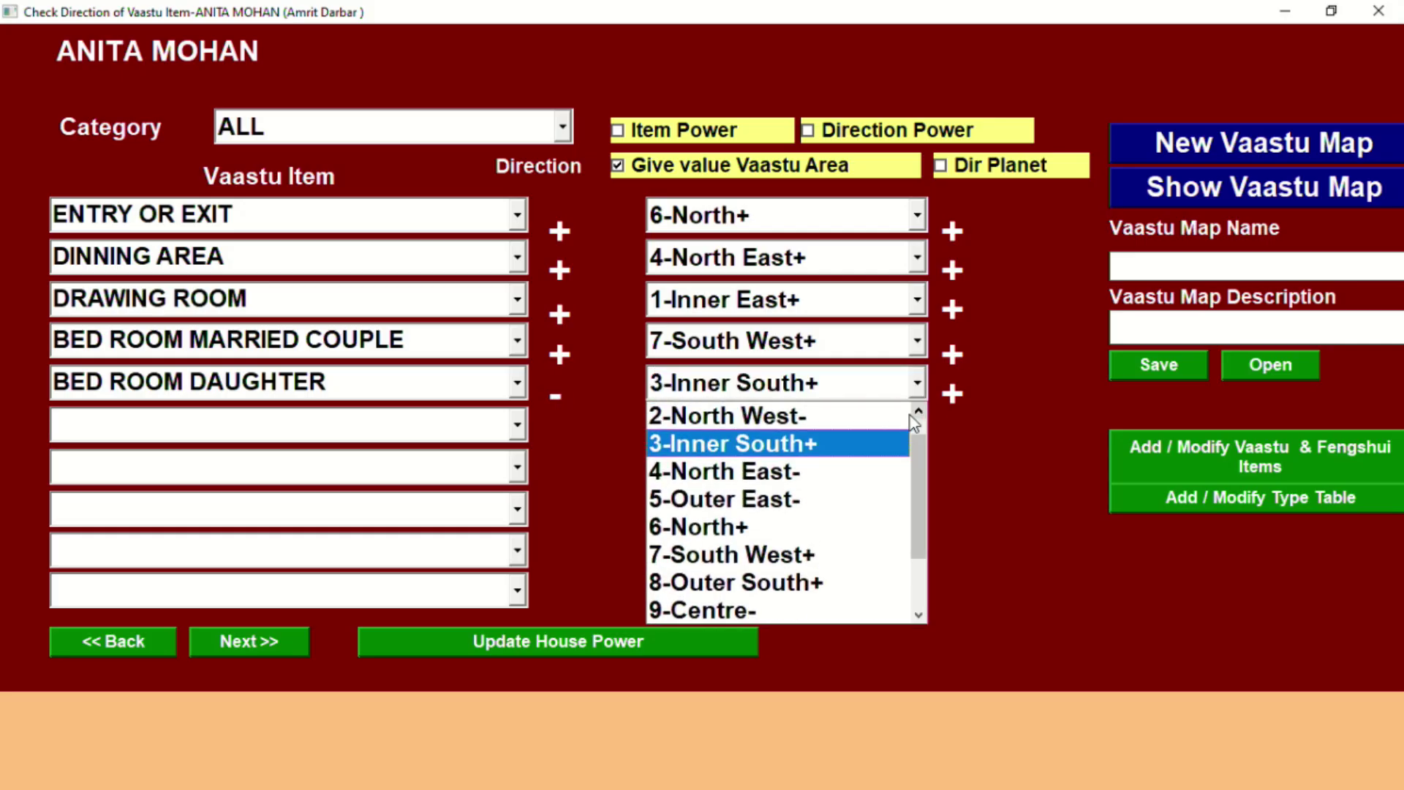
pyautogui.click(855, 427)
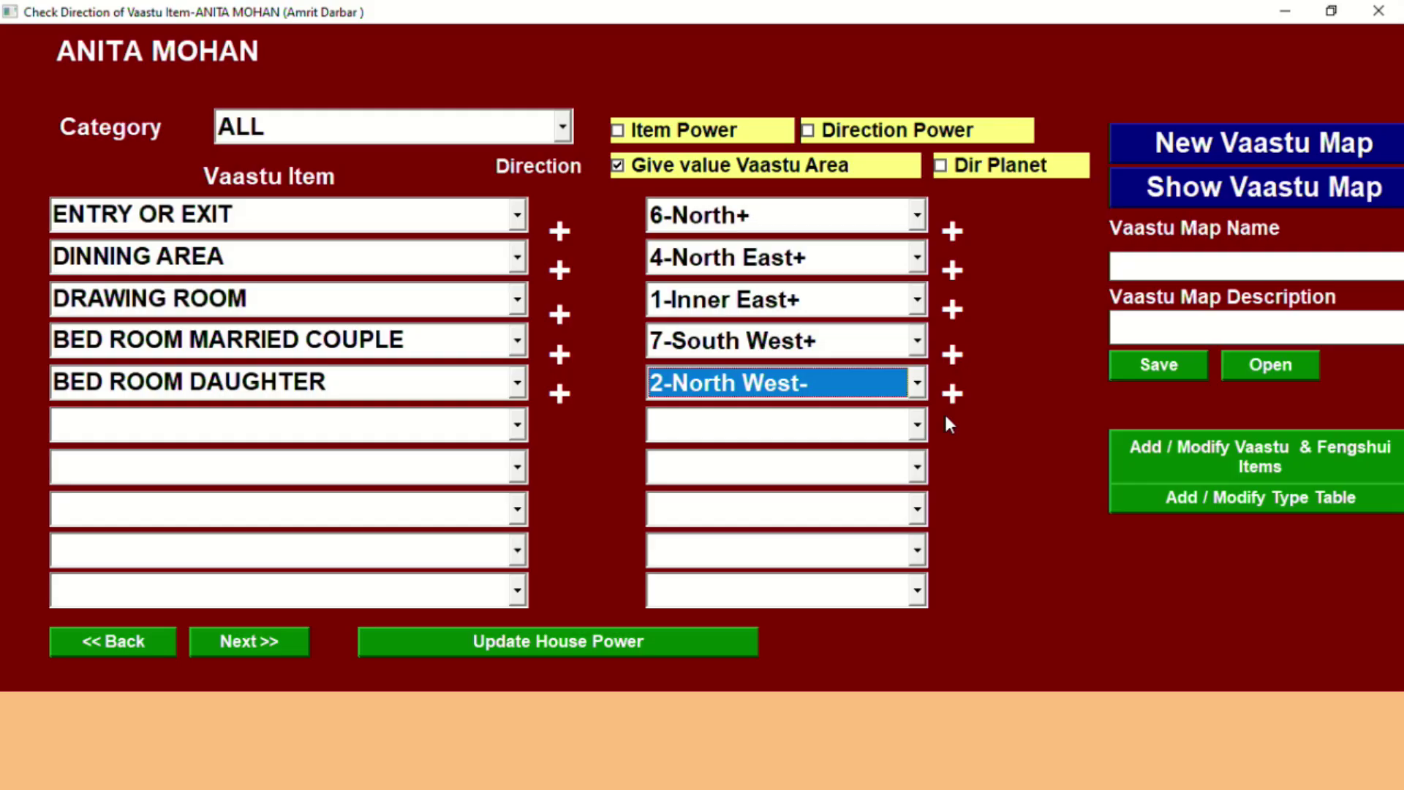
# Add TOILET as the sixth Vaastu item and place it in the 7-South West direction
pyautogui.click(518, 430)
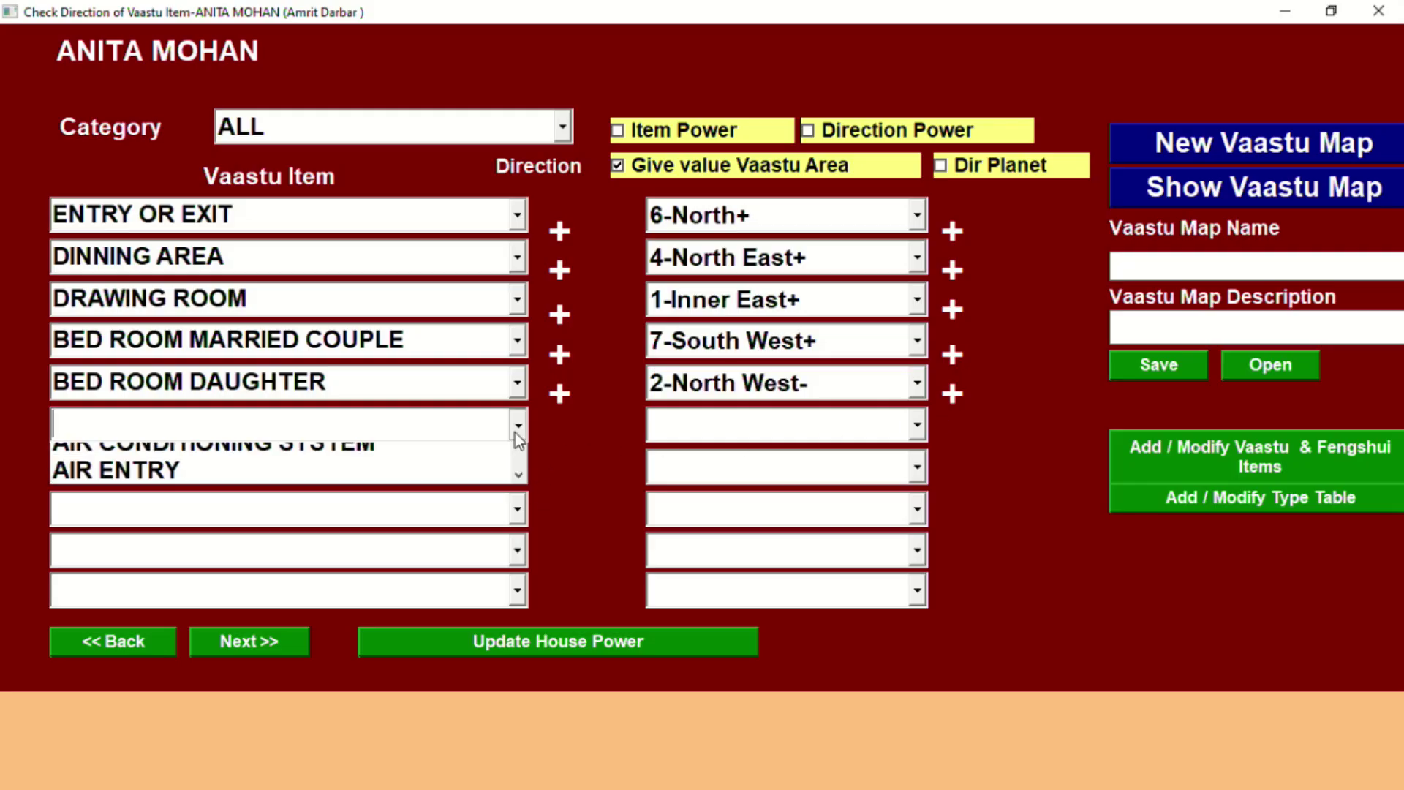
pyautogui.write('TOILET')
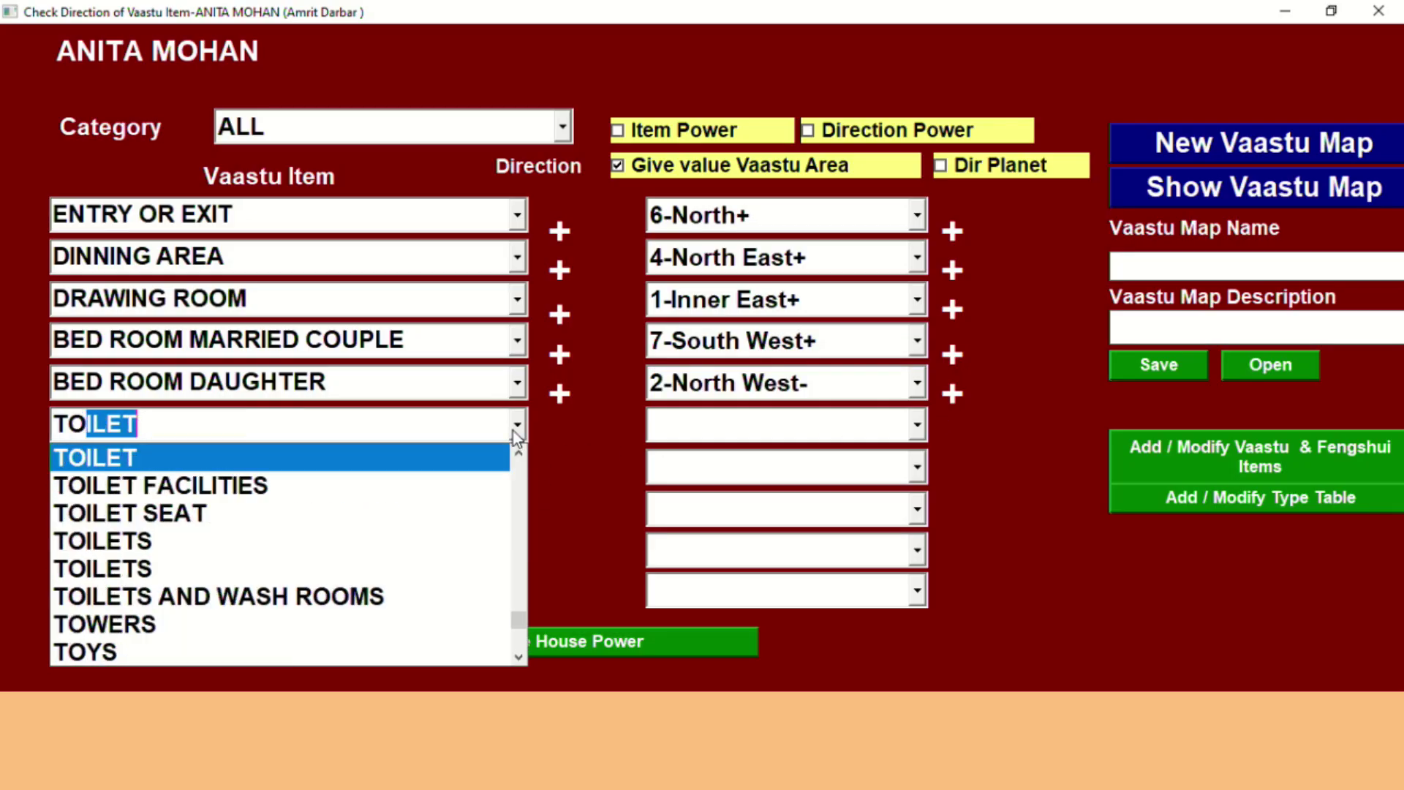
pyautogui.click(492, 469)
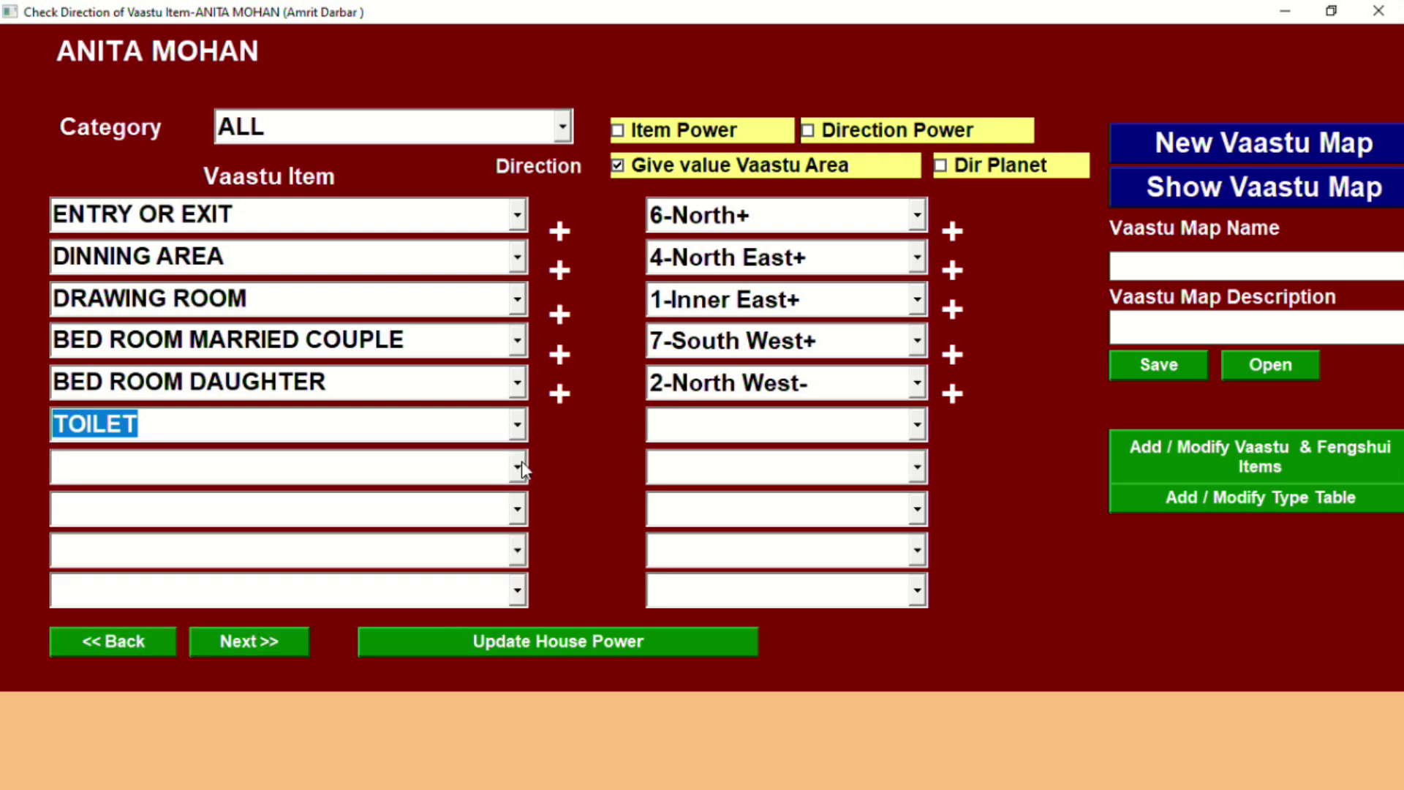
pyautogui.click(917, 426)
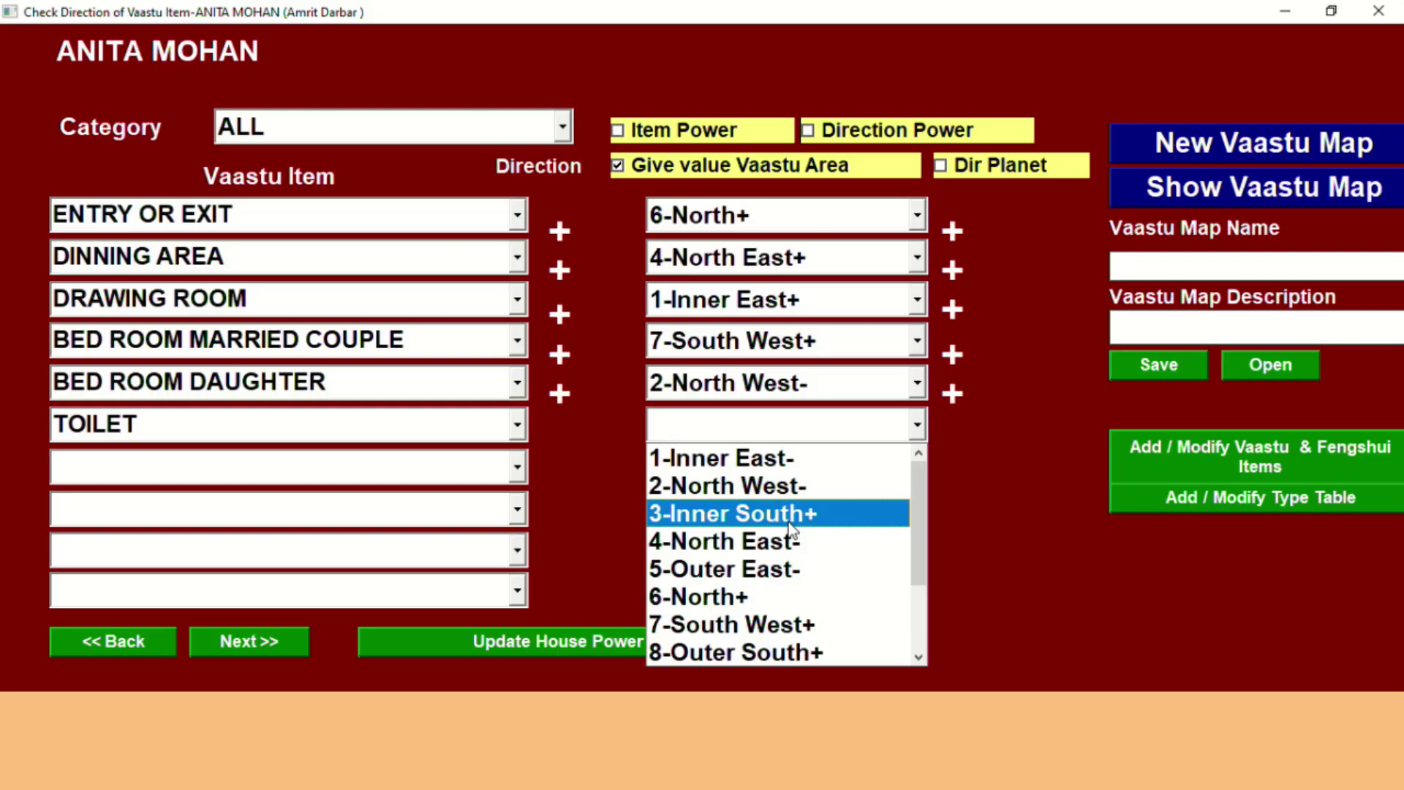
pyautogui.click(805, 625)
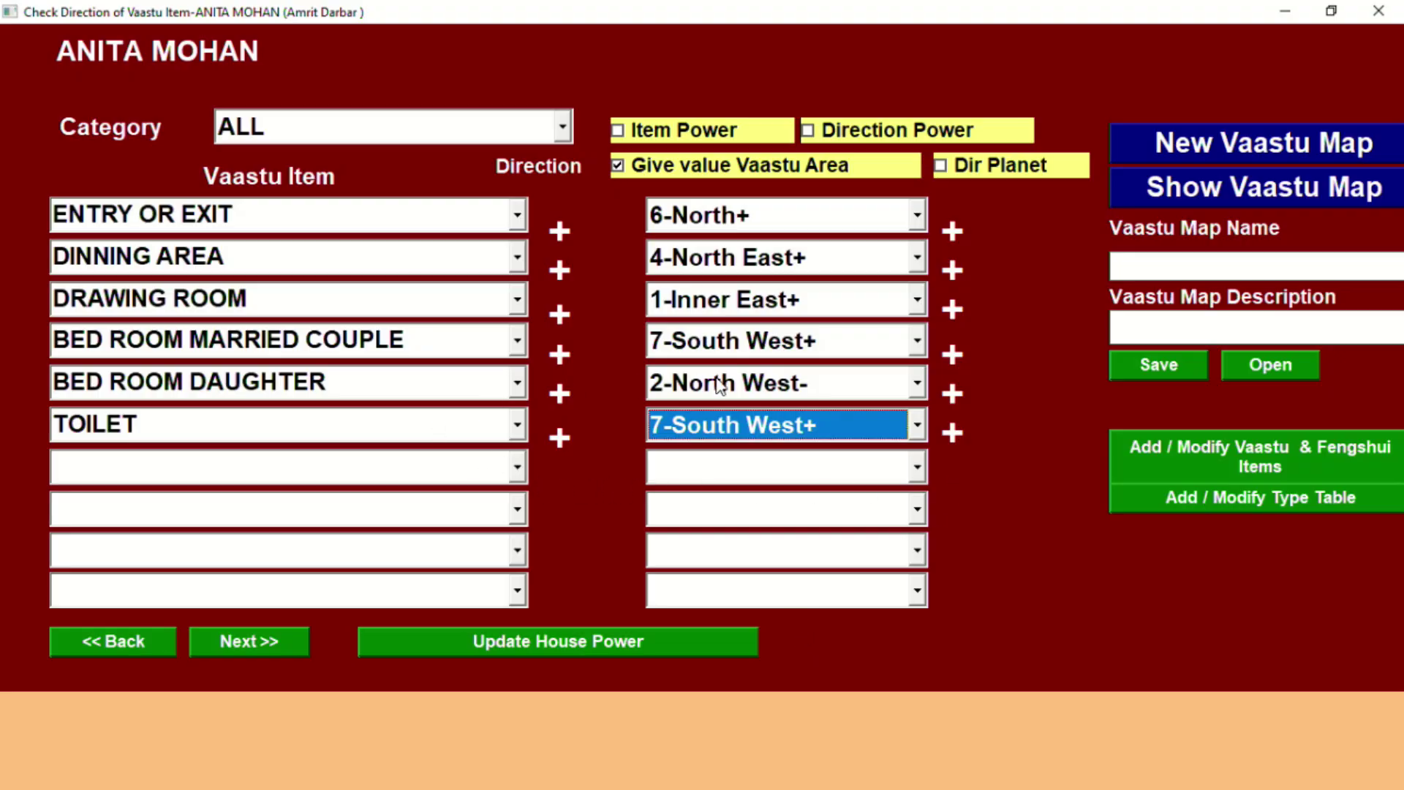
# Add a second TOILET as the seventh Vaastu item and place it in 2-North West
pyautogui.click(517, 467)
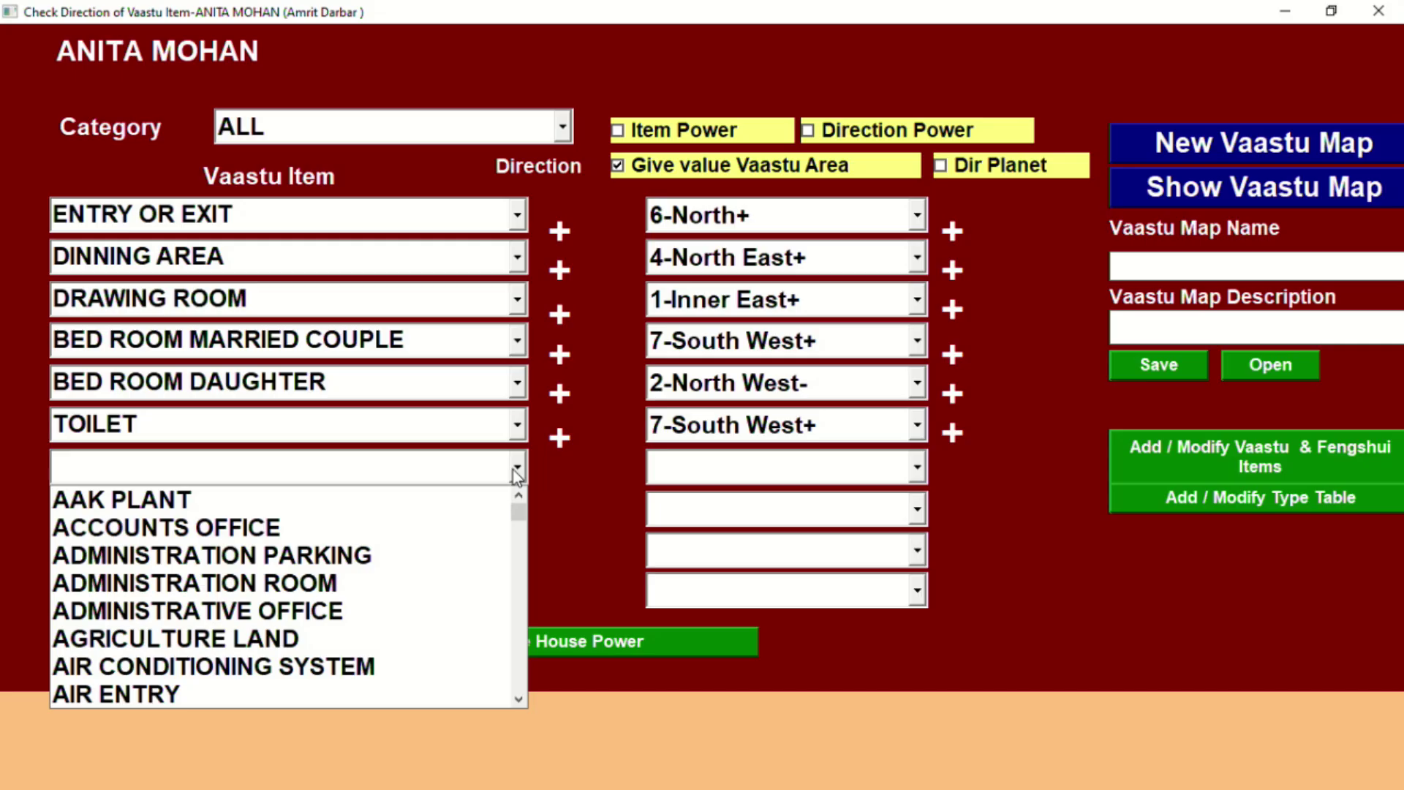
pyautogui.write('TOILET')
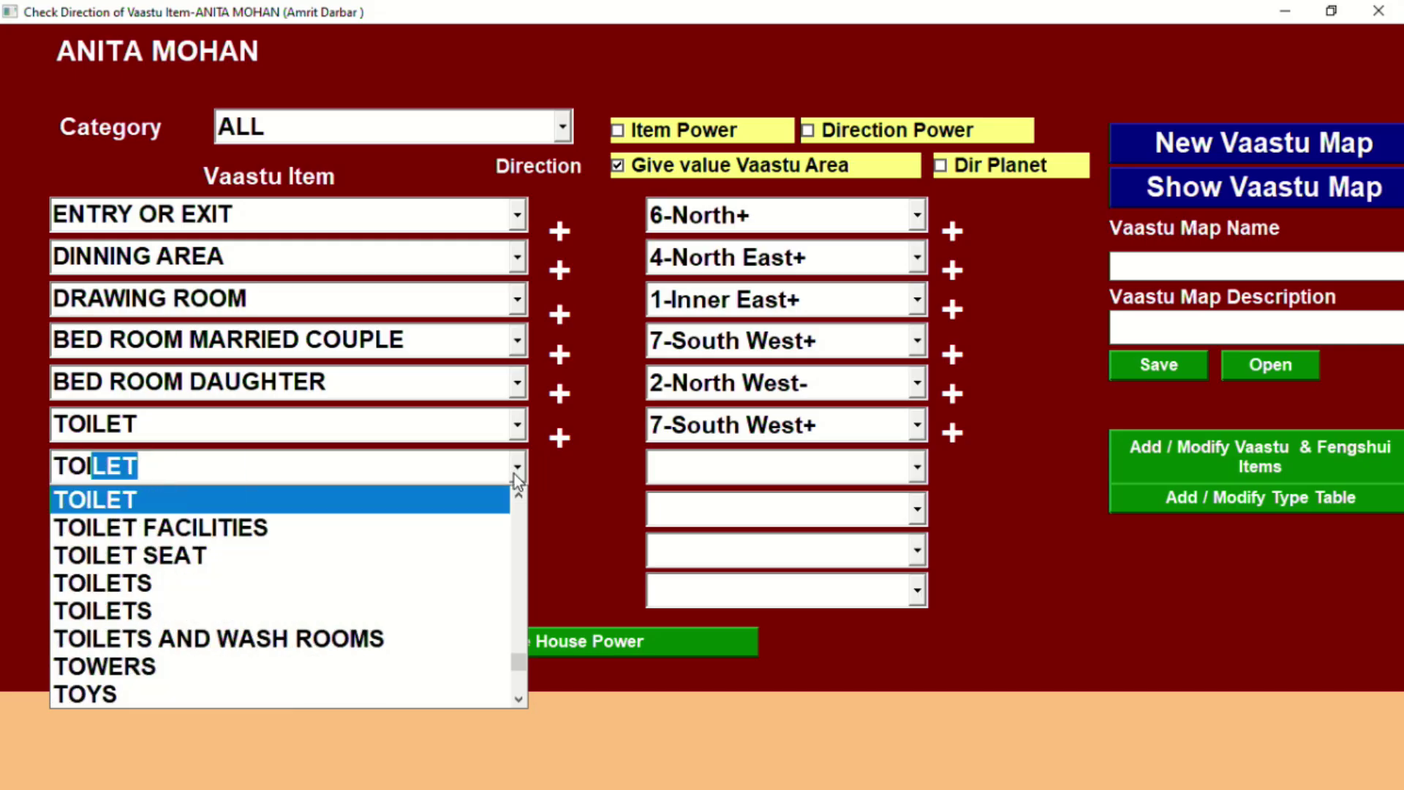
pyautogui.click(492, 505)
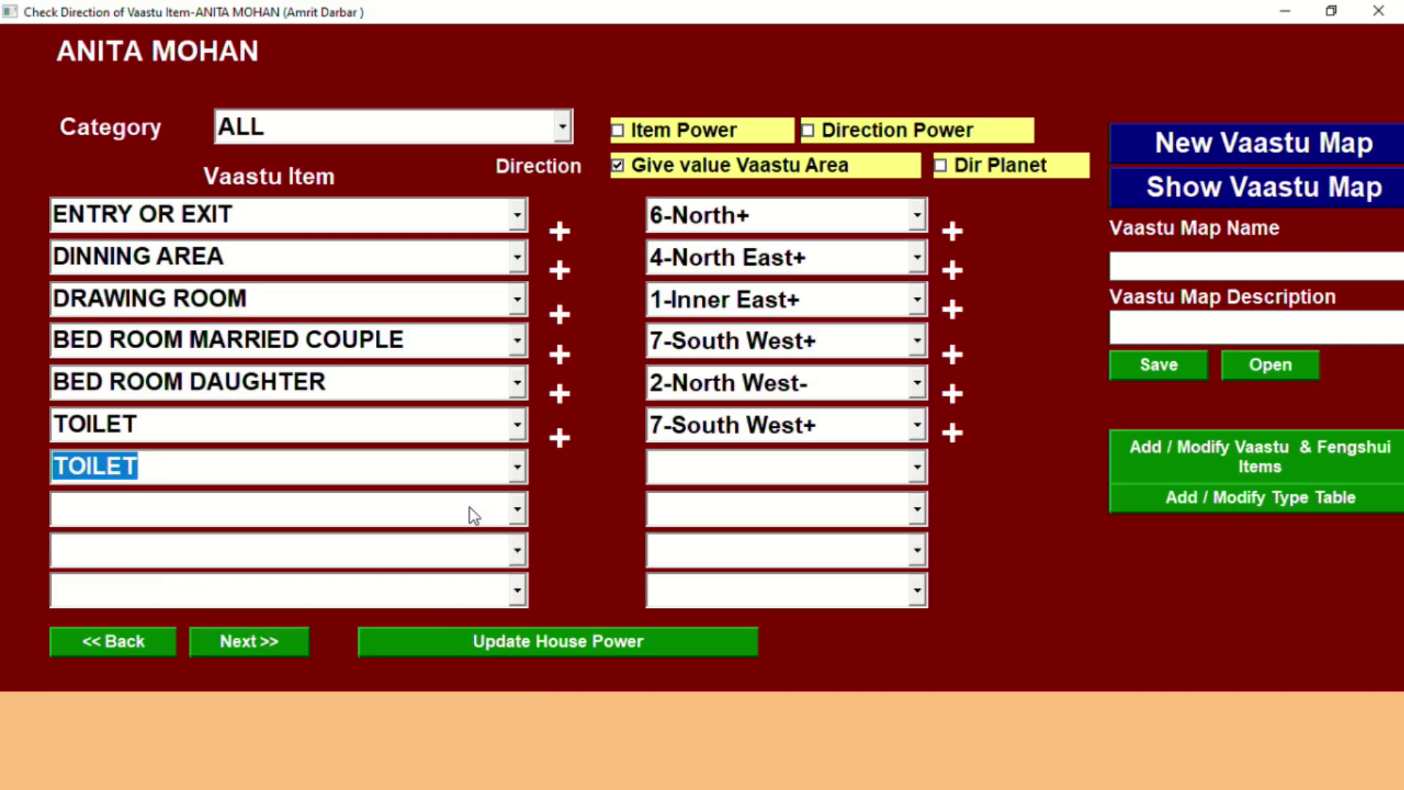
pyautogui.click(917, 466)
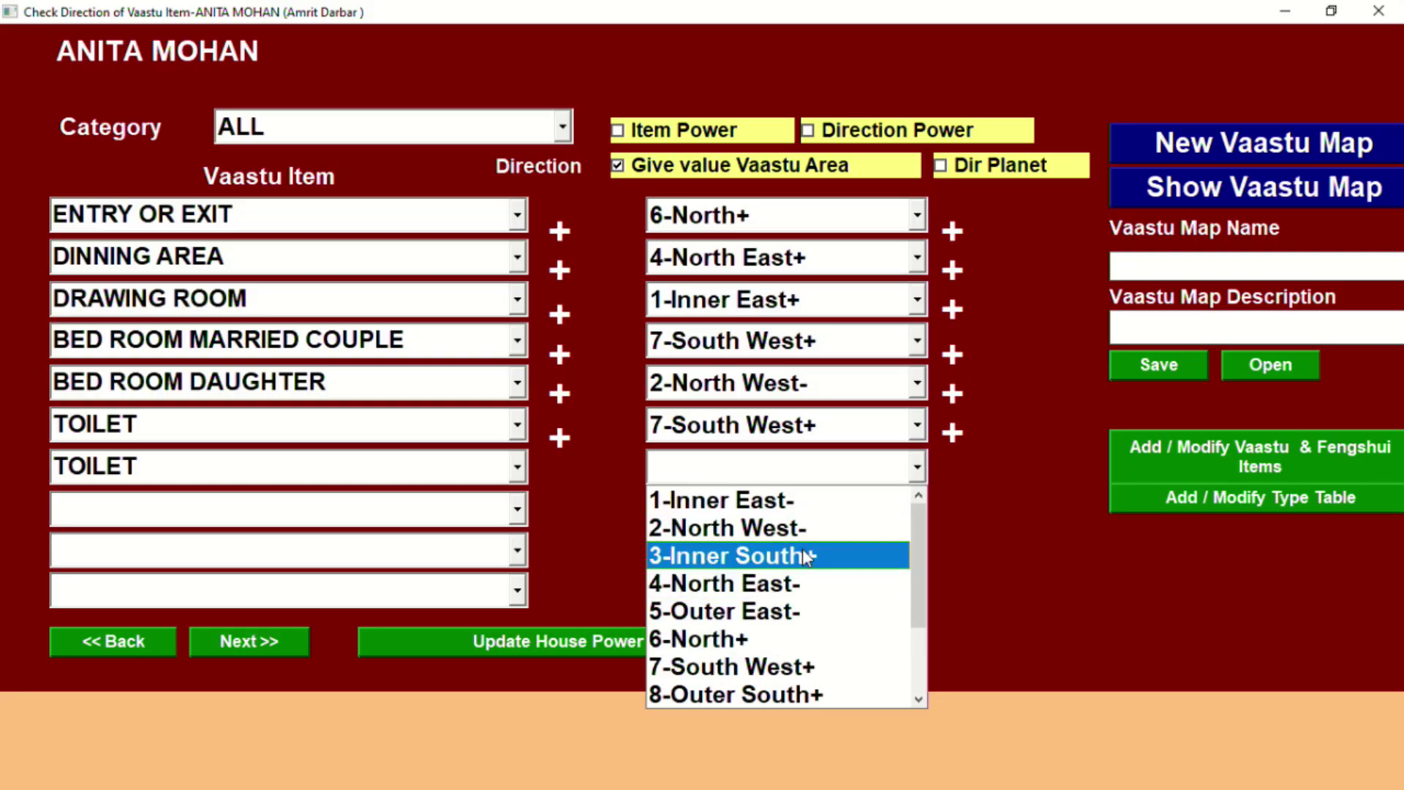
pyautogui.click(816, 529)
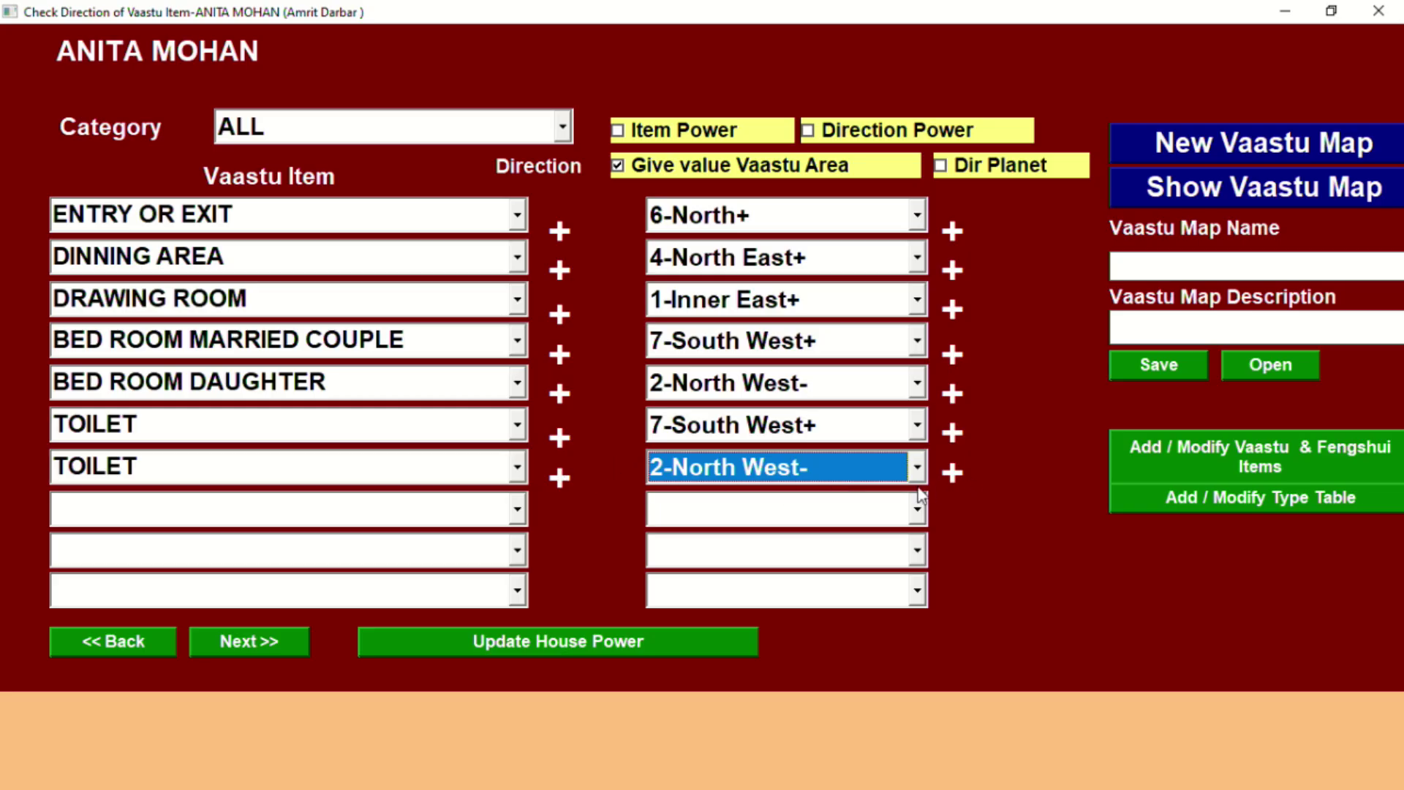
# Add KITCHEN as the eighth Vaastu item and assign it the 4-North East direction
pyautogui.click(524, 515)
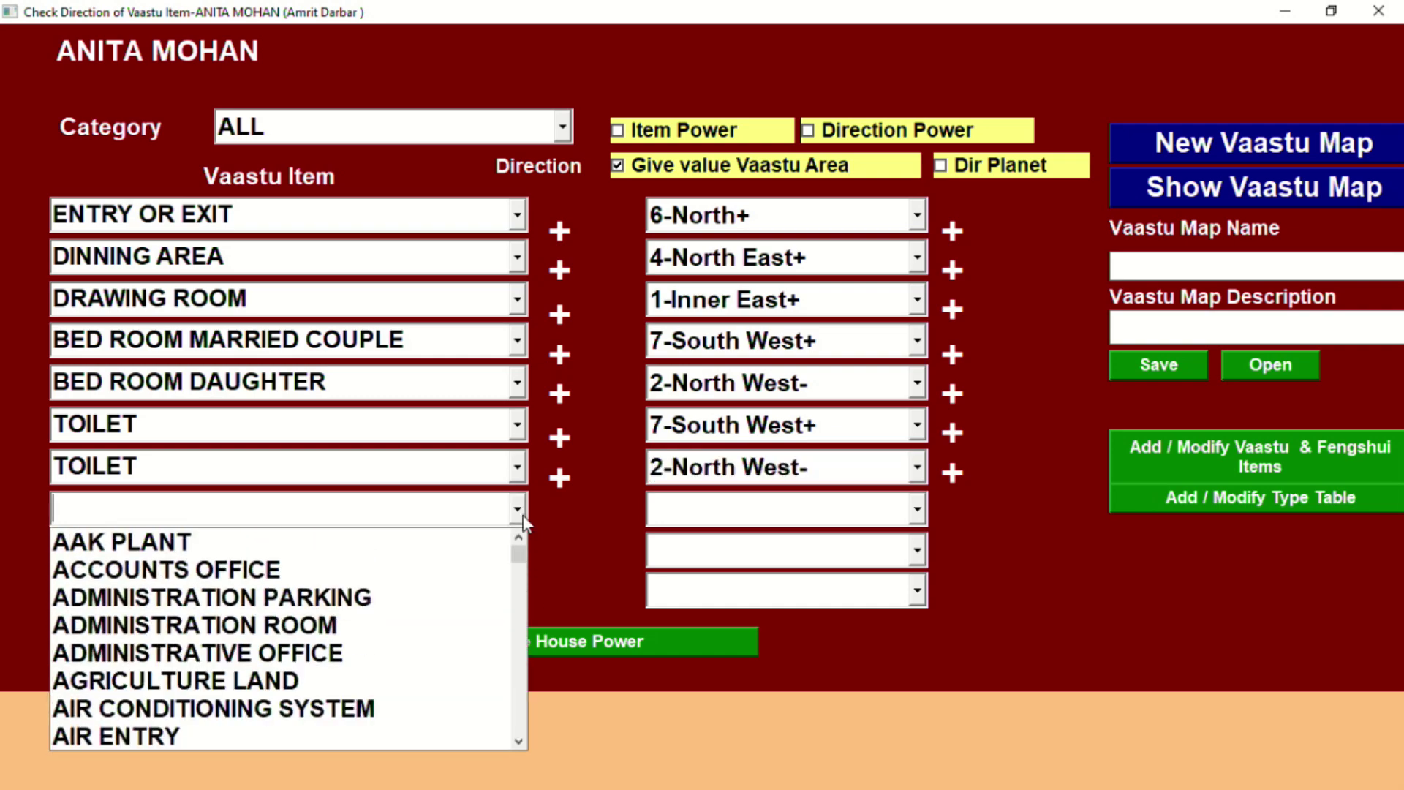
pyautogui.write('KITCHEN')
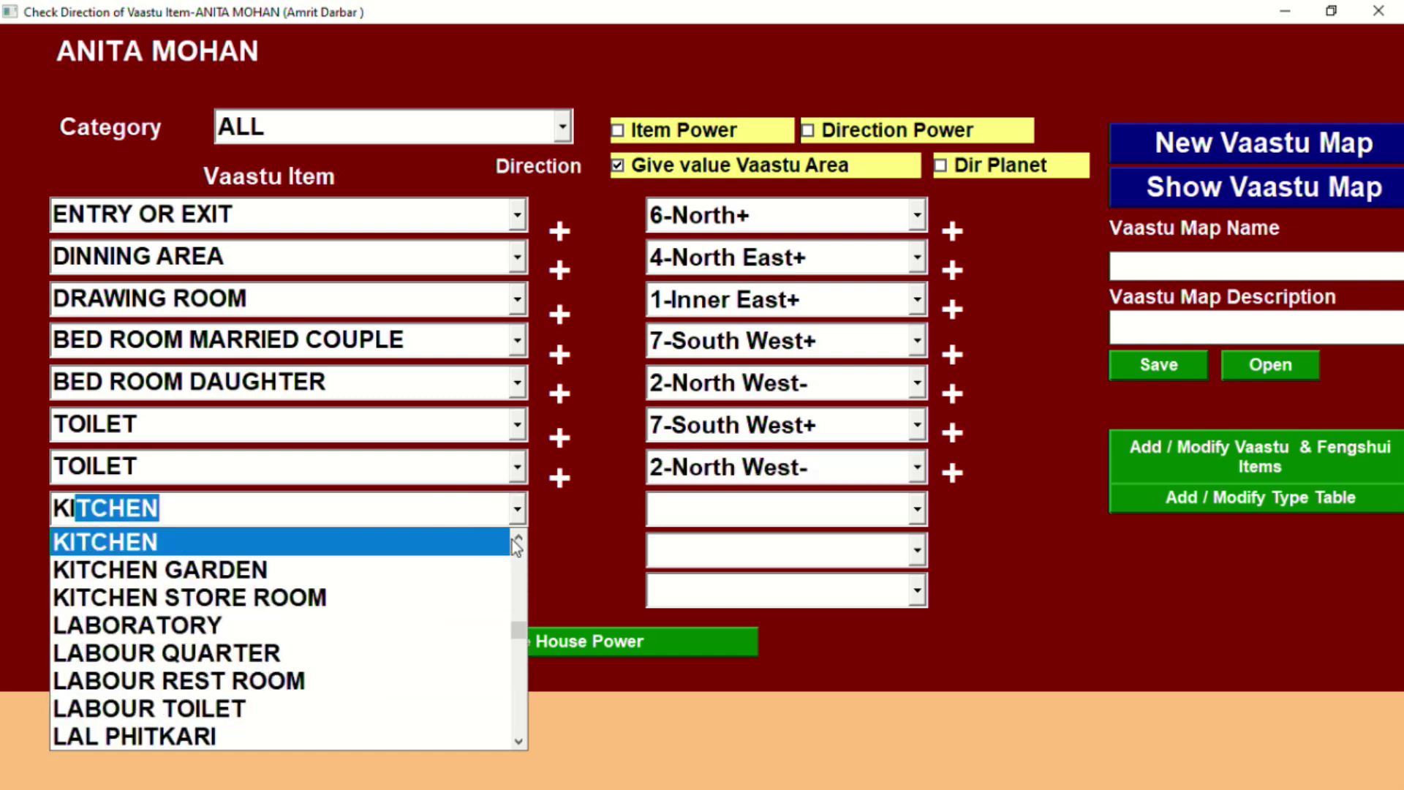
pyautogui.click(433, 543)
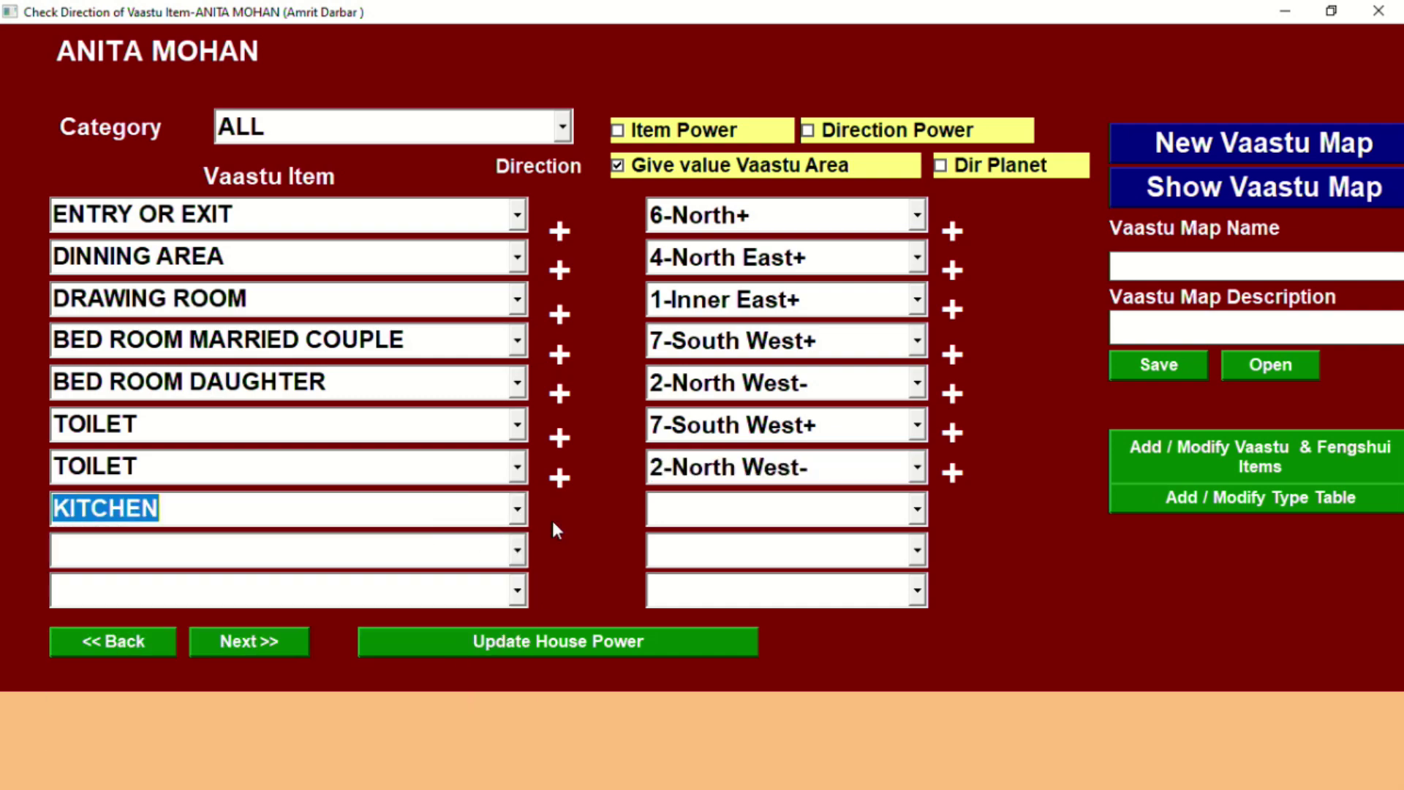
pyautogui.click(917, 512)
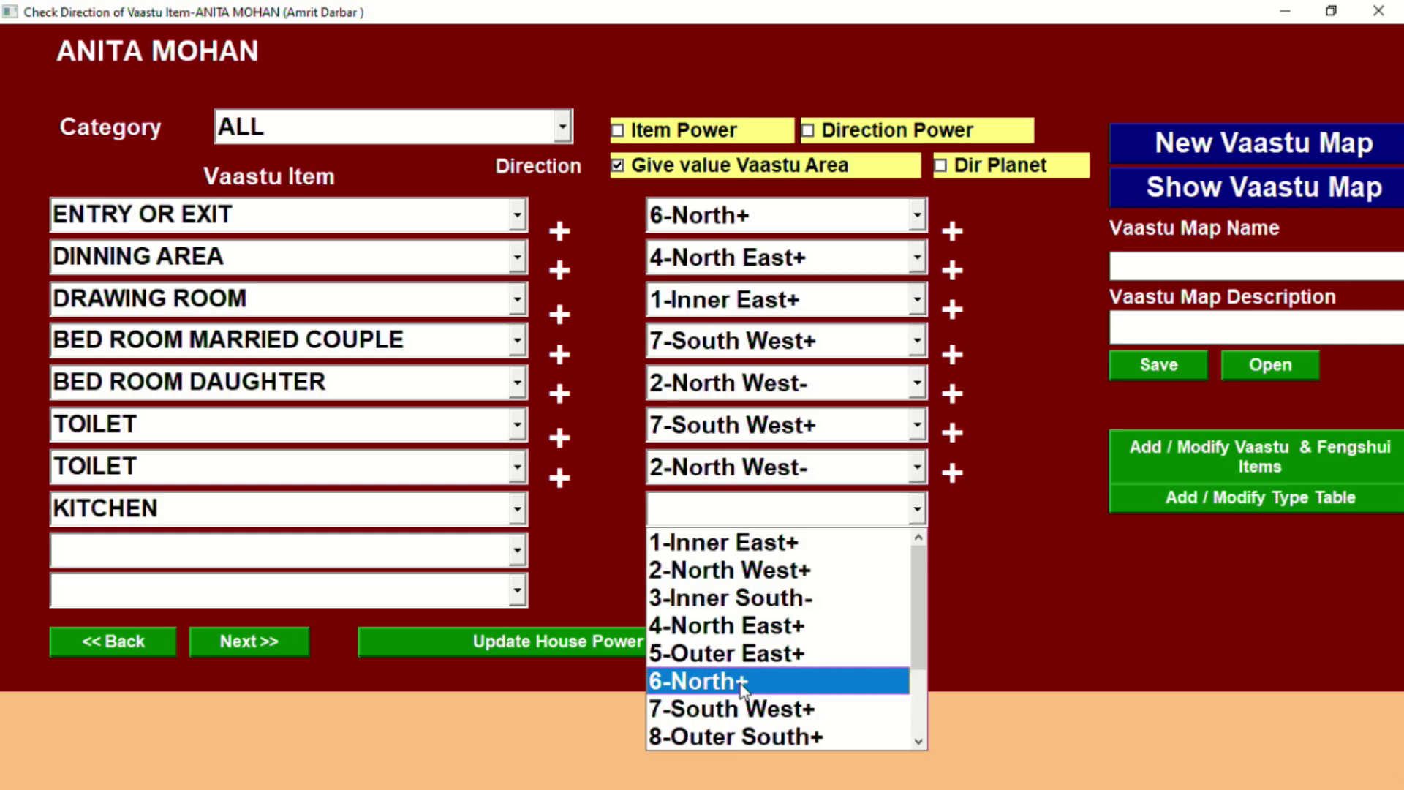
pyautogui.click(794, 626)
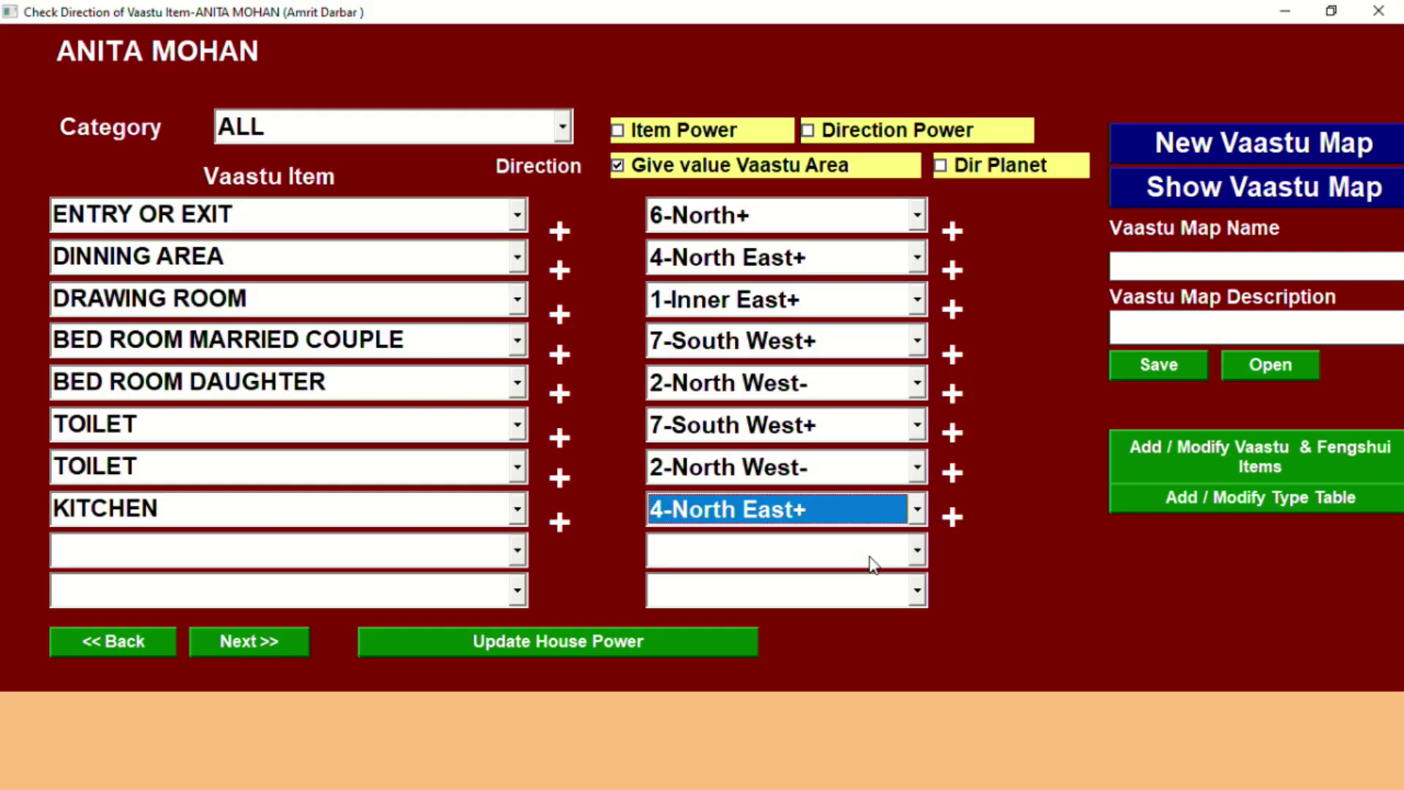
# Add BALCONY as the ninth Vaastu item and assign it the 7-South West direction
pyautogui.click(517, 560)
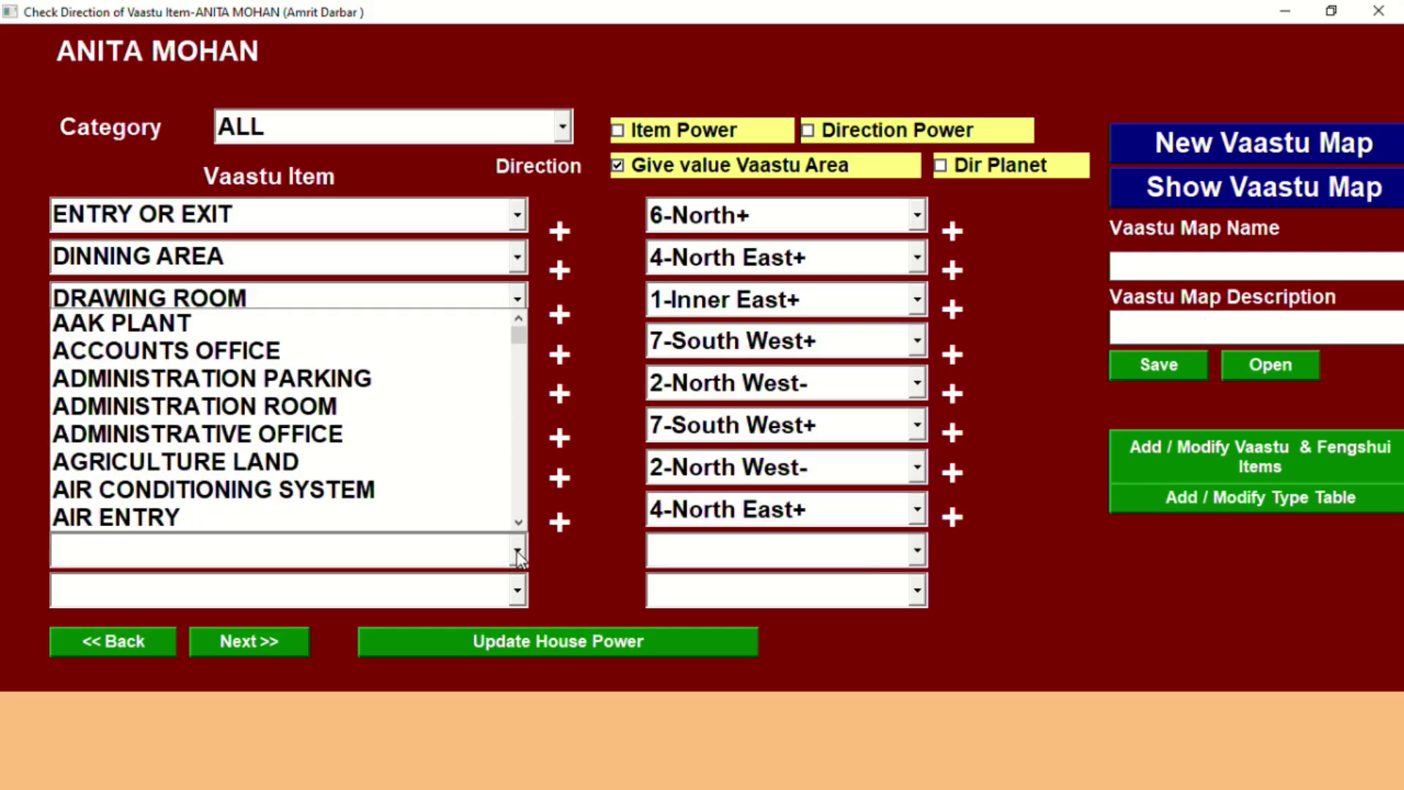
pyautogui.write('BALCONY')
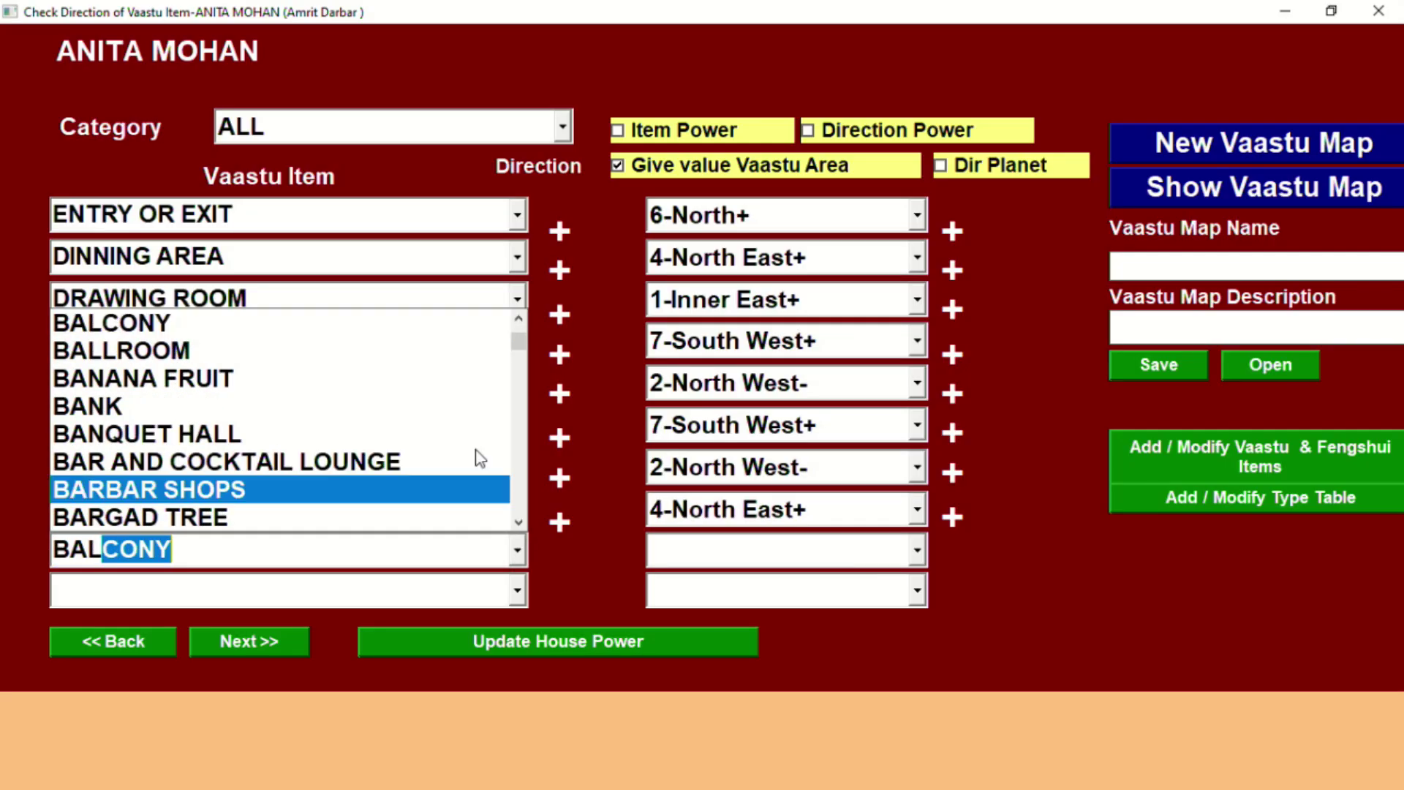
pyautogui.click(314, 323)
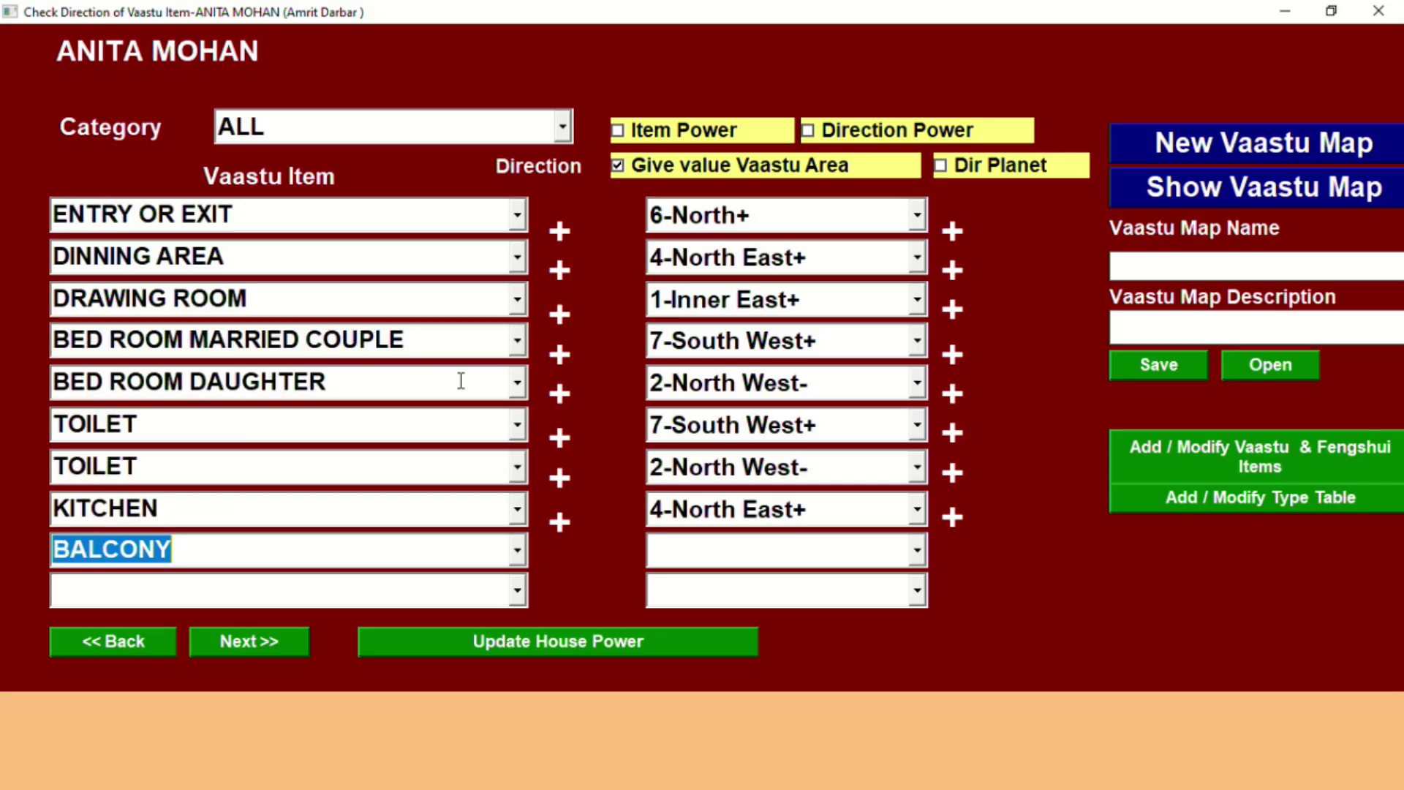
pyautogui.click(918, 553)
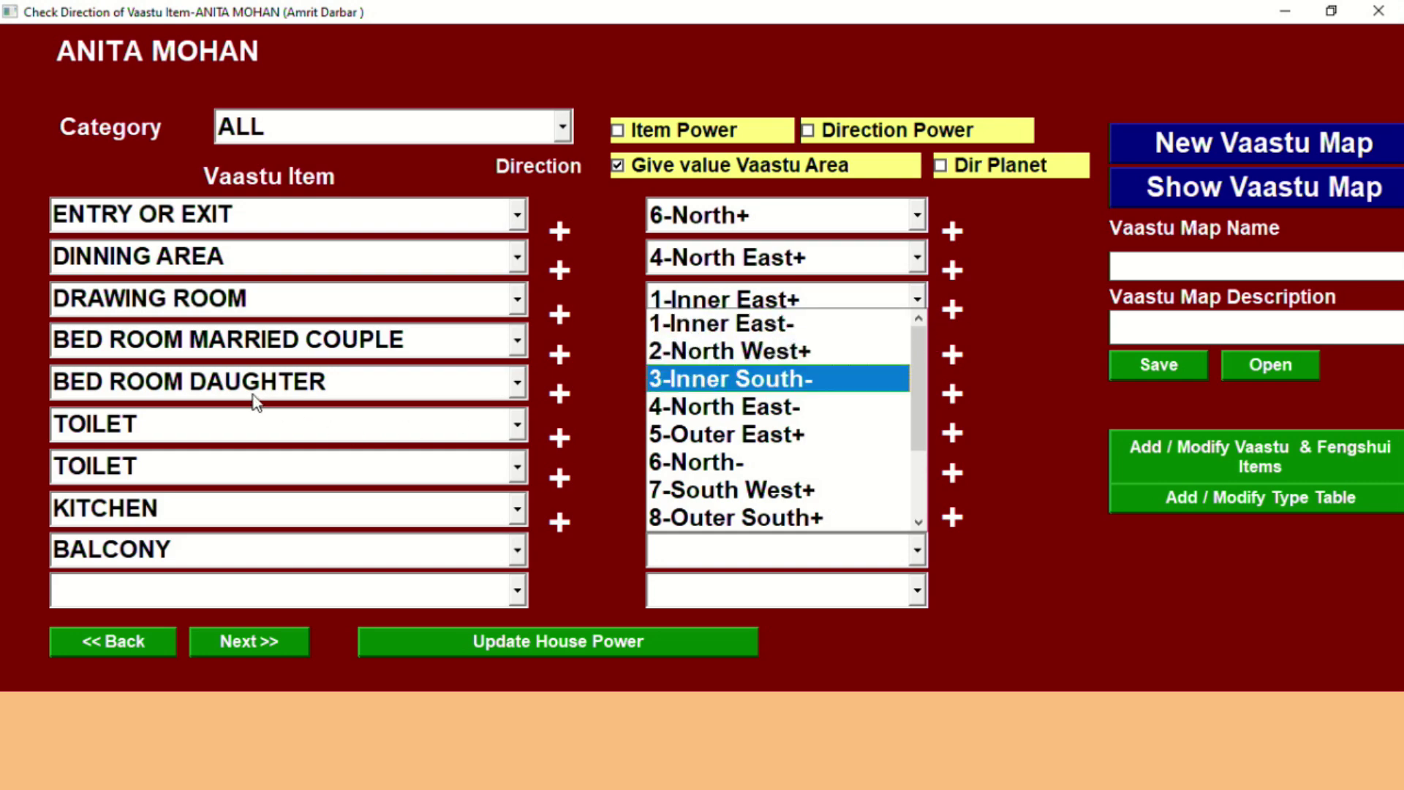
pyautogui.click(1087, 395)
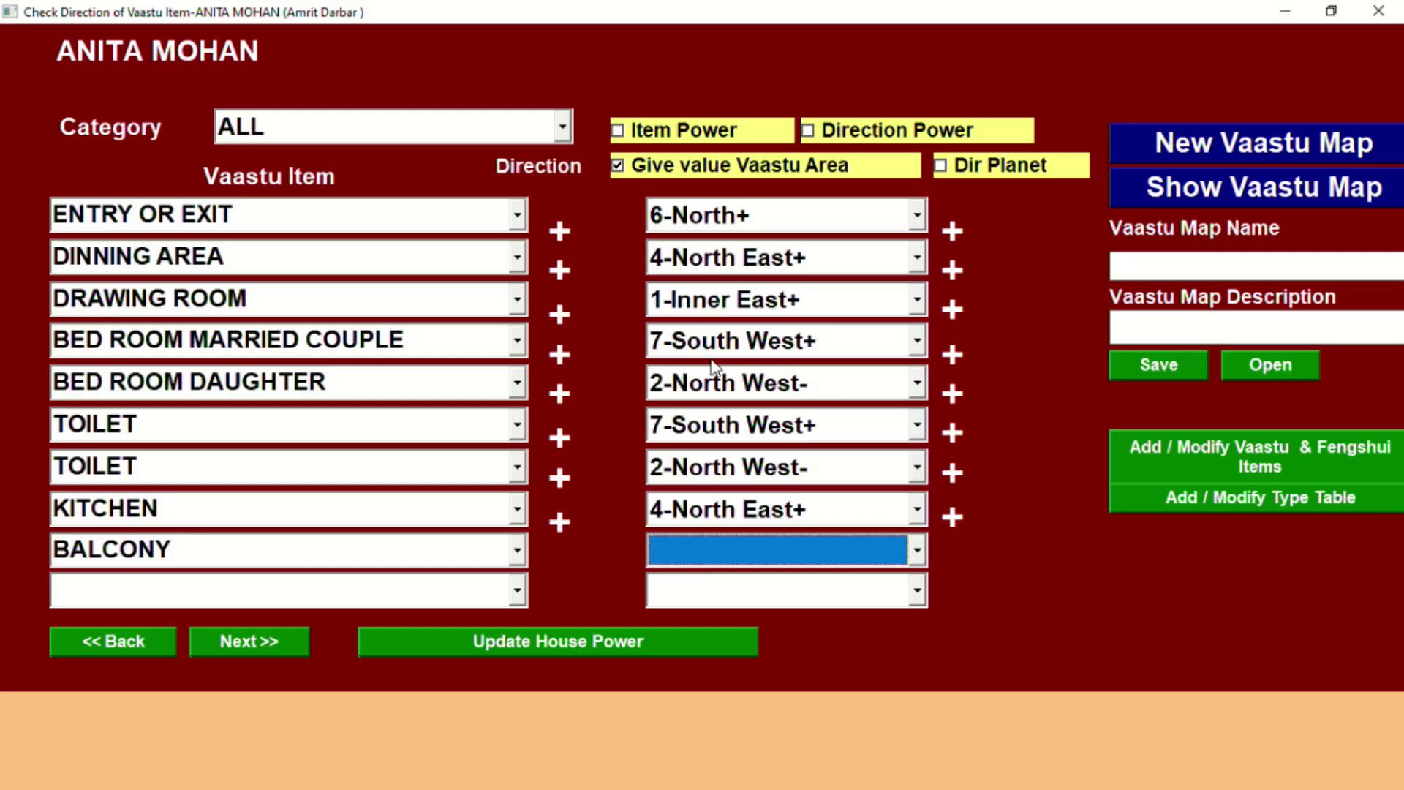
pyautogui.click(916, 300)
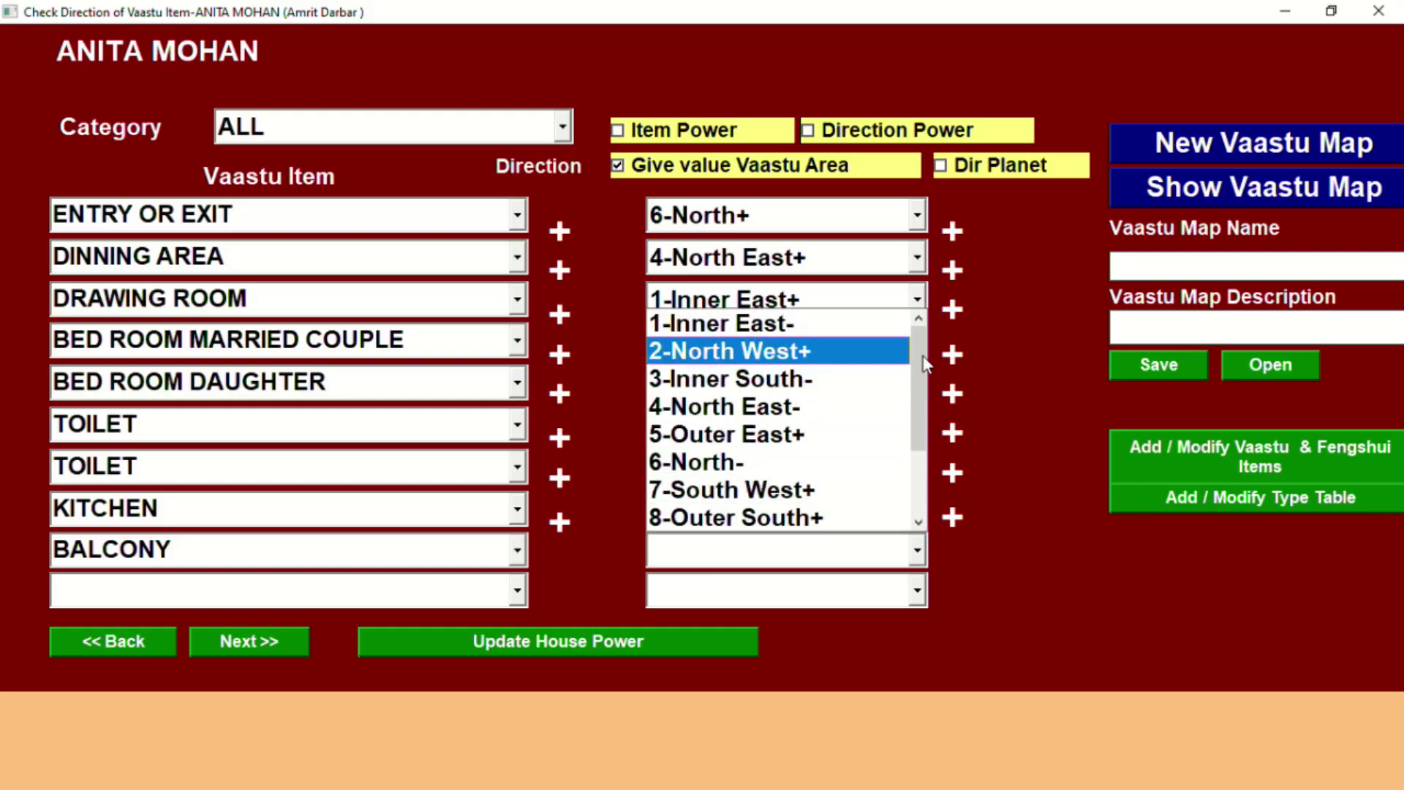
pyautogui.click(831, 488)
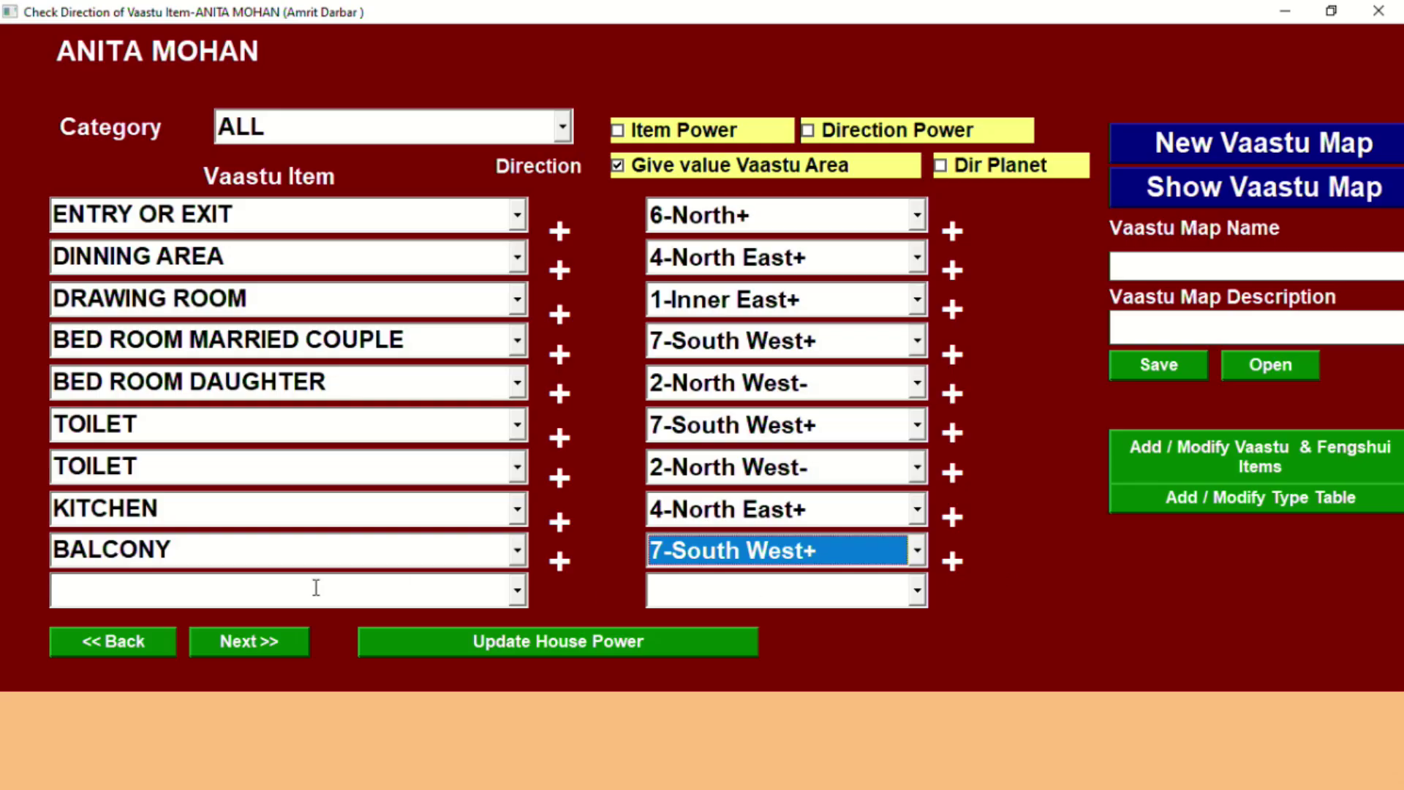
# Choose STUDY ROOM as the tenth Vaastu item
pyautogui.click(519, 594)
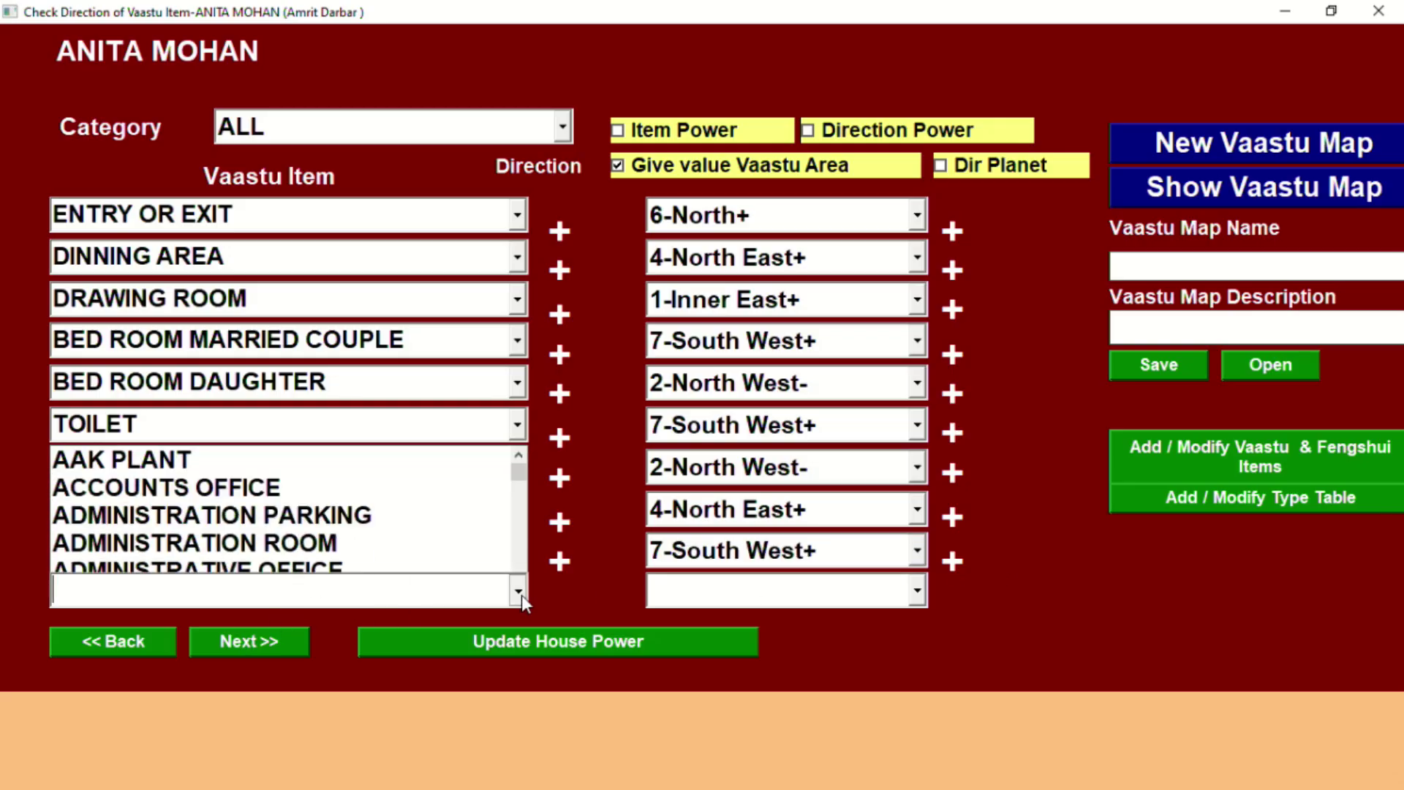
pyautogui.write('stu')
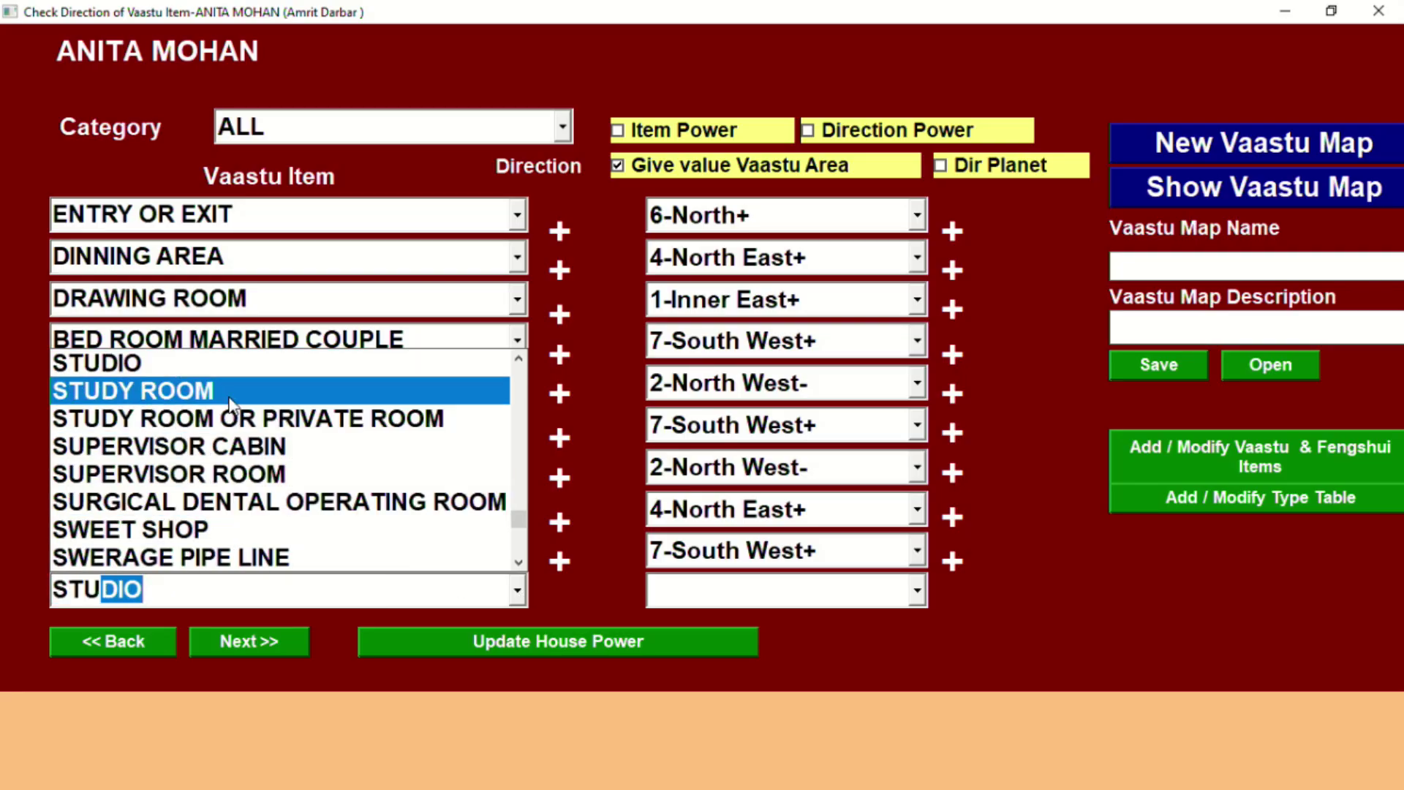
pyautogui.click(233, 394)
# Try the 4-North East and 2-North West directions for the STUDY ROOM
pyautogui.click(916, 595)
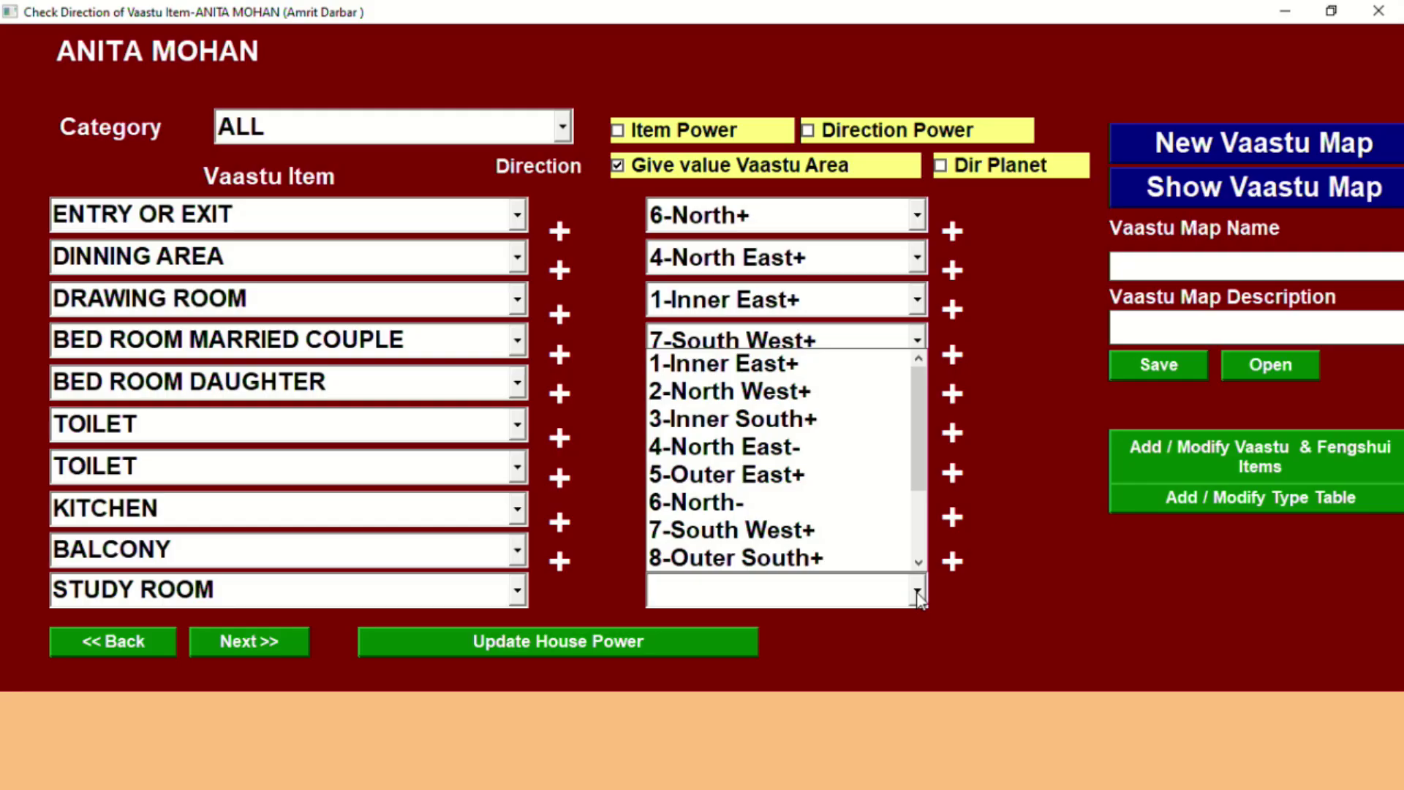
pyautogui.click(857, 450)
pyautogui.click(724, 534)
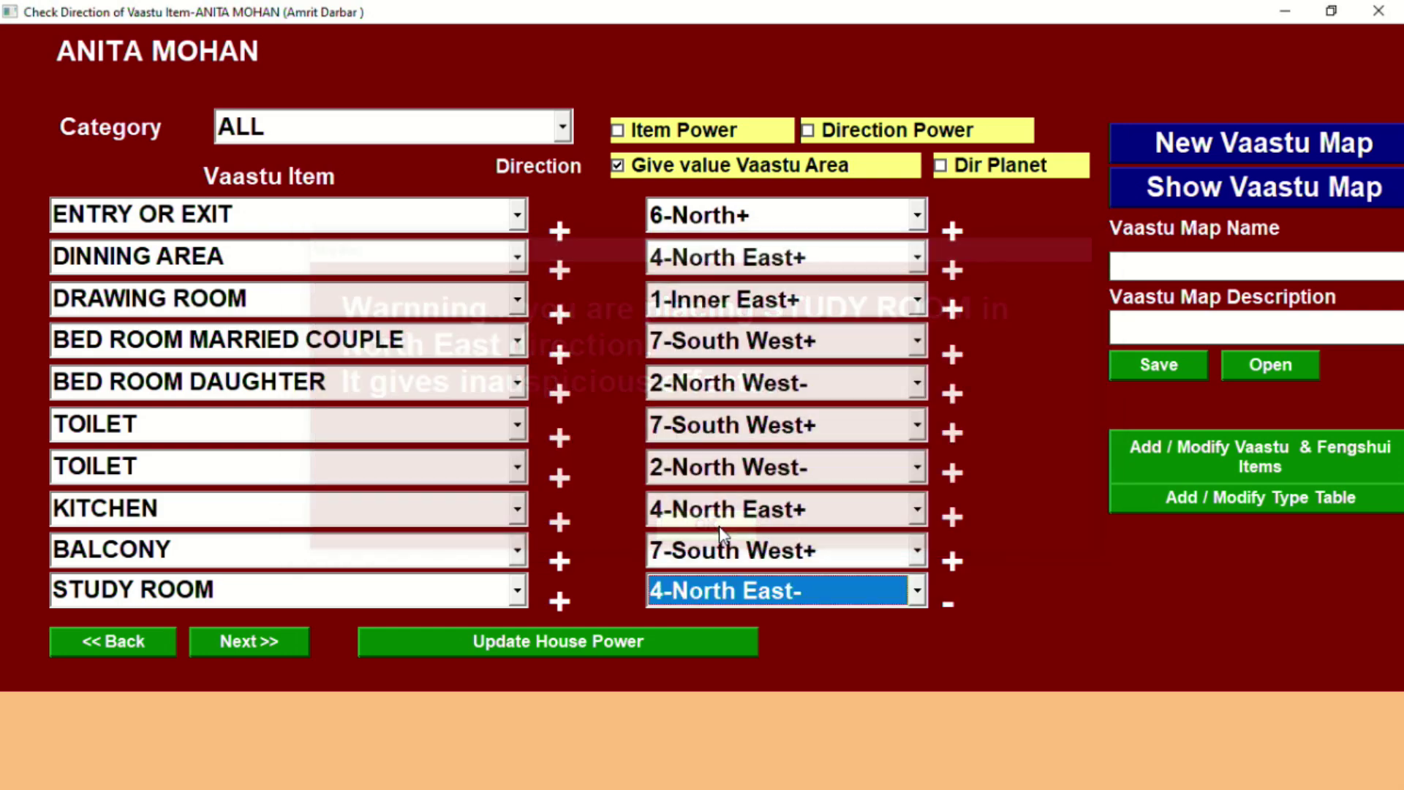
pyautogui.click(917, 591)
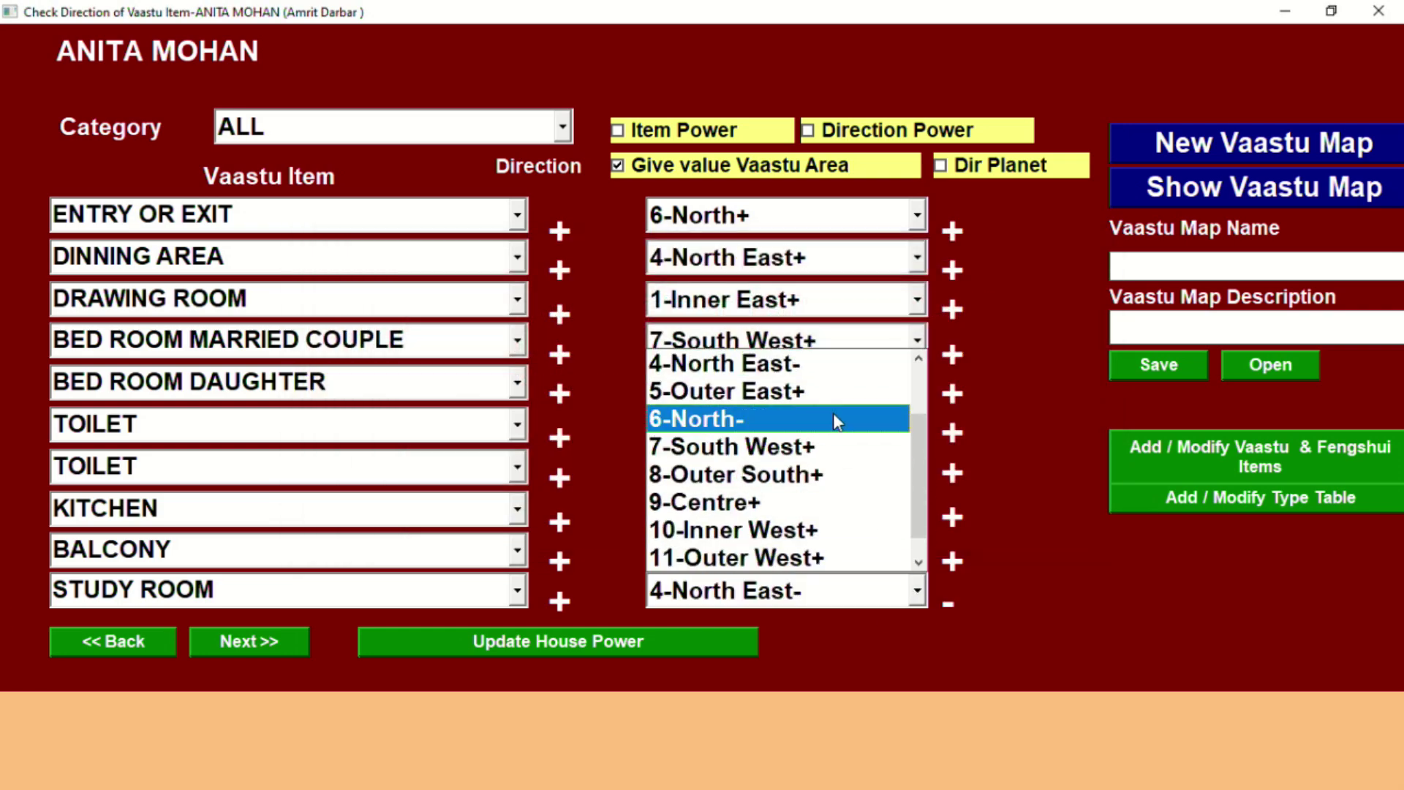
pyautogui.scroll(1, 912, 454)
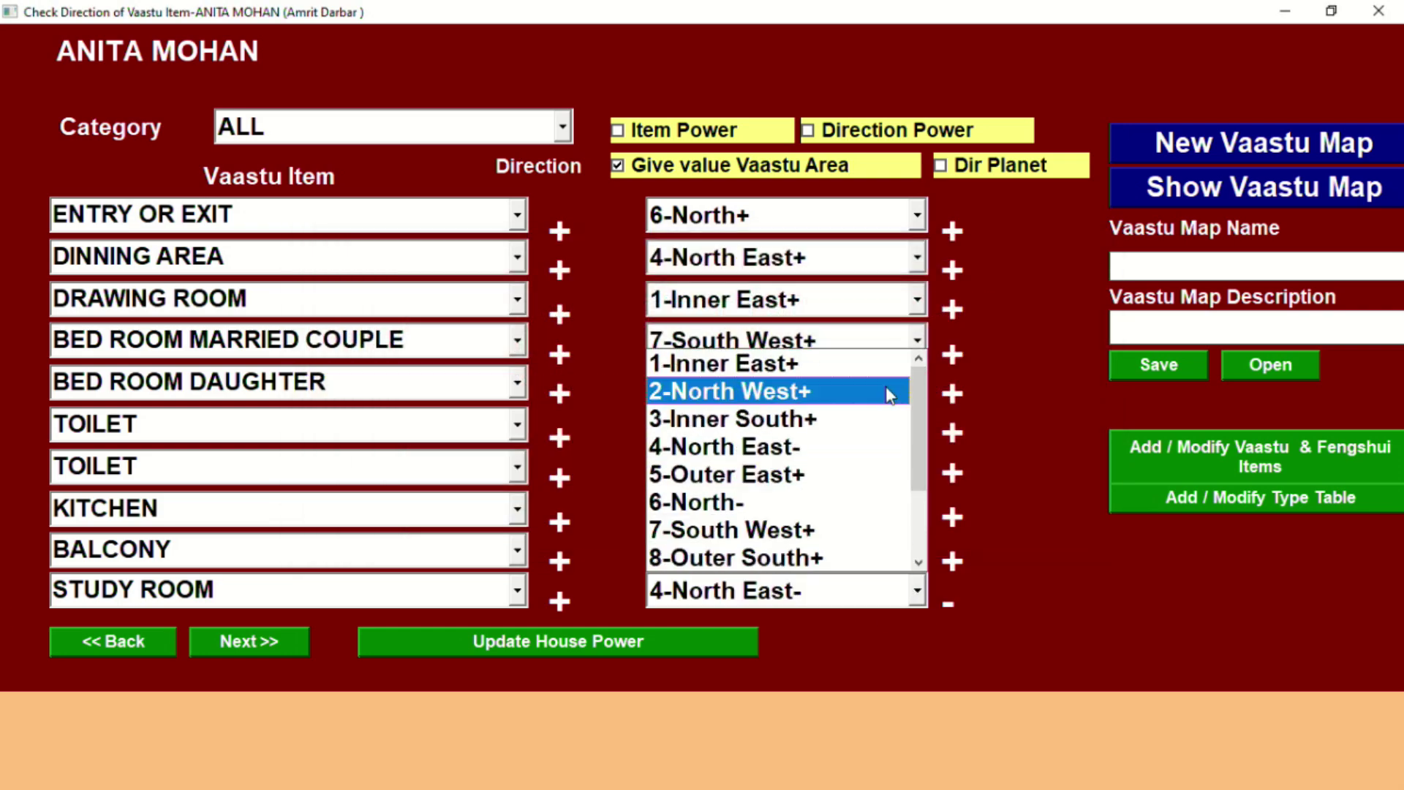
pyautogui.click(837, 399)
pyautogui.click(727, 536)
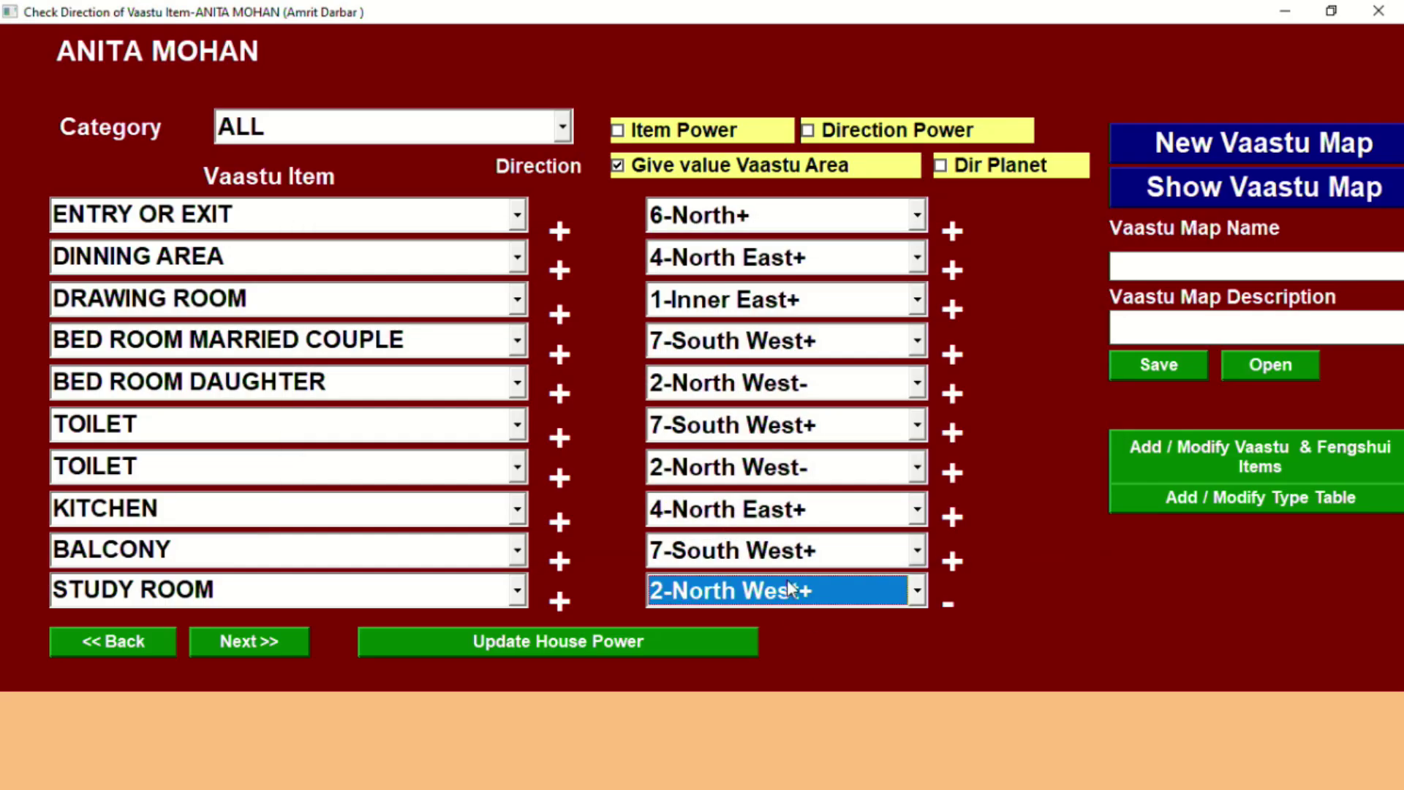
# Try the 9-Centre direction for the STUDY ROOM
pyautogui.click(917, 591)
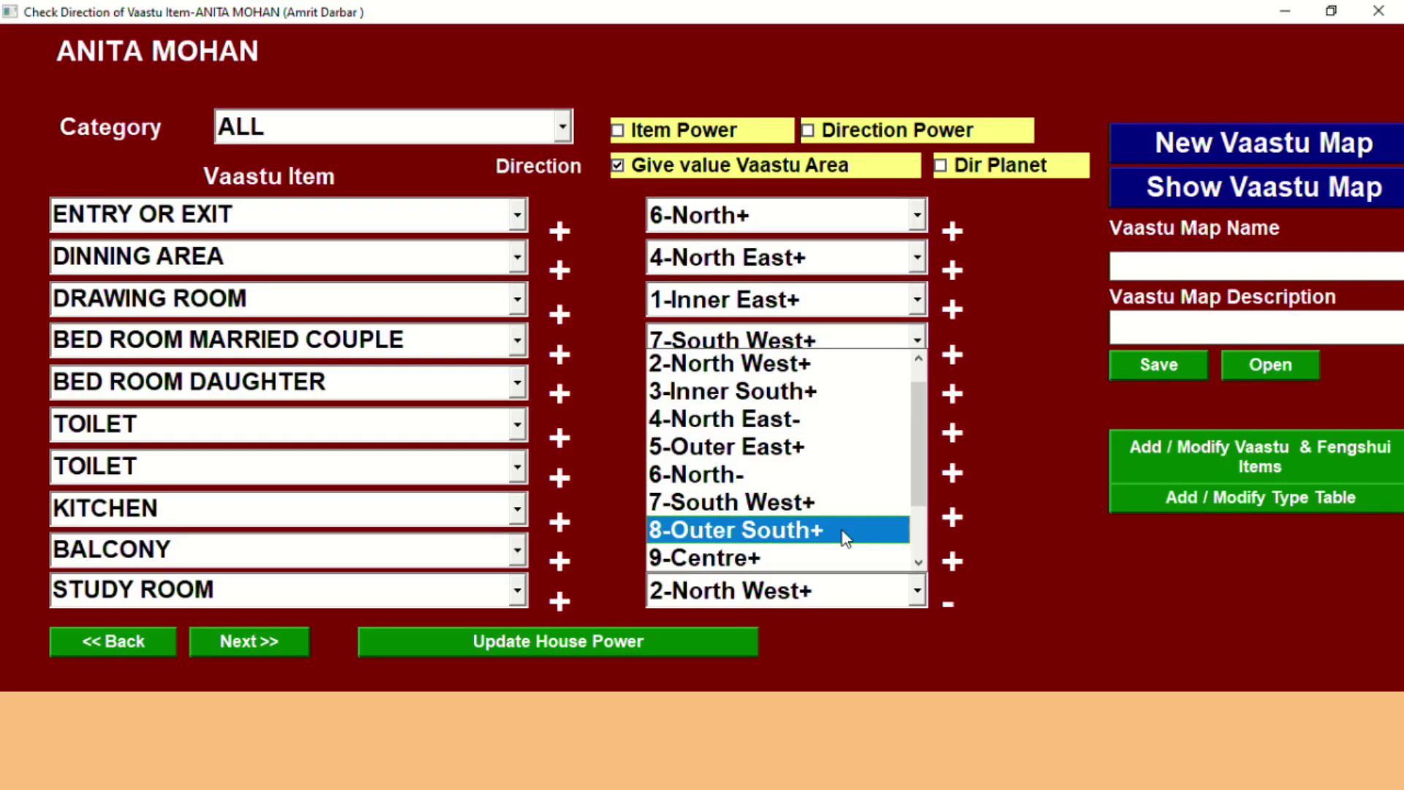
pyautogui.moveTo(913, 451); pyautogui.dragTo(919, 489)
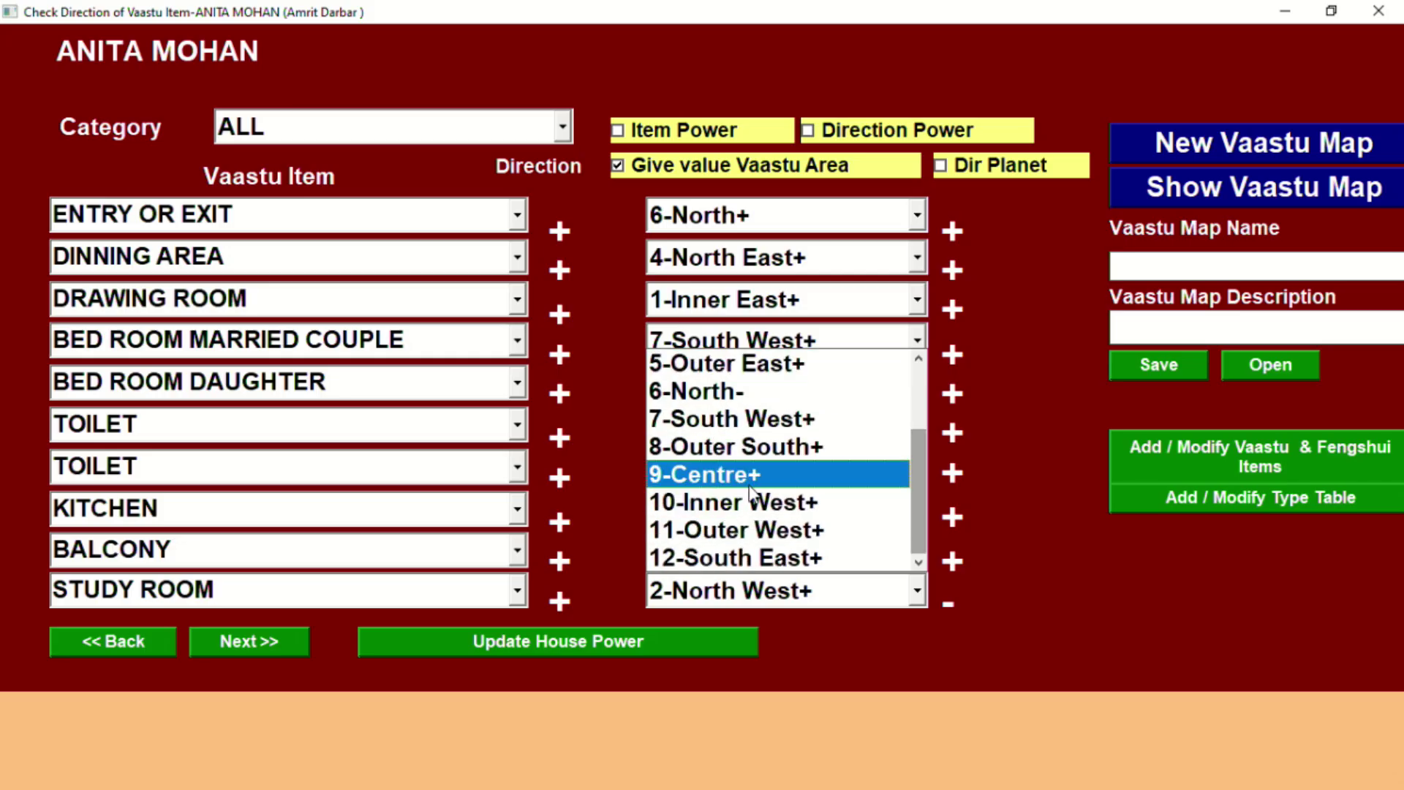
pyautogui.click(834, 474)
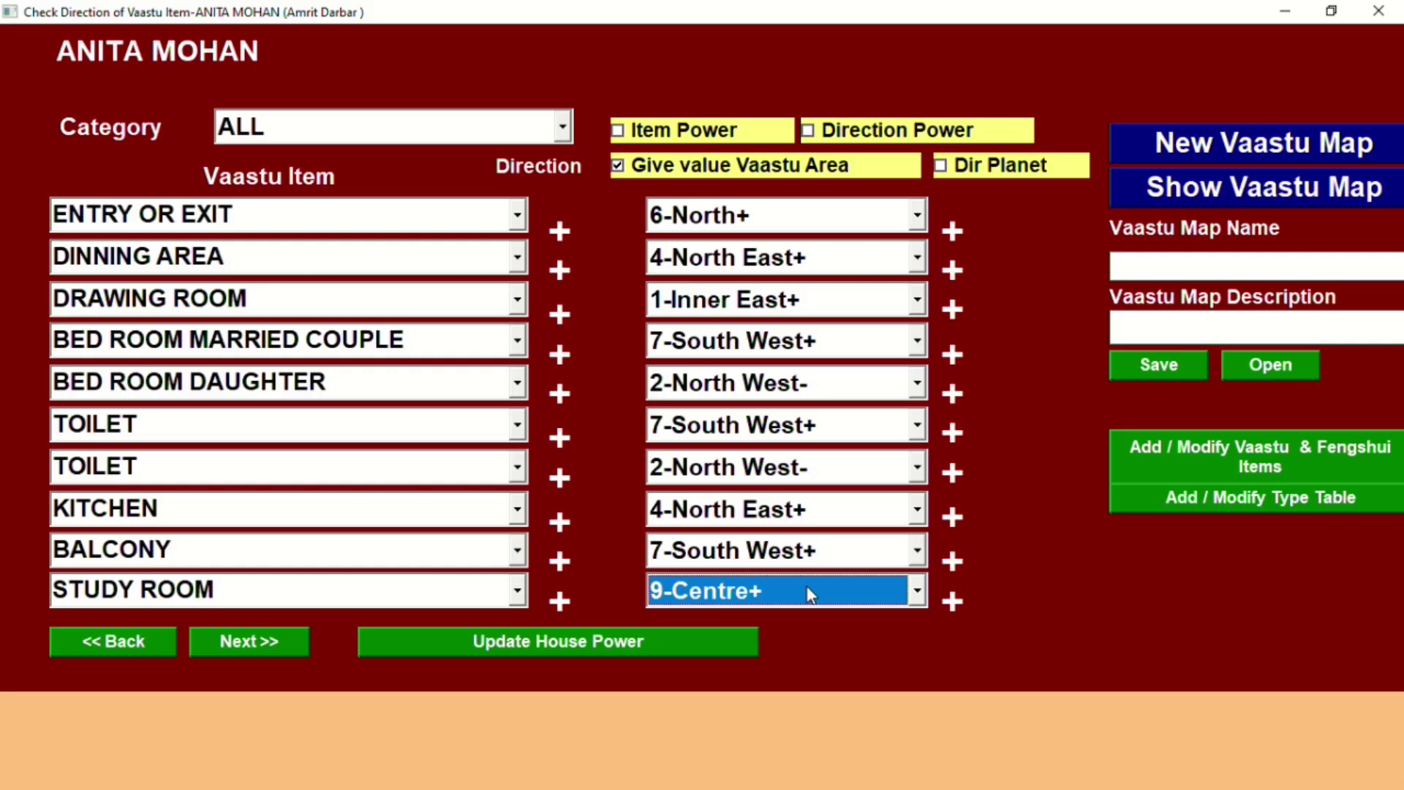
# Assign the 7-South West direction to the STUDY ROOM
pyautogui.click(917, 591)
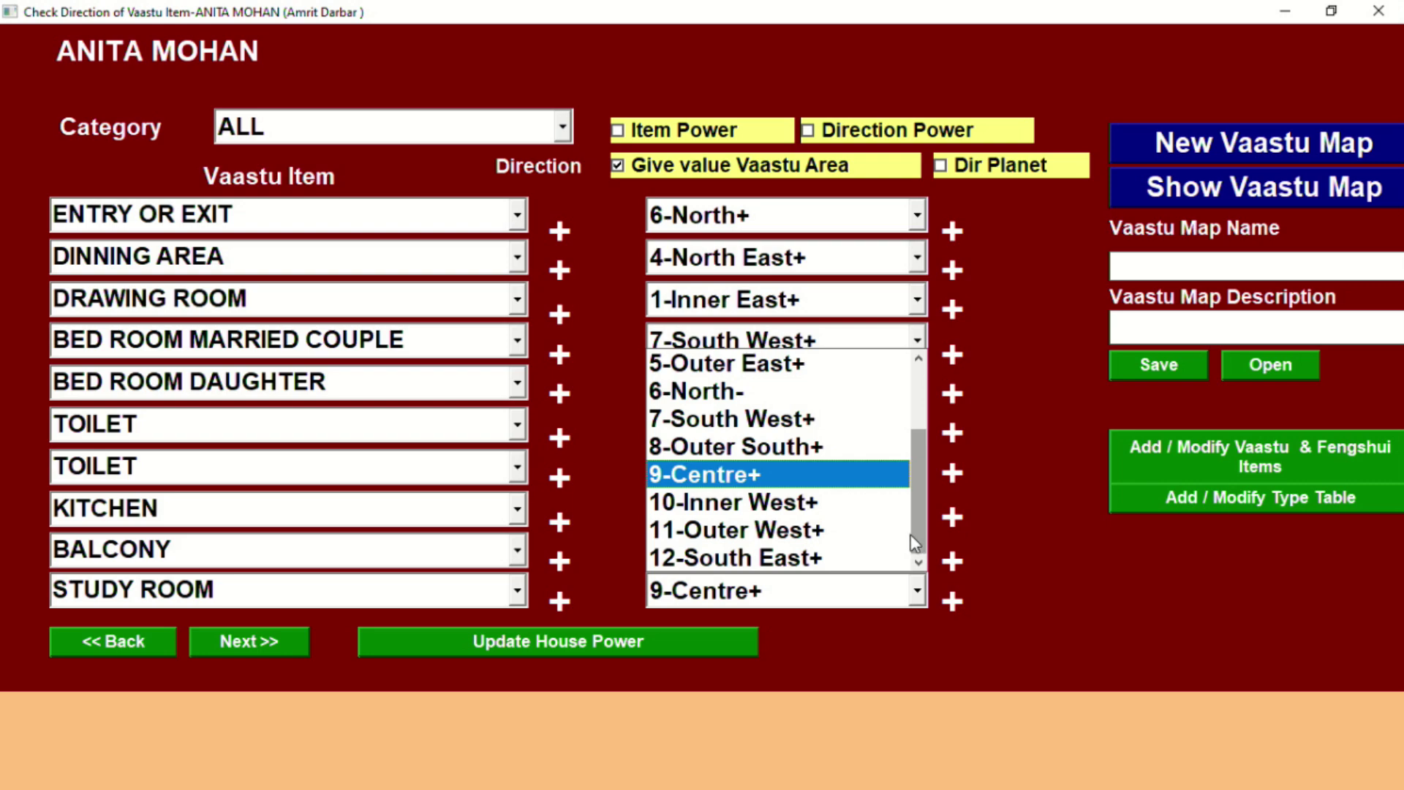
pyautogui.click(818, 421)
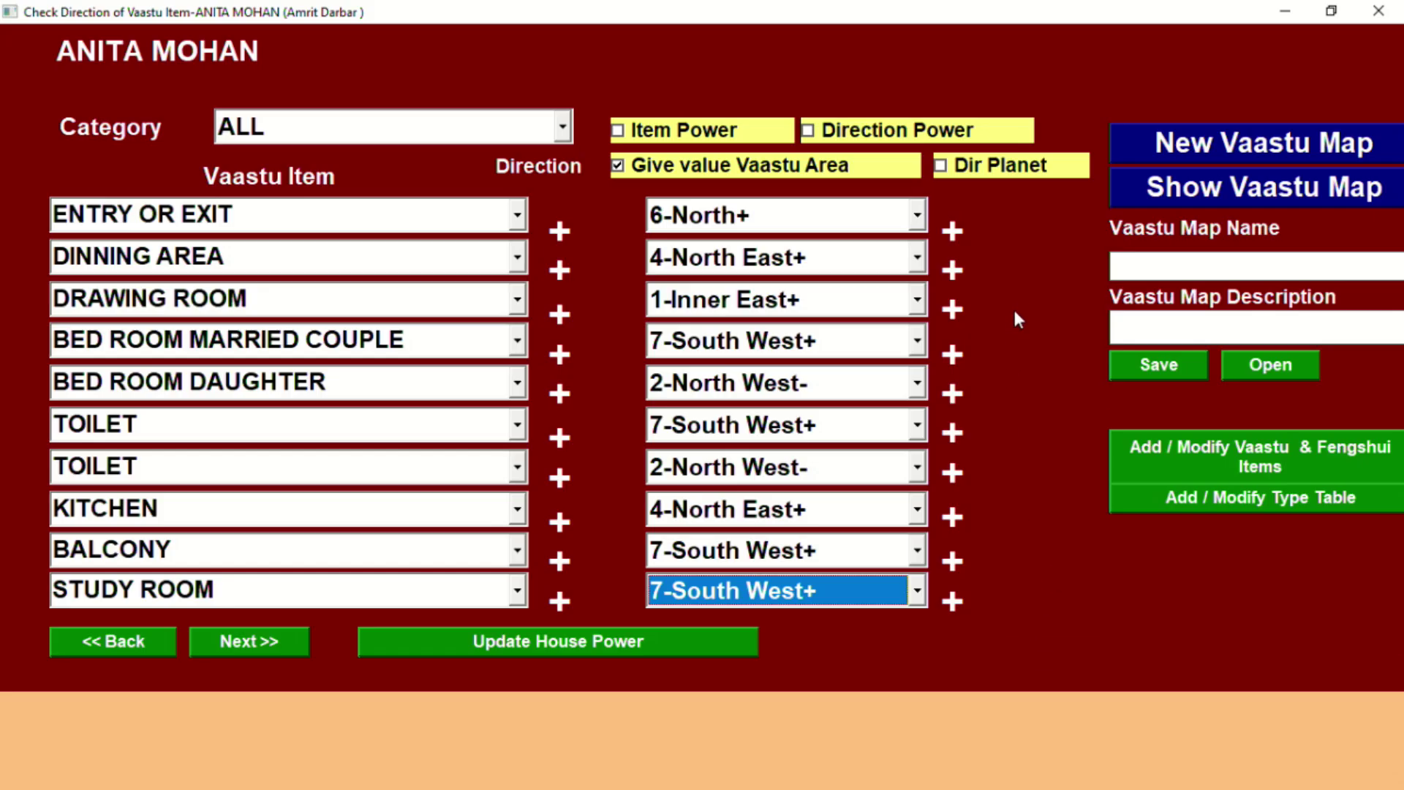
# Name the Vaastu map SAMPLE FLAT MAP
pyautogui.click(1177, 275)
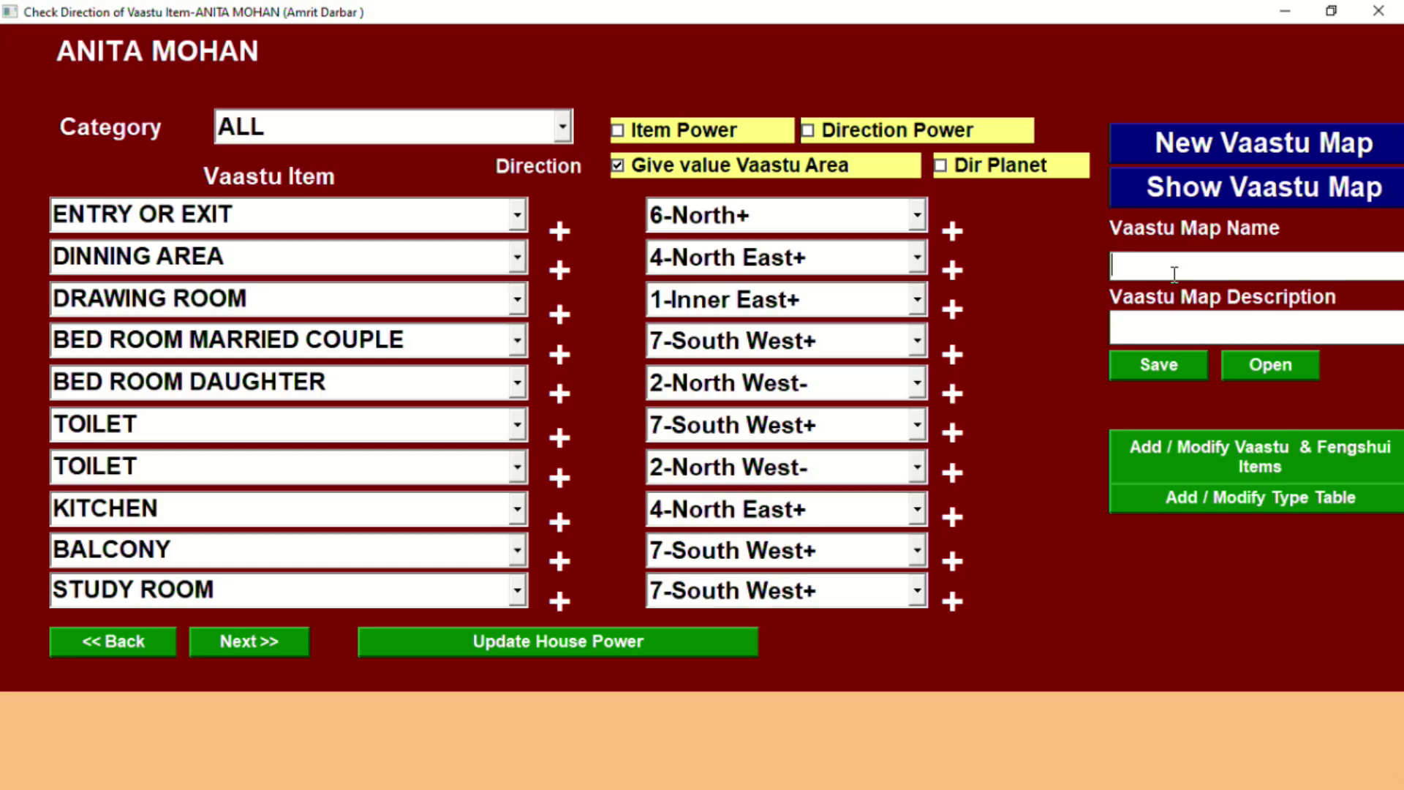
pyautogui.write('s')
pyautogui.press('BackSpace')
pyautogui.write('SAMPLE FLA')
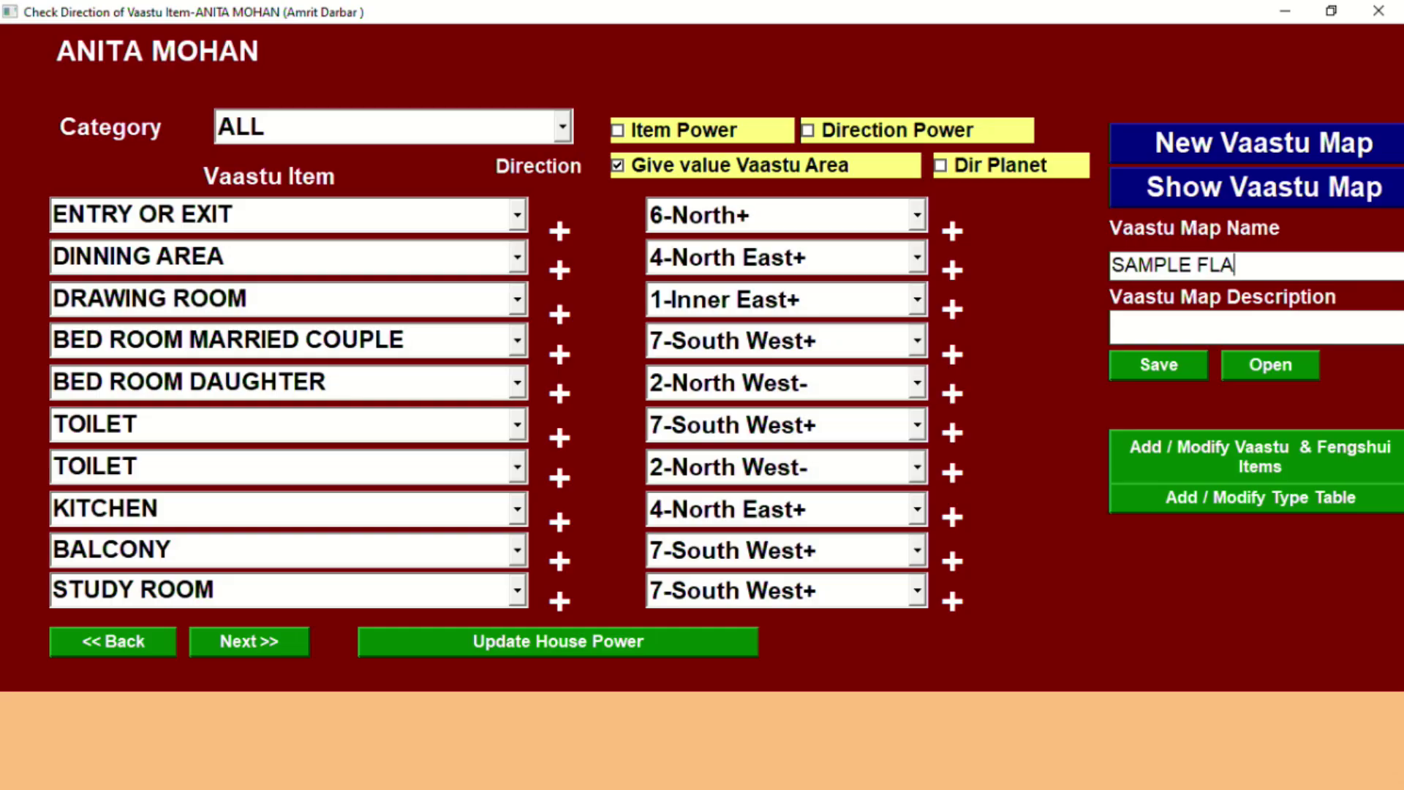
pyautogui.write('T MAP')
# Enter FLAT SAMPLE as the Vaastu map description and save the map
pyautogui.click(1236, 335)
pyautogui.write('FLAT S')
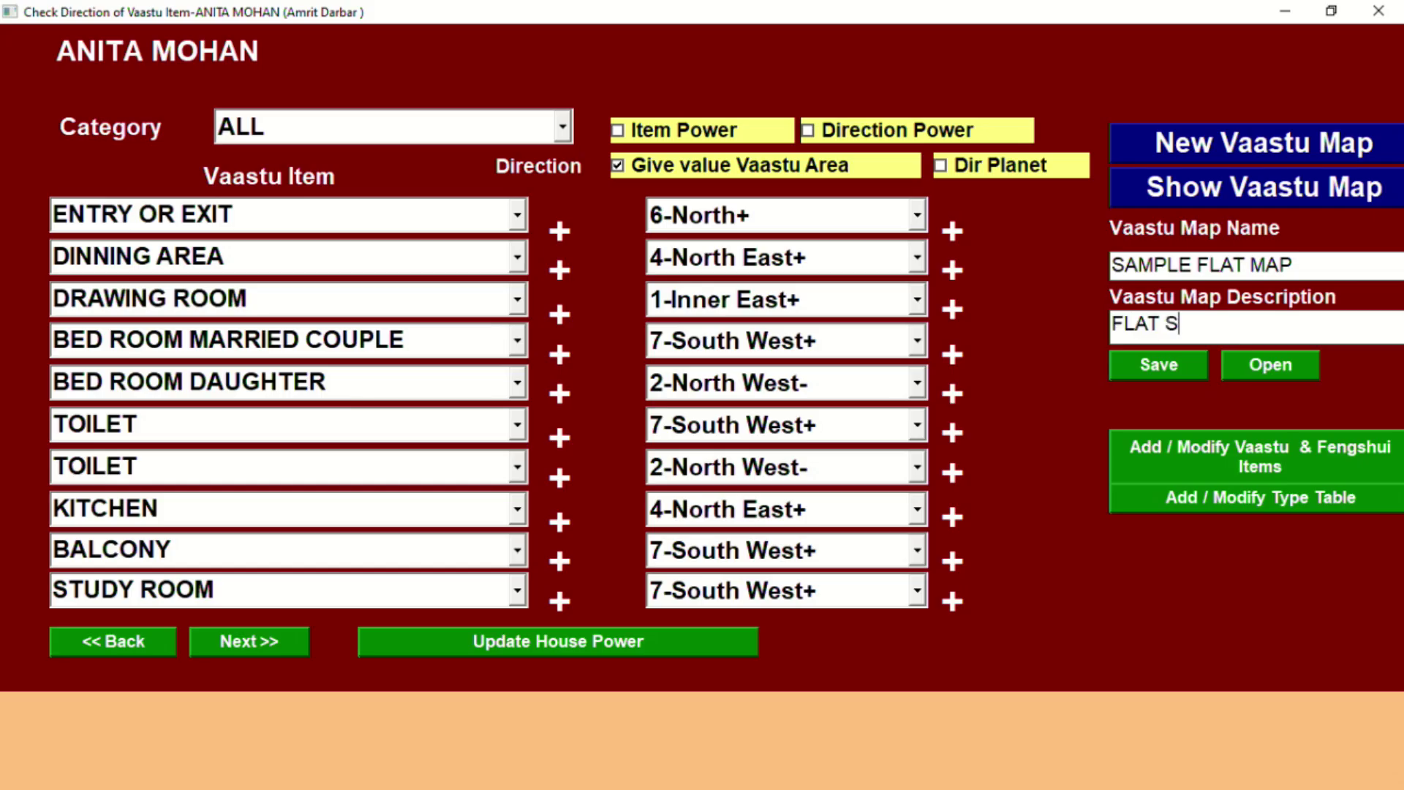
pyautogui.write('AMPLE')
pyautogui.click(1174, 370)
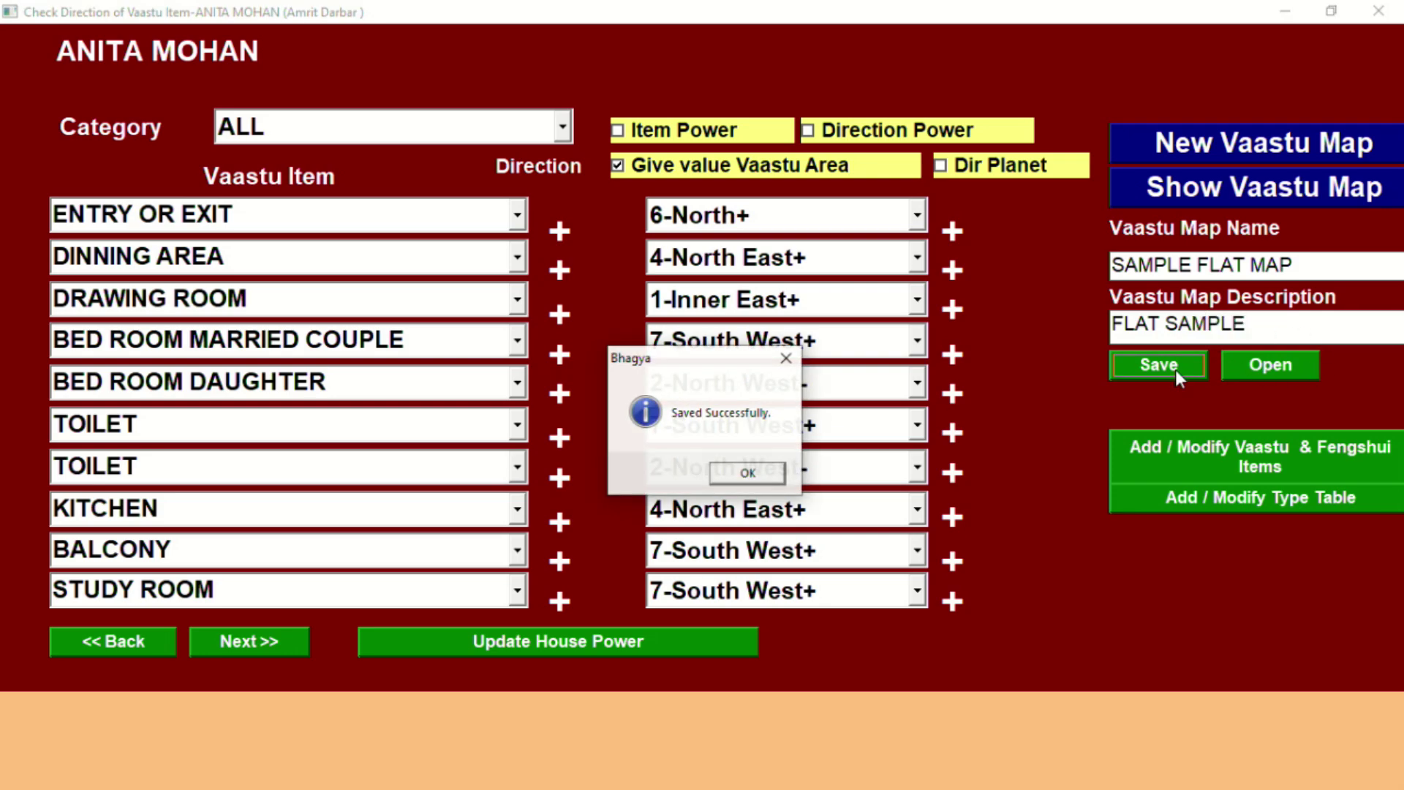
pyautogui.click(753, 475)
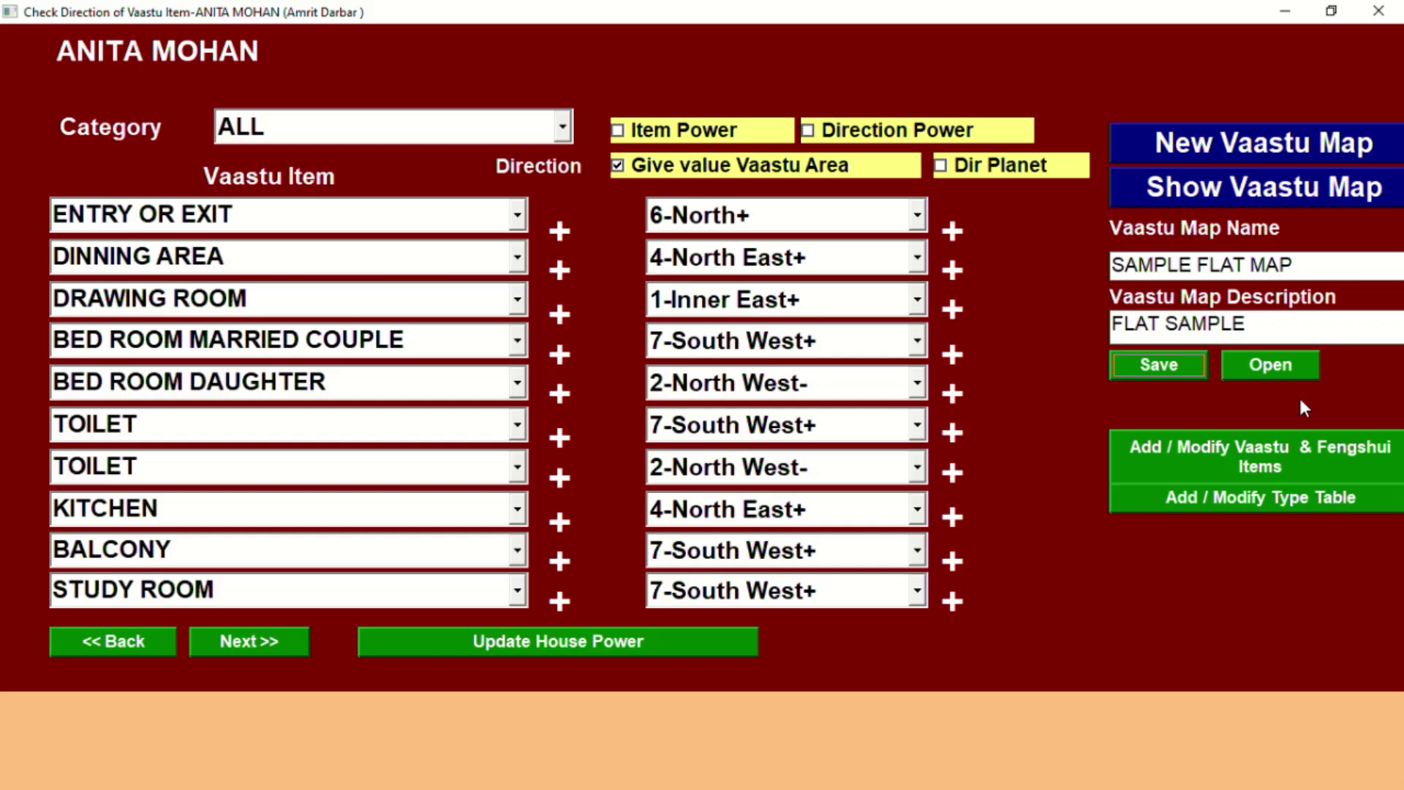
# Show the Vaastu map, open the Luck Changer for Inner East and select Belt, Cap and Durga under ME
pyautogui.click(1248, 188)
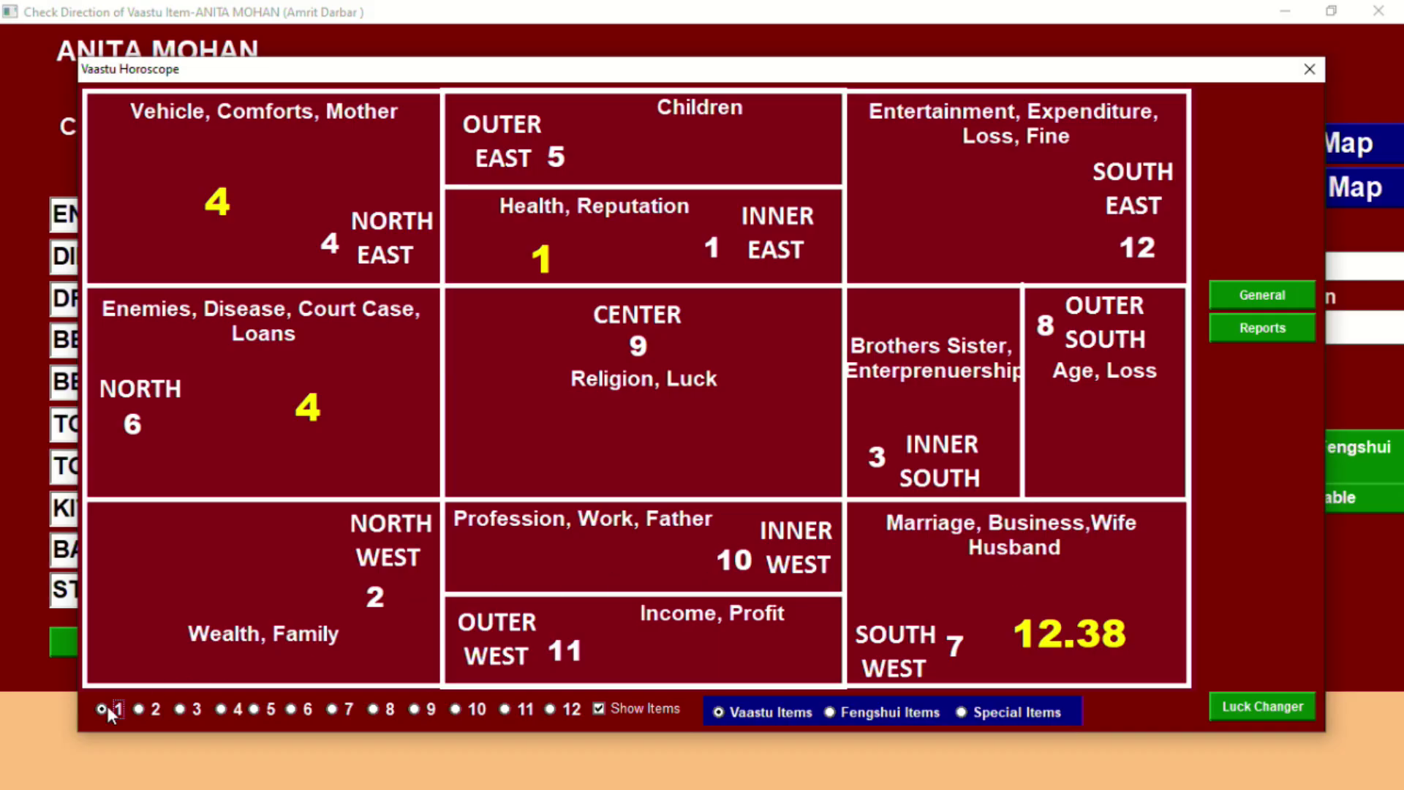
pyautogui.click(1251, 709)
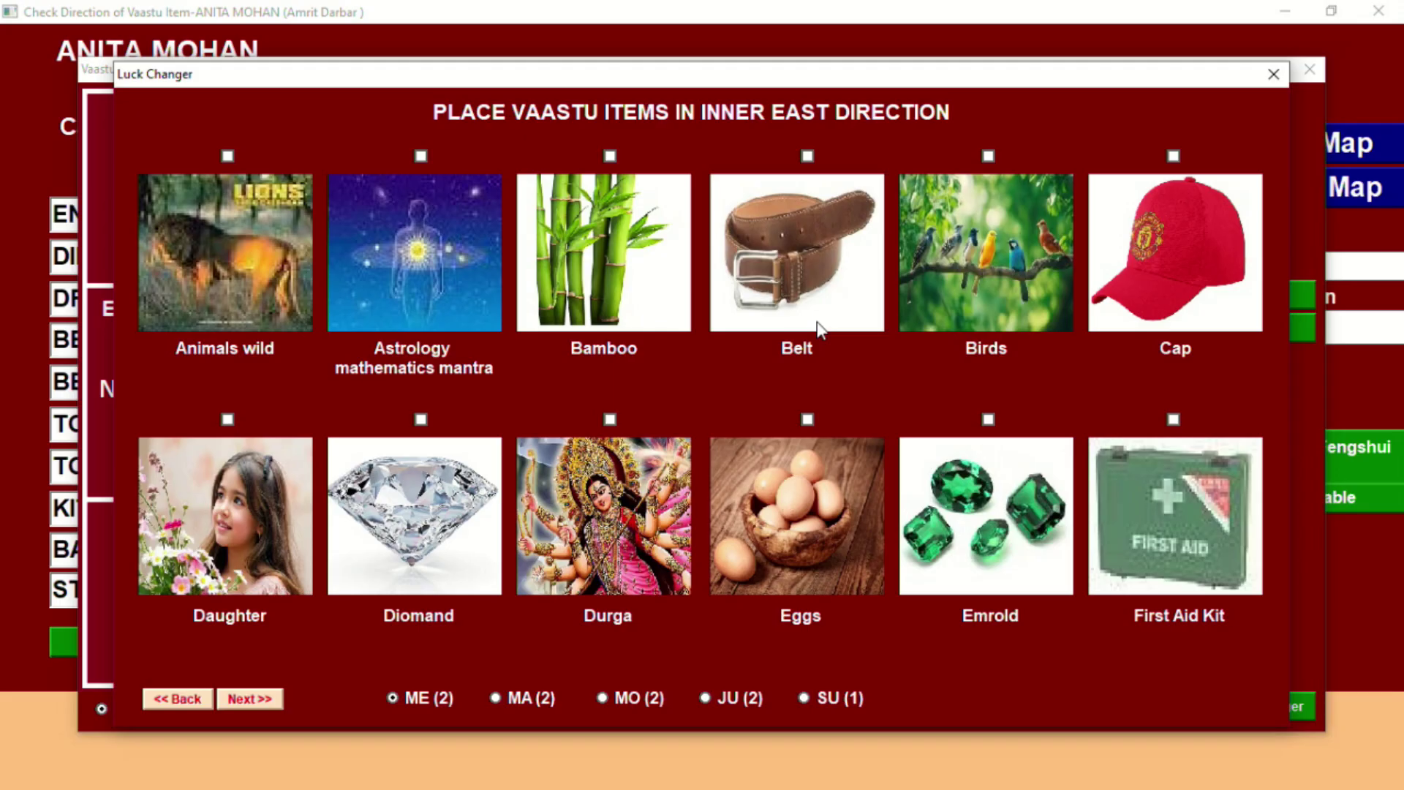
pyautogui.click(808, 156)
pyautogui.click(1173, 157)
pyautogui.click(611, 420)
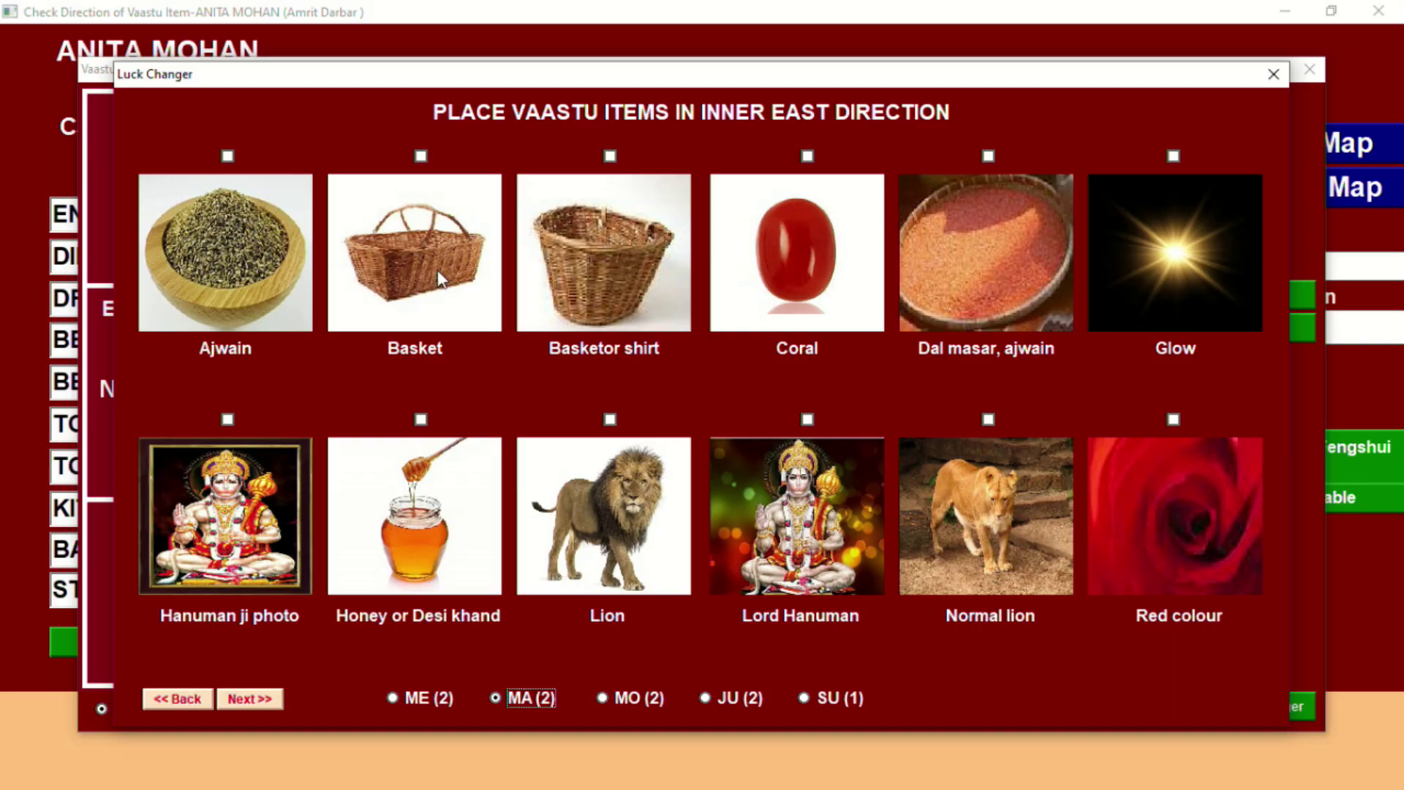
# Select Ajwain, Dal masar, Hanuman ji photo and Honey or Desi khand under MA, and Horse white and Mistic Kaudi under MO
pyautogui.click(228, 156)
pyautogui.click(421, 420)
pyautogui.click(623, 699)
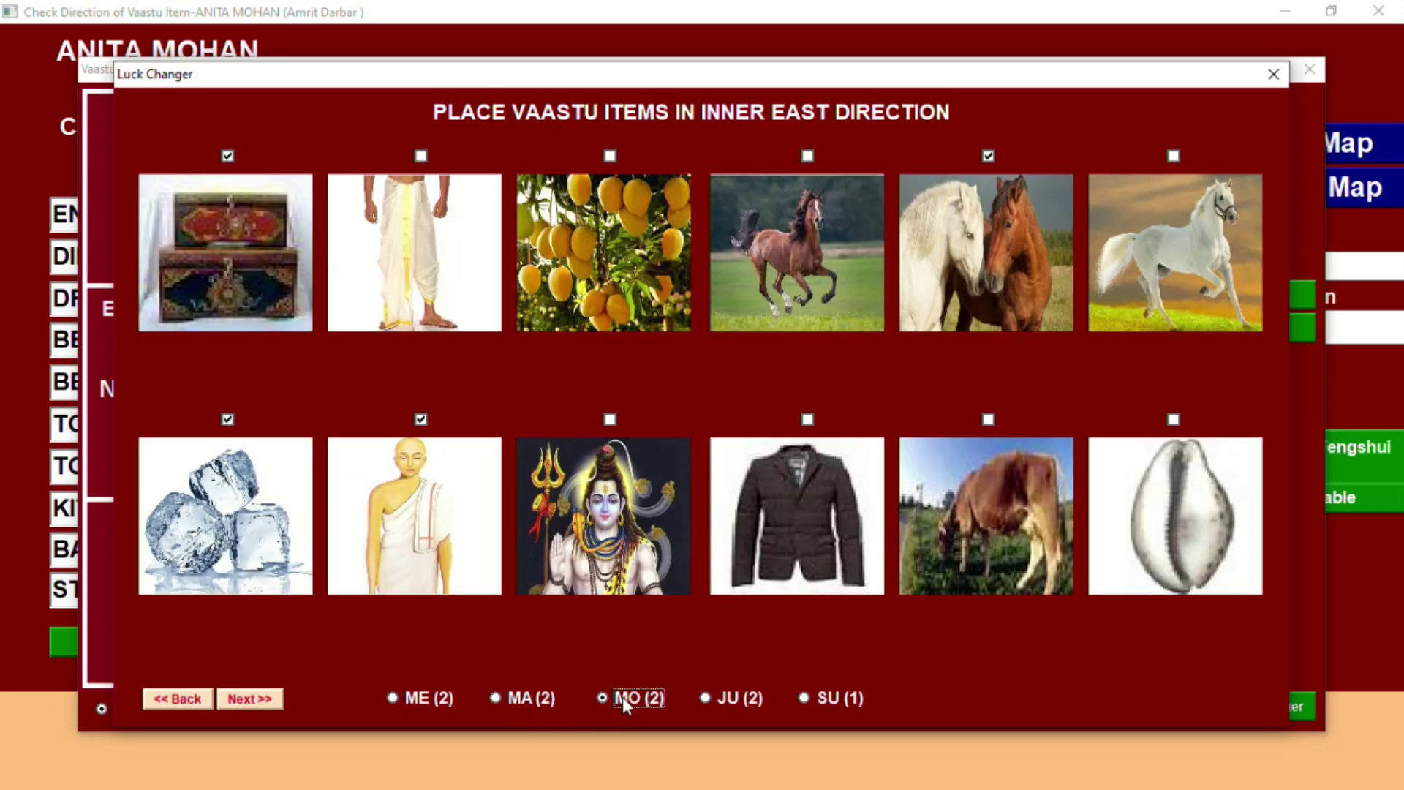
pyautogui.click(808, 158)
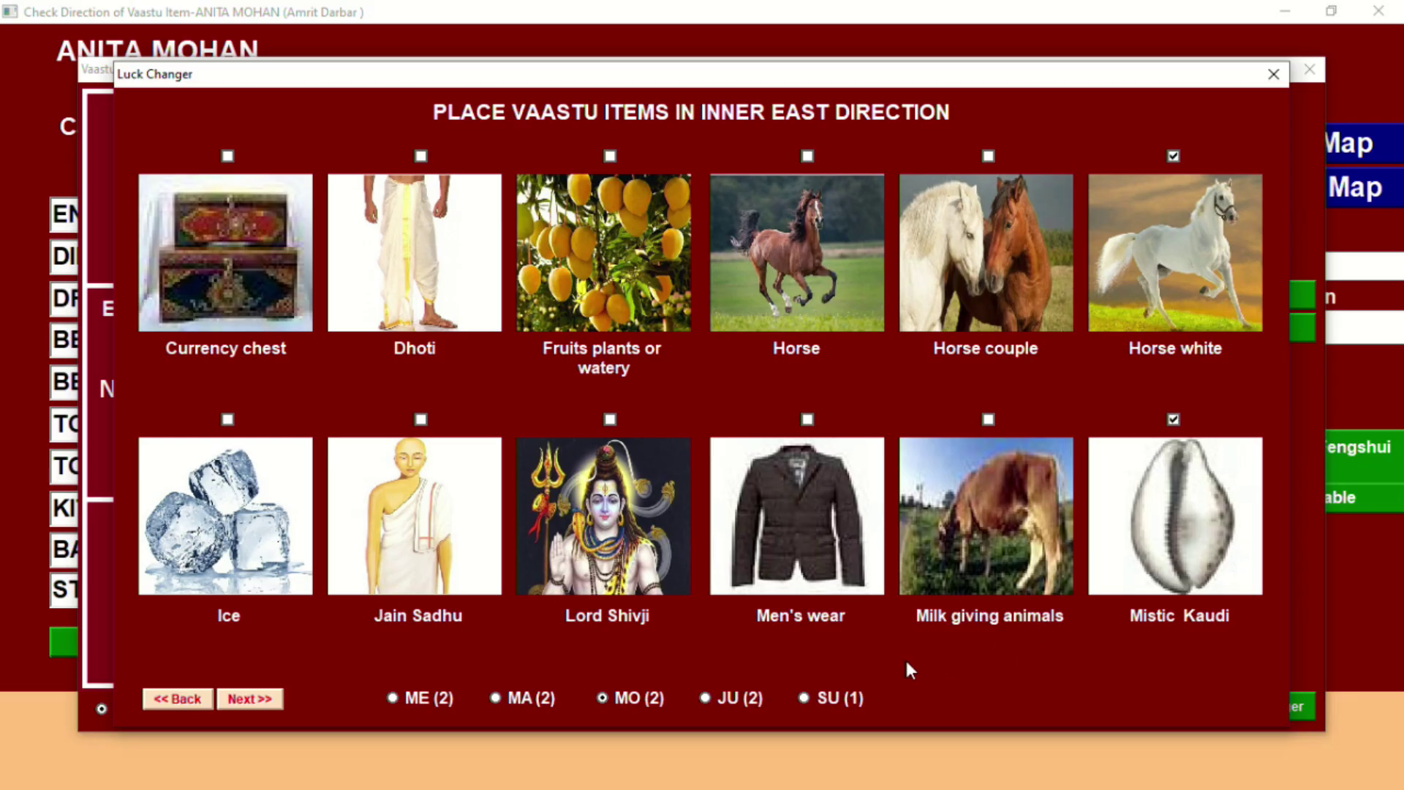
# Select Apple and Gram dal as the JU Vaastu items for the Inner East direction
pyautogui.click(745, 699)
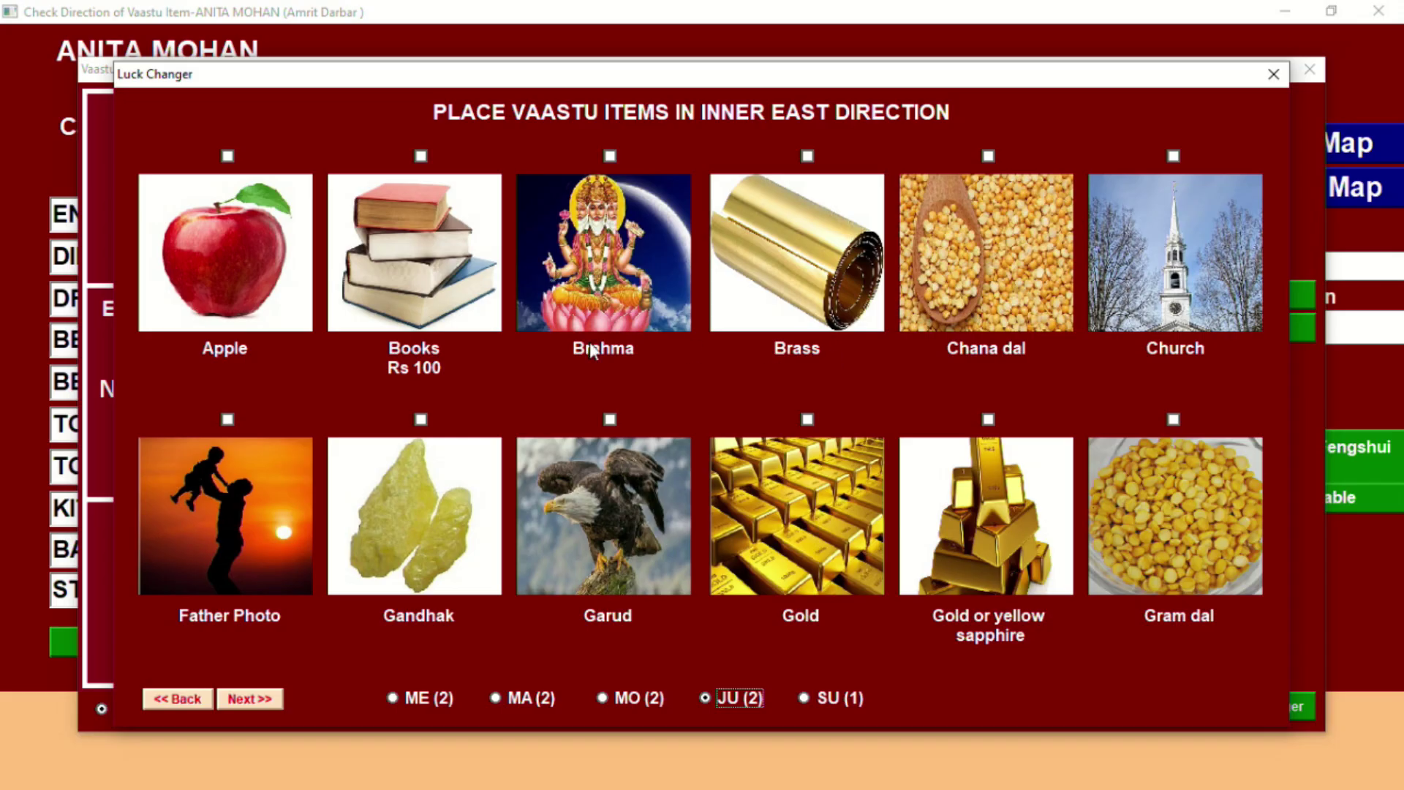
pyautogui.click(227, 157)
pyautogui.click(1174, 419)
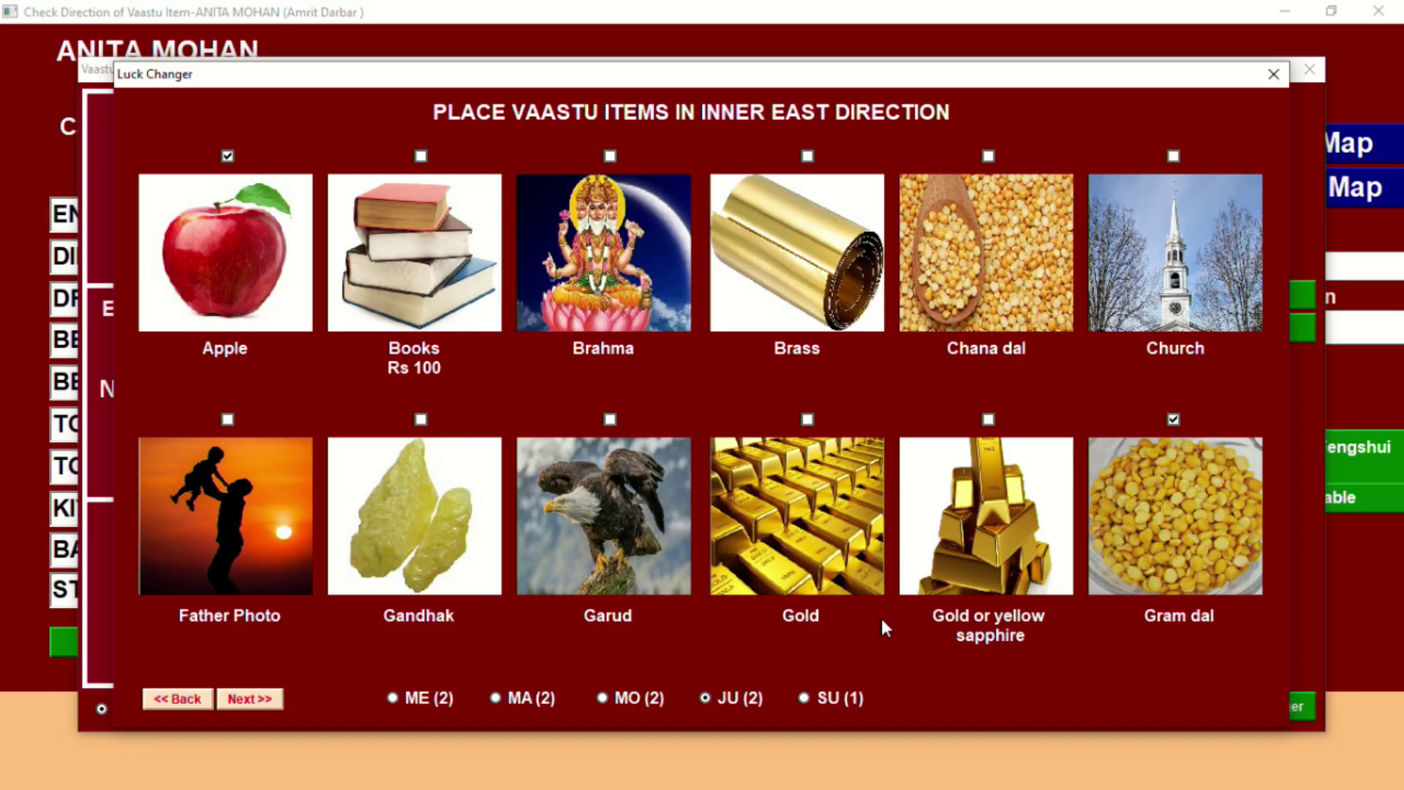
# Select Ruby and Shining copper as the SU Vaastu items for Inner East and close the Luck Changer
pyautogui.click(826, 698)
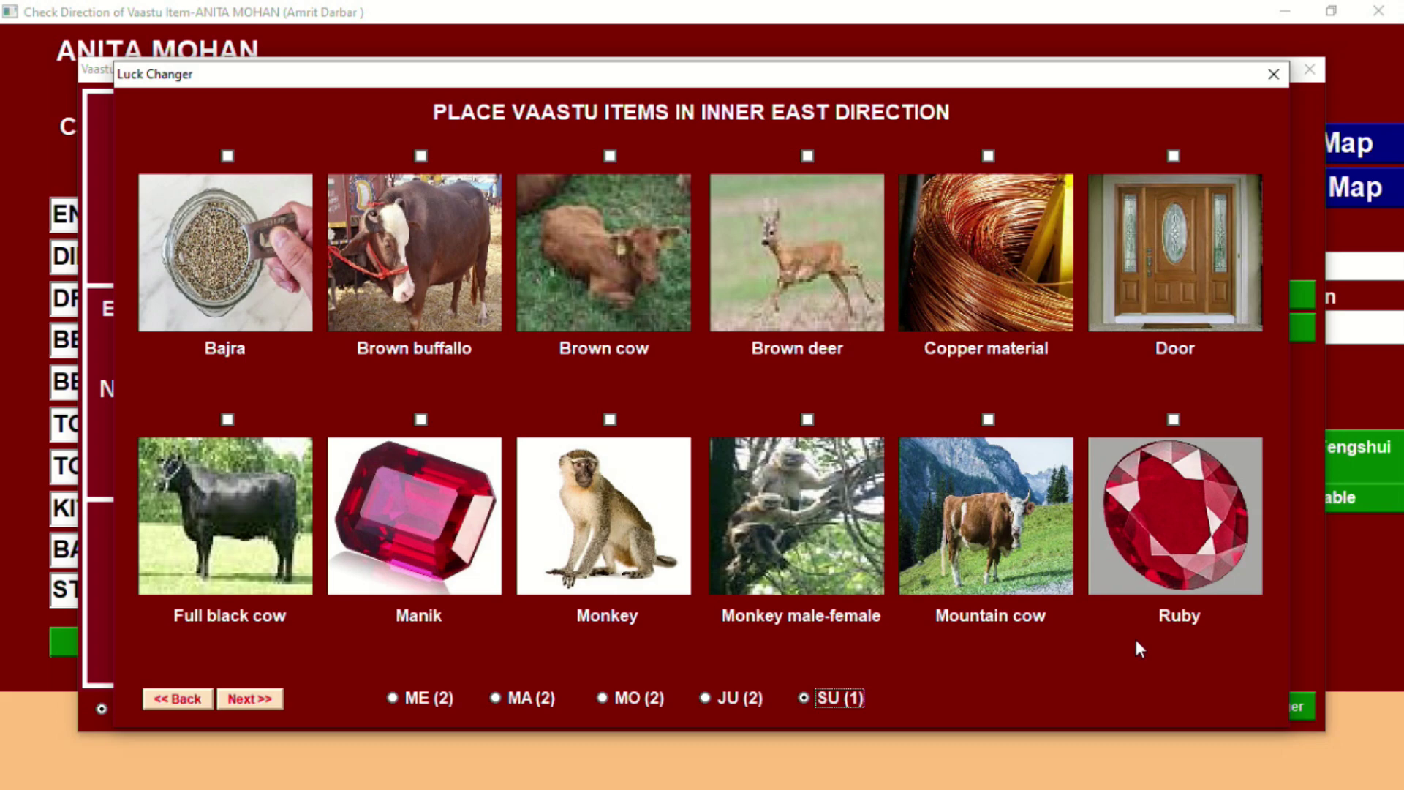
pyautogui.click(1173, 423)
pyautogui.click(260, 700)
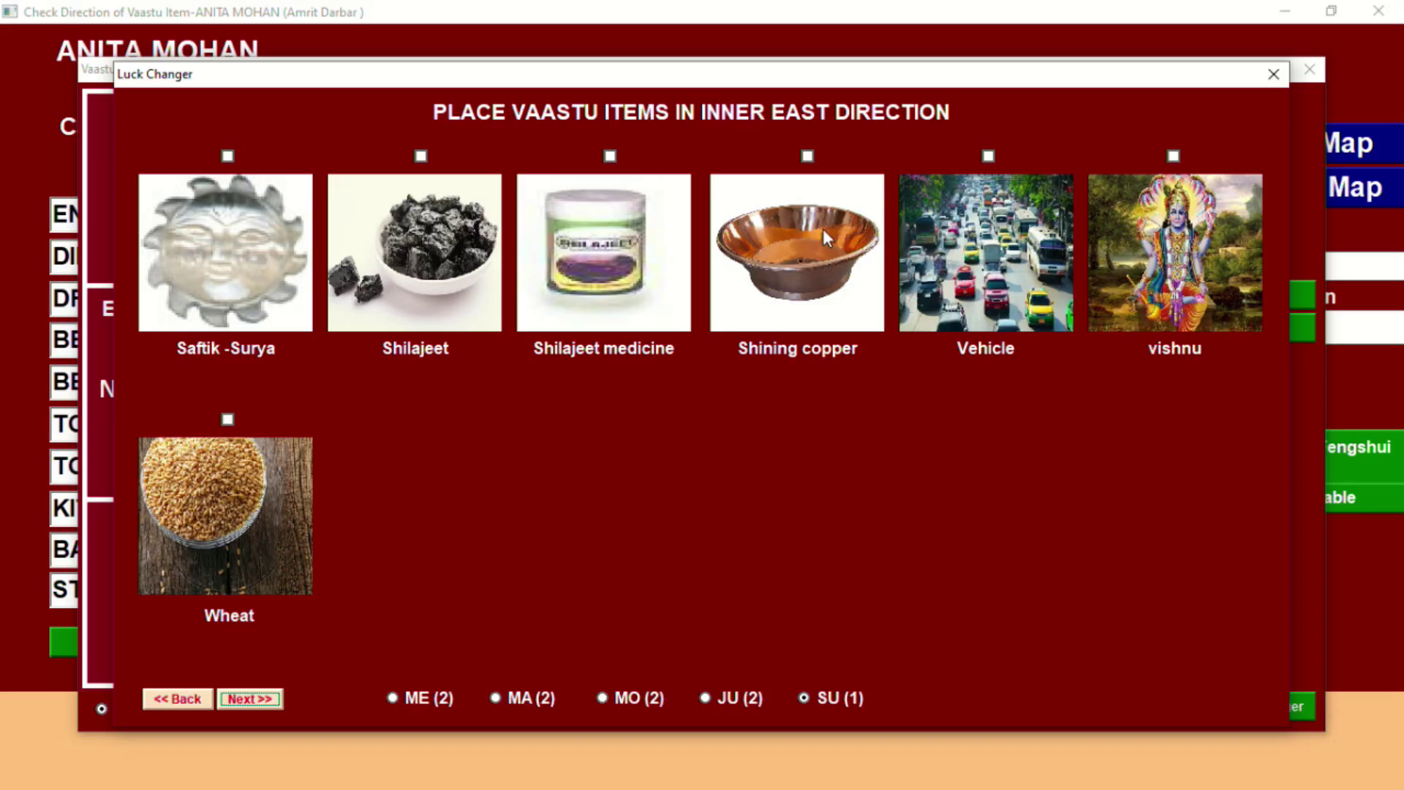
pyautogui.click(808, 156)
pyautogui.click(1273, 74)
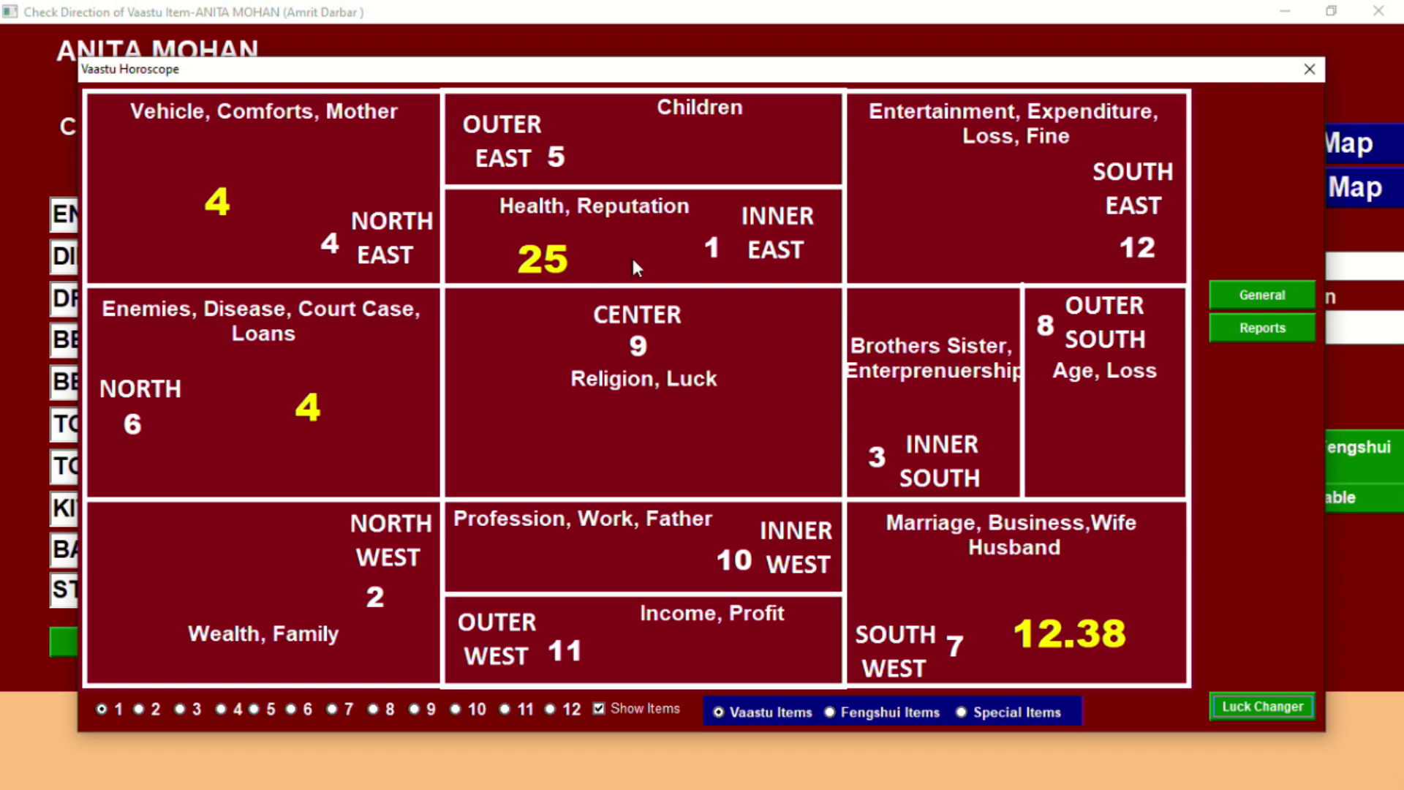
# Open the Luck Changer for Fengshui items in Inner East and select Coin Durghatna JI, Green Wen Chang Pagoda and Pyramid locket under ME
pyautogui.click(876, 715)
pyautogui.click(1230, 709)
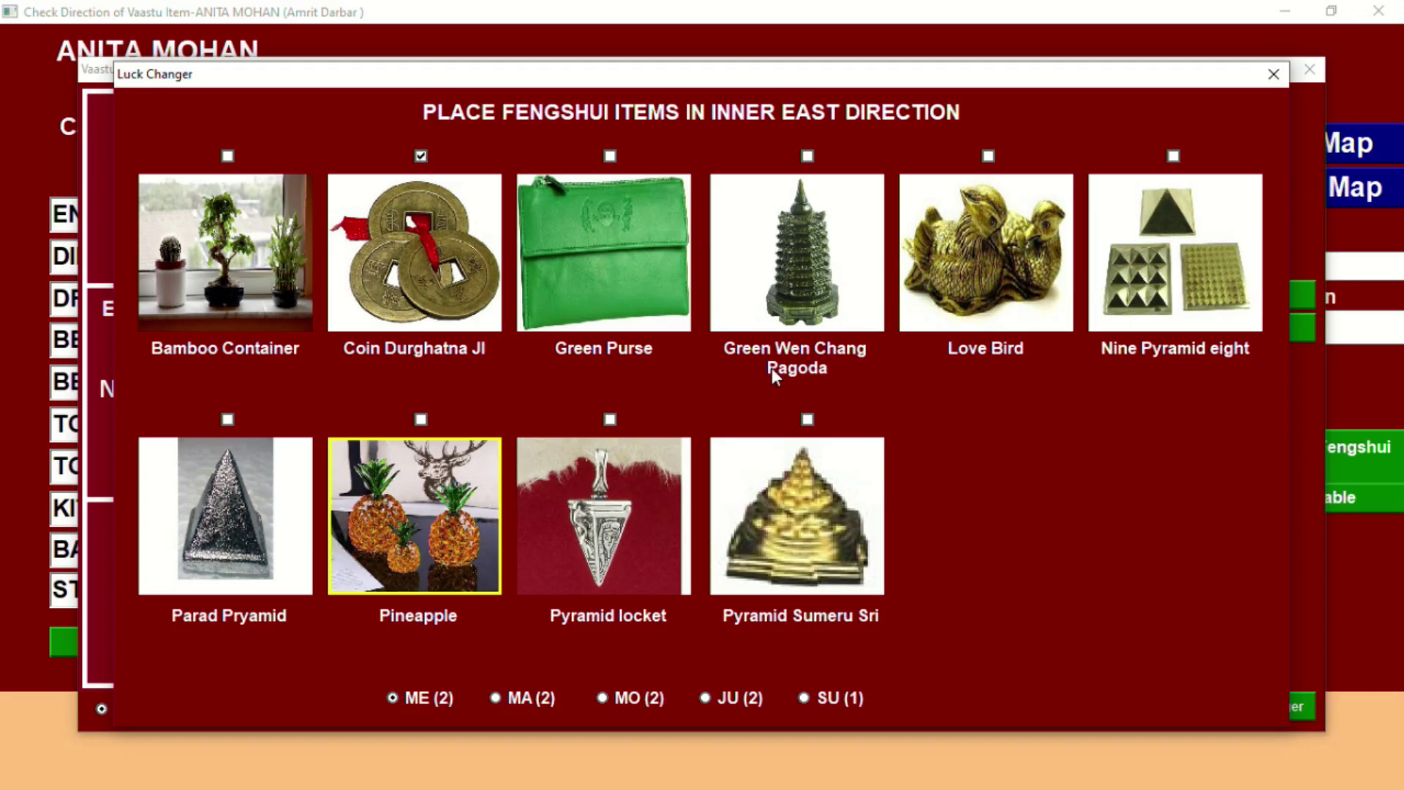
pyautogui.click(808, 155)
pyautogui.click(611, 420)
# Select the Pewter Tiger under MA, and MisTortise and Education Tower under MO as Inner East Fengshui items
pyautogui.click(531, 696)
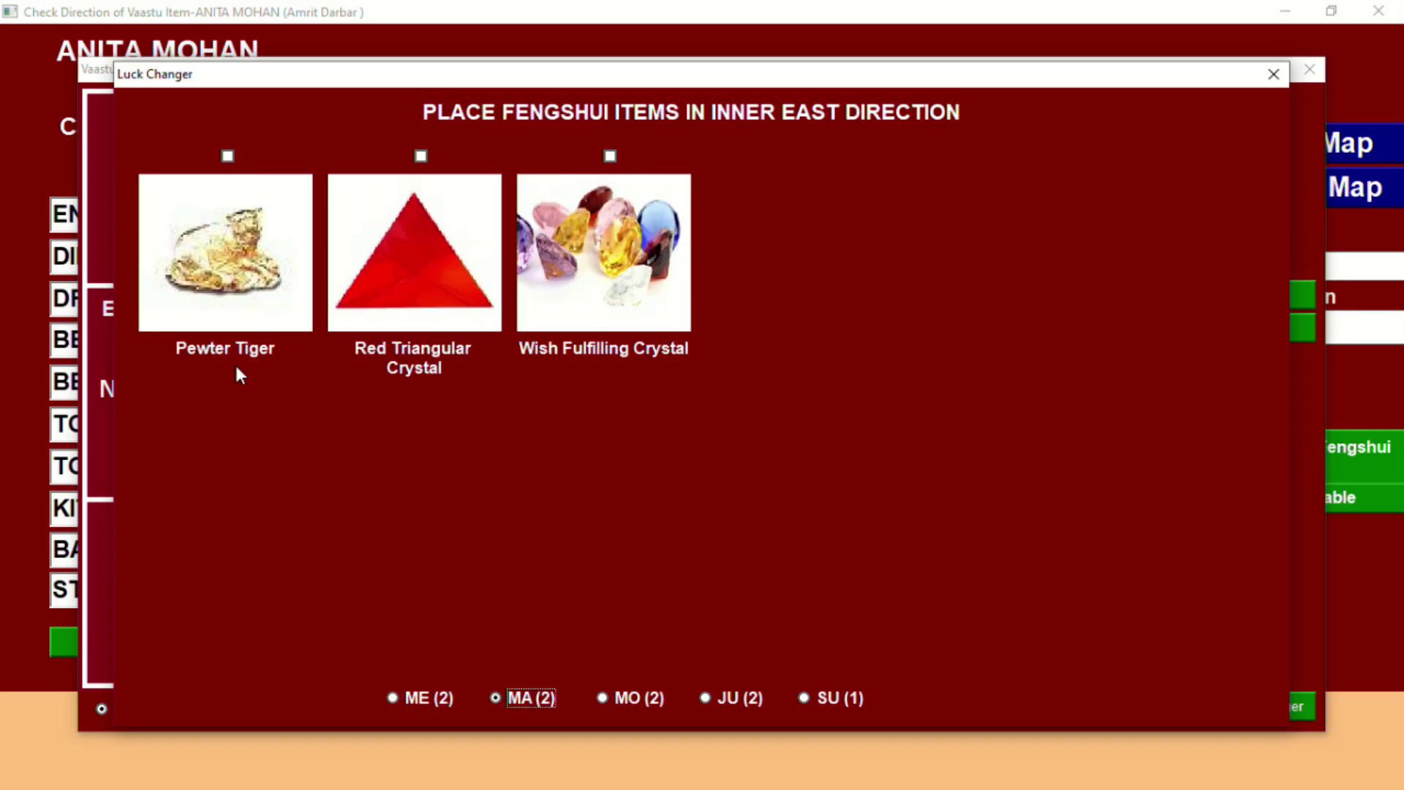
pyautogui.click(228, 156)
pyautogui.click(639, 697)
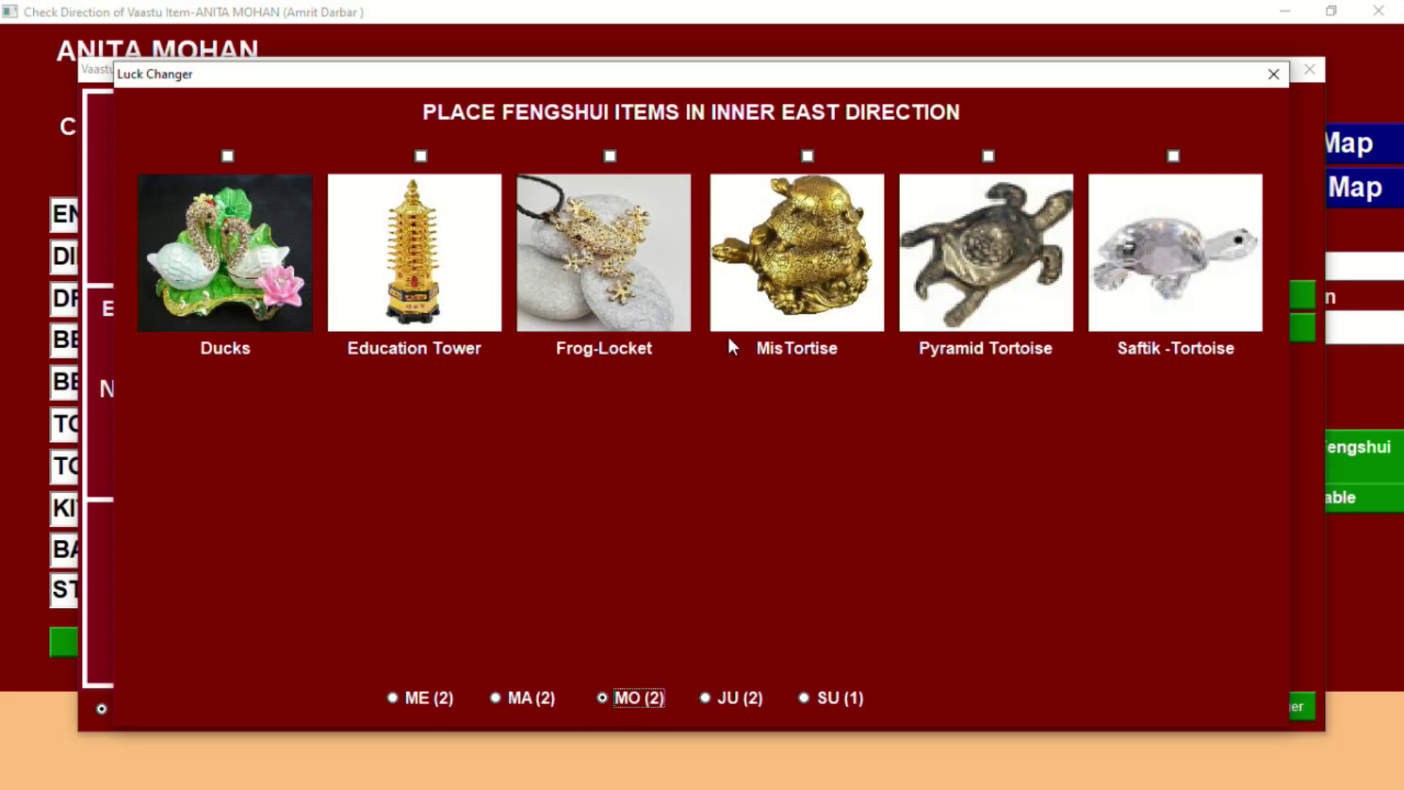
pyautogui.click(808, 156)
pyautogui.click(421, 156)
# Select LokFukSuo-Locket under JU and Pewter Monkey under SU as Fengshui items, and close the Luck Changer
pyautogui.click(739, 698)
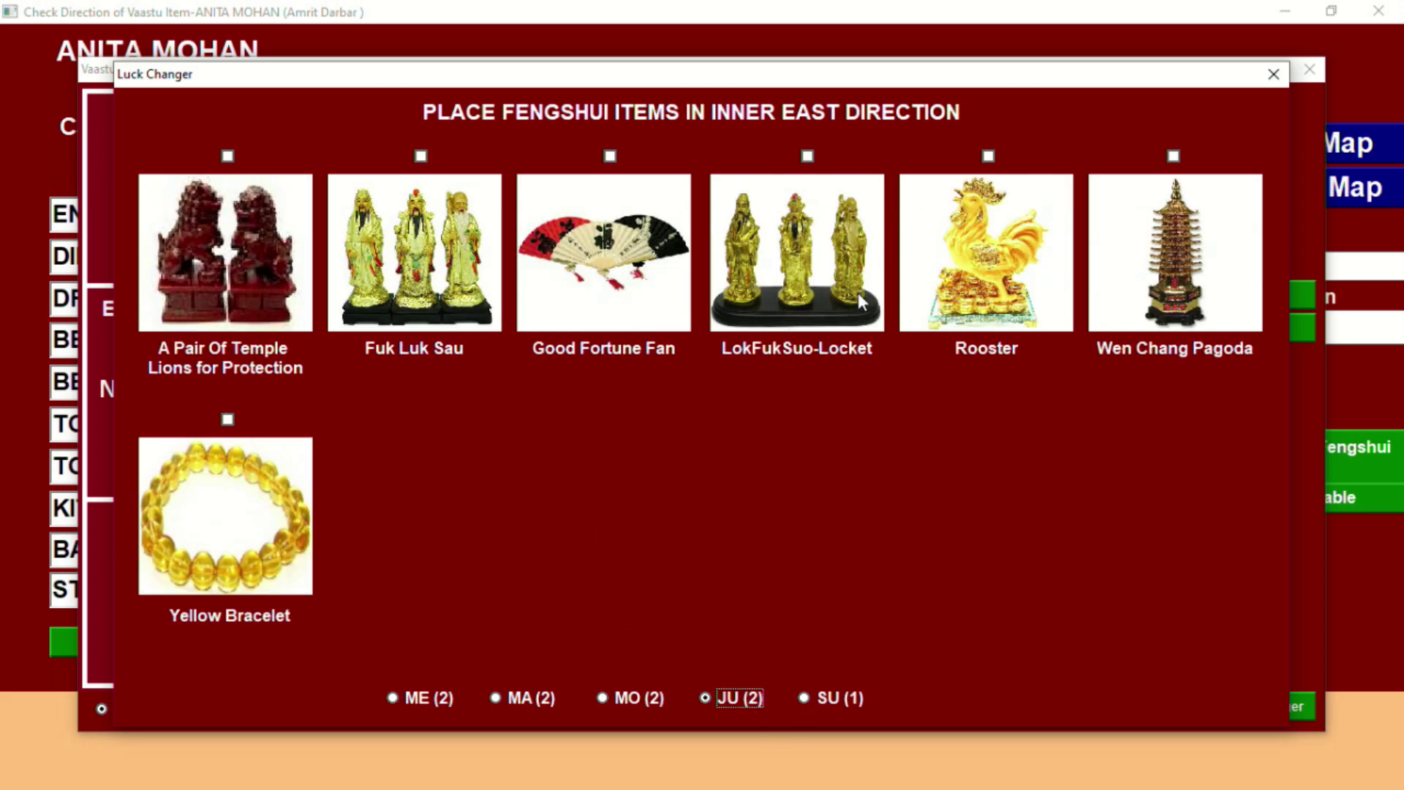
pyautogui.click(810, 155)
pyautogui.click(809, 697)
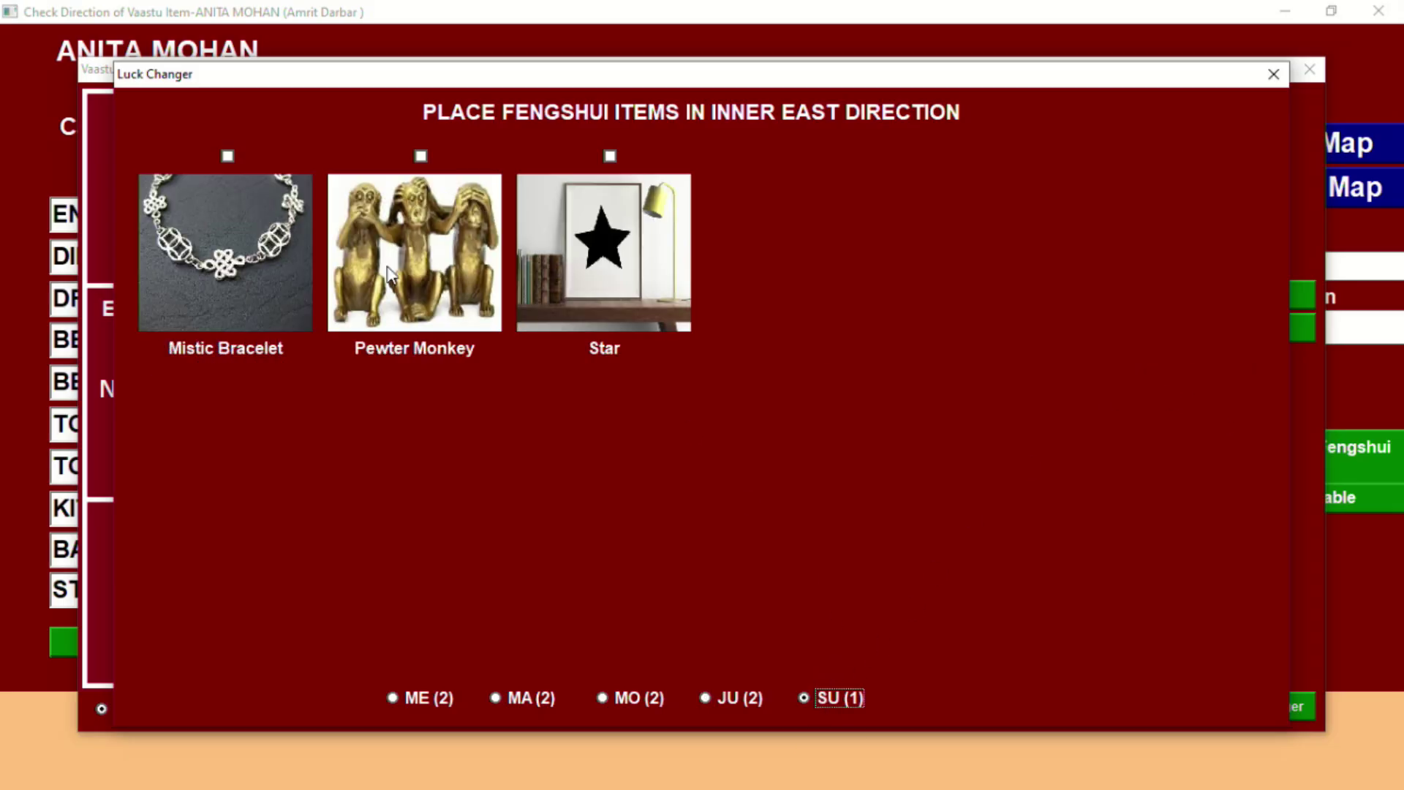
pyautogui.click(422, 156)
pyautogui.click(1271, 75)
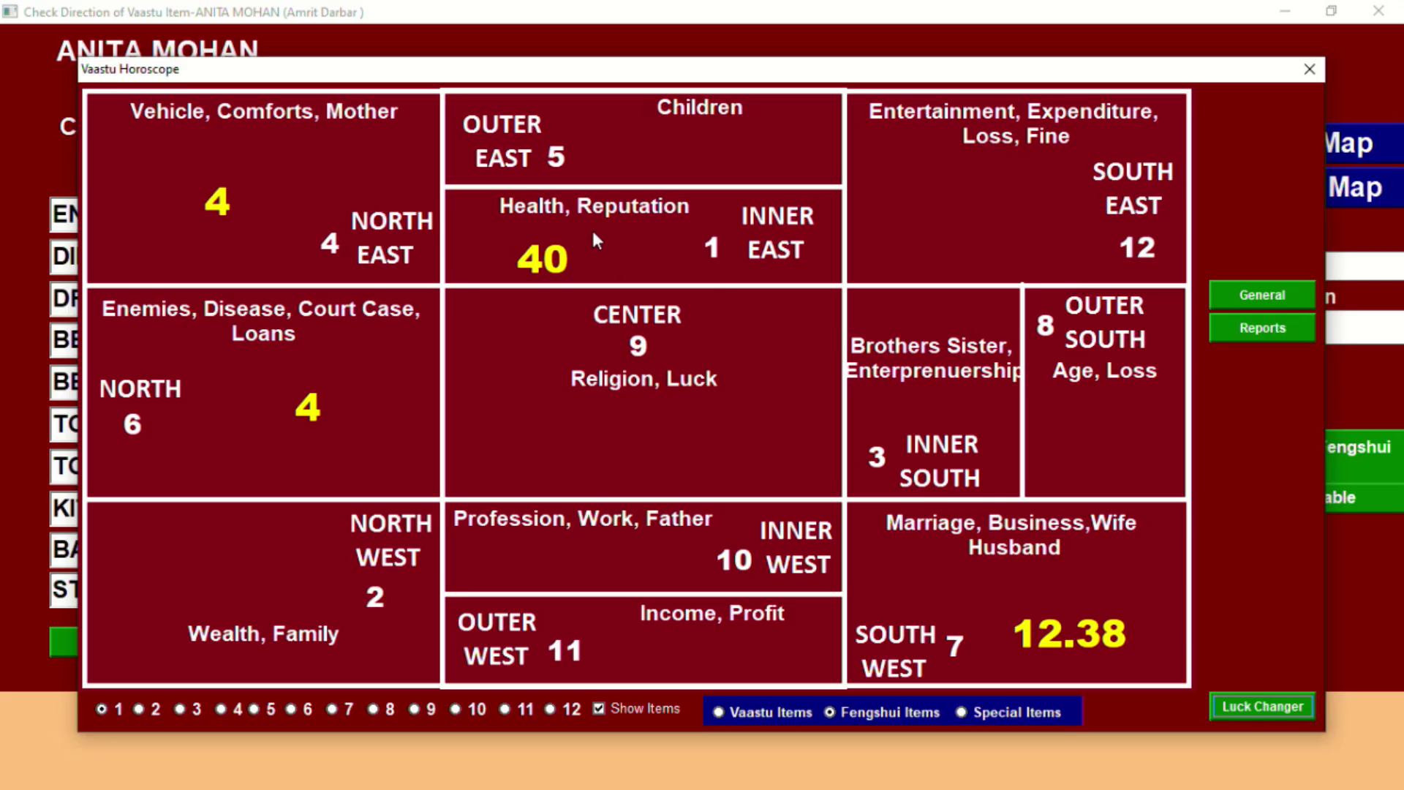